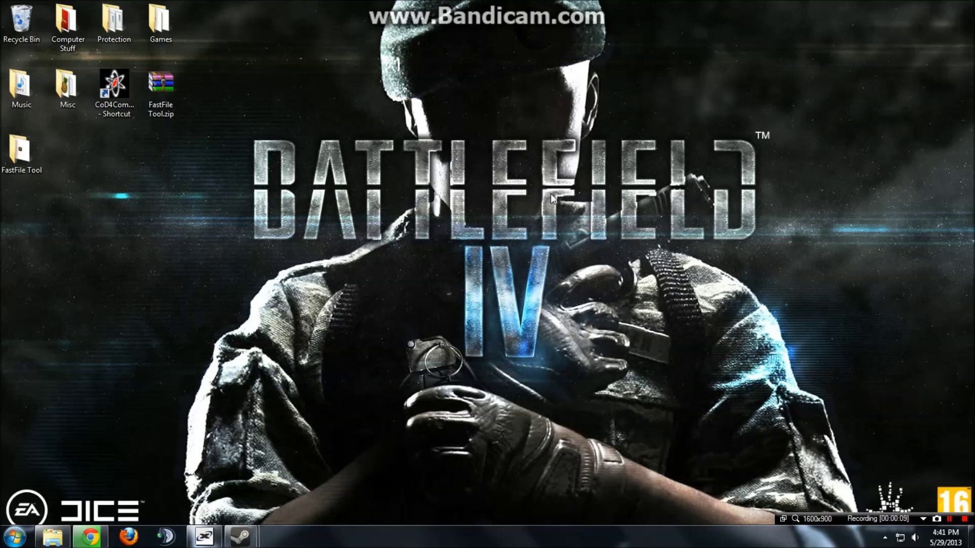
# Restore Chrome to its Downloads list showing cod4_deathrun_12_beta2.zip in progress.
pyautogui.click(91, 538)
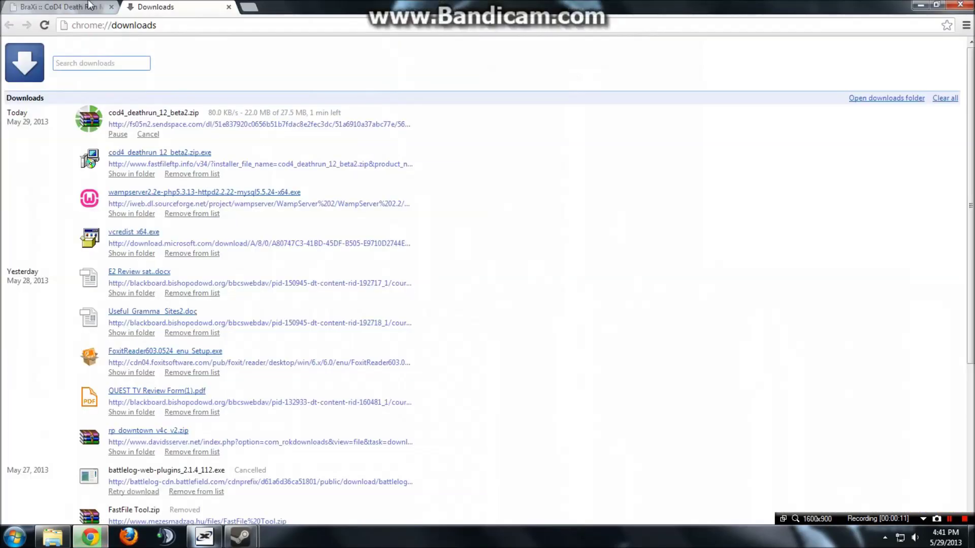
# On the BraXi forum, open the Death Run 1.2 beta [FULL] thread from the Death Run Mod Discussion forum.
pyautogui.hotkey('ctrl', 'Tab')
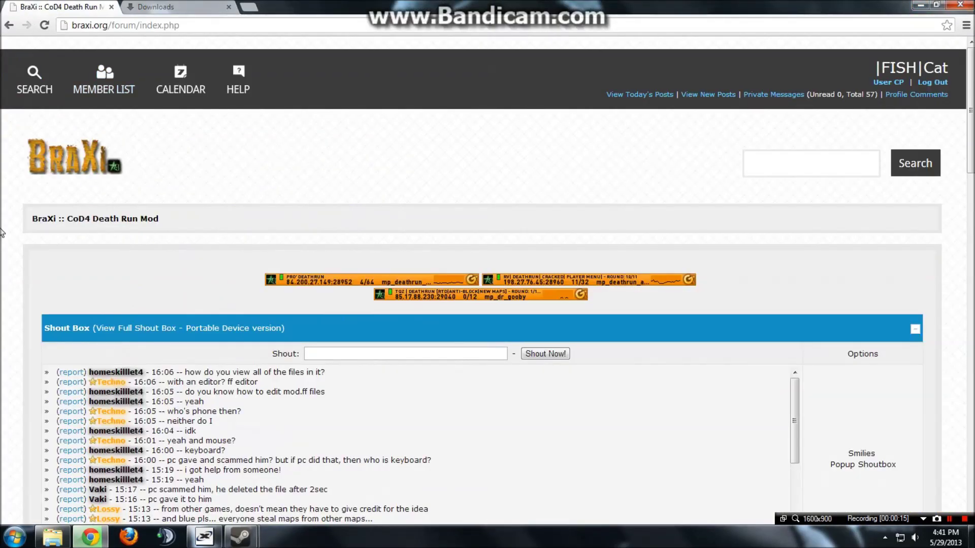
pyautogui.scroll(-15, 100, 213)
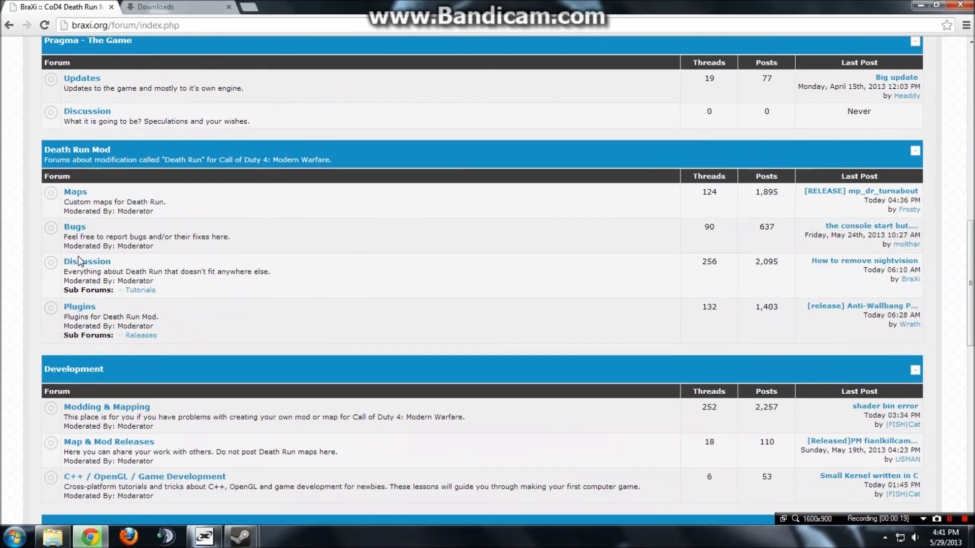
pyautogui.click(80, 261)
pyautogui.scroll(-3, 5, 313)
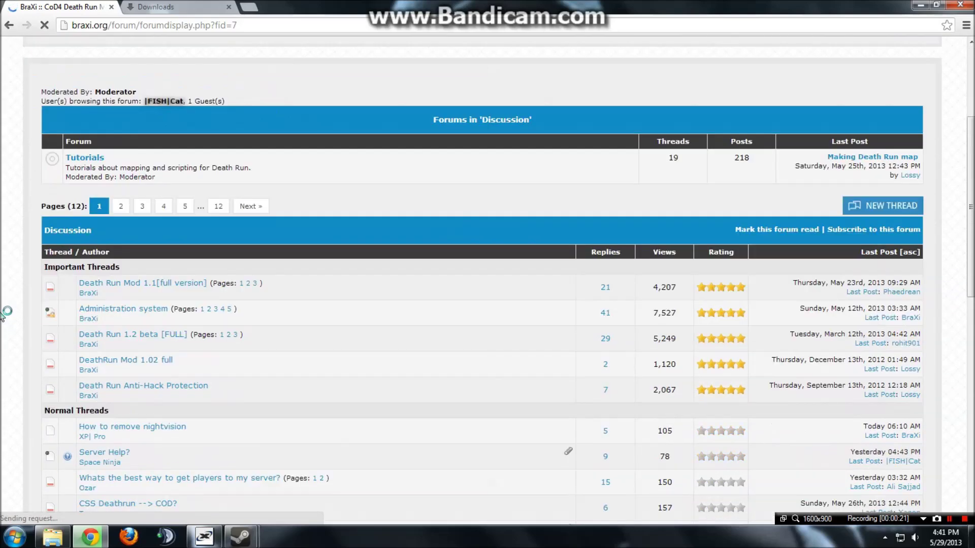
pyautogui.scroll(-1, 5, 312)
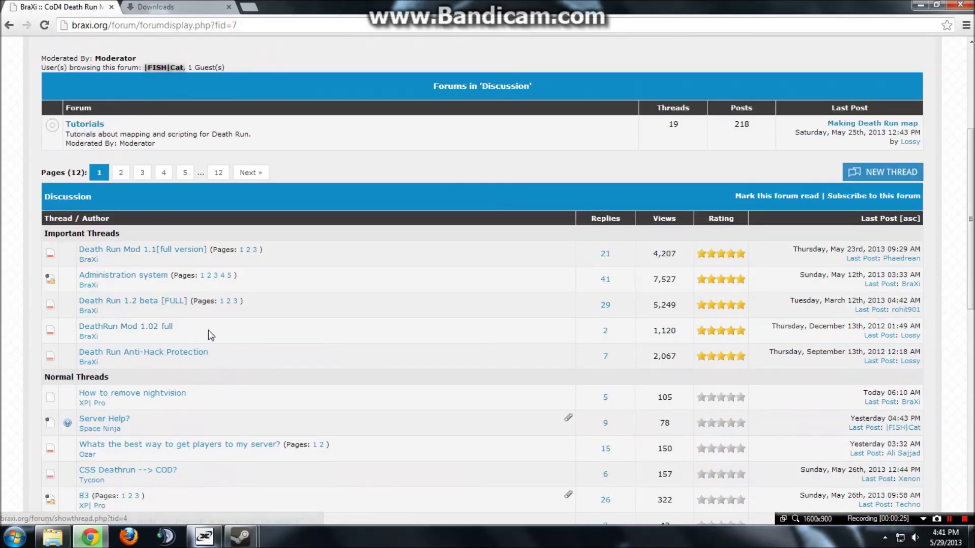
pyautogui.click(147, 309)
pyautogui.scroll(-4, 1, 351)
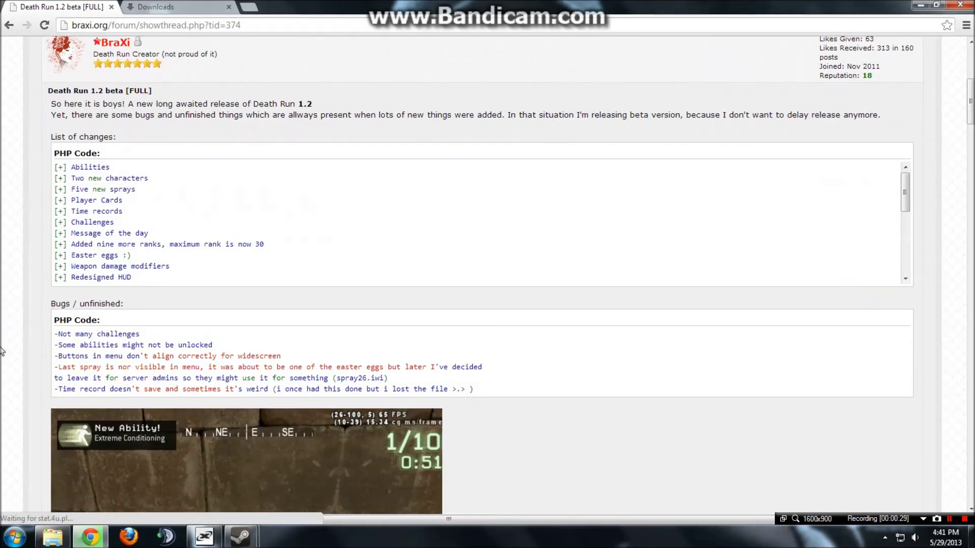
pyautogui.scroll(-15, 2, 350)
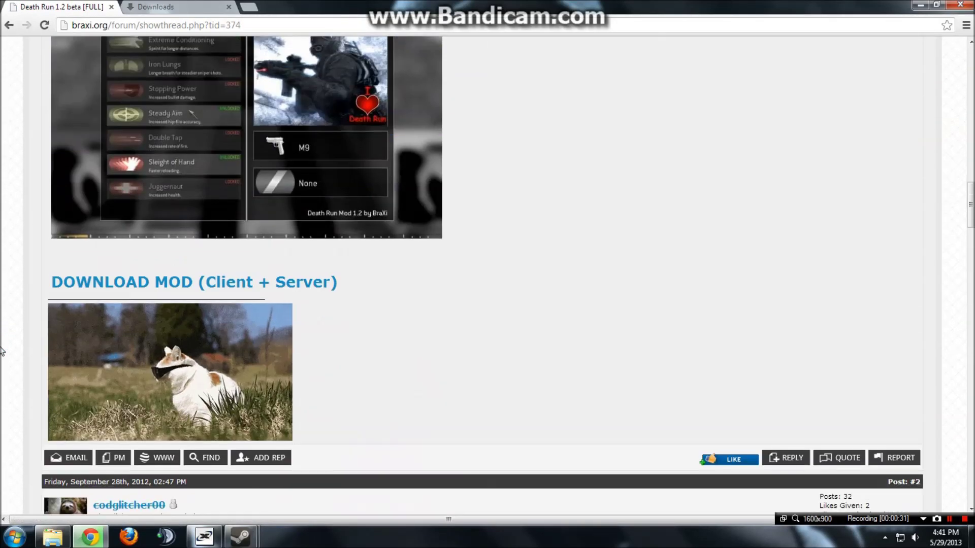
# Open the thread's DOWNLOAD MOD (Client + Server) link in a new tab.
pyautogui.rightClick(99, 284)
pyautogui.click(1, 282)
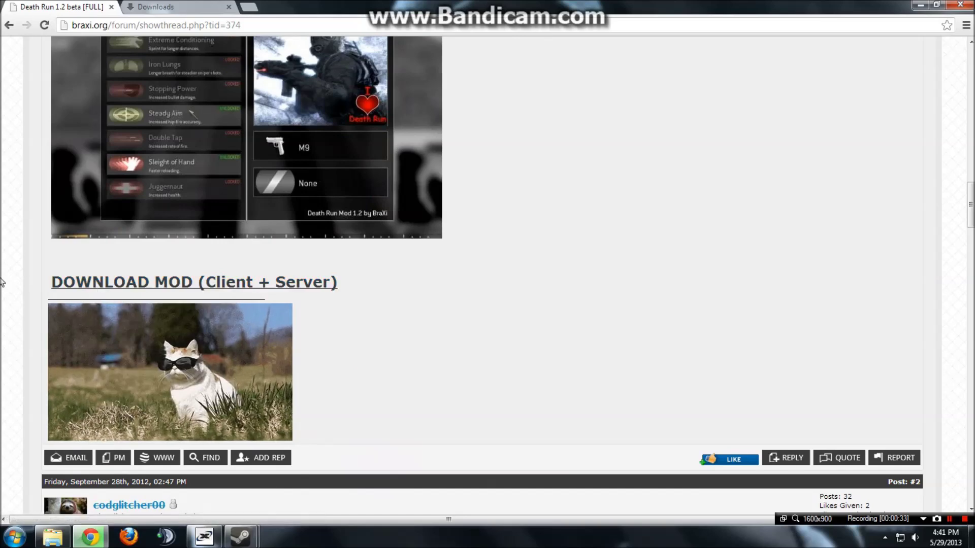
pyautogui.scroll(3, 522, 260)
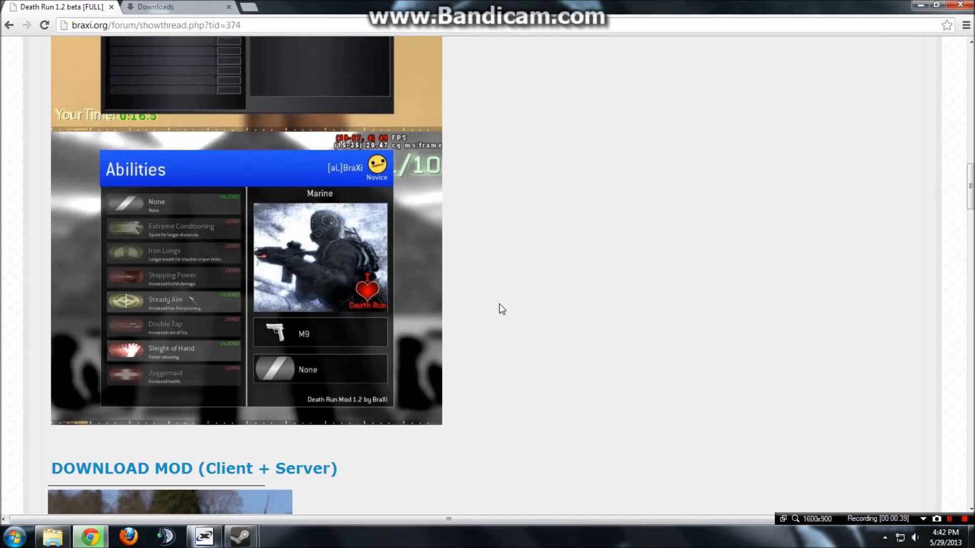
pyautogui.scroll(-1, 538, 401)
pyautogui.rightClick(305, 421)
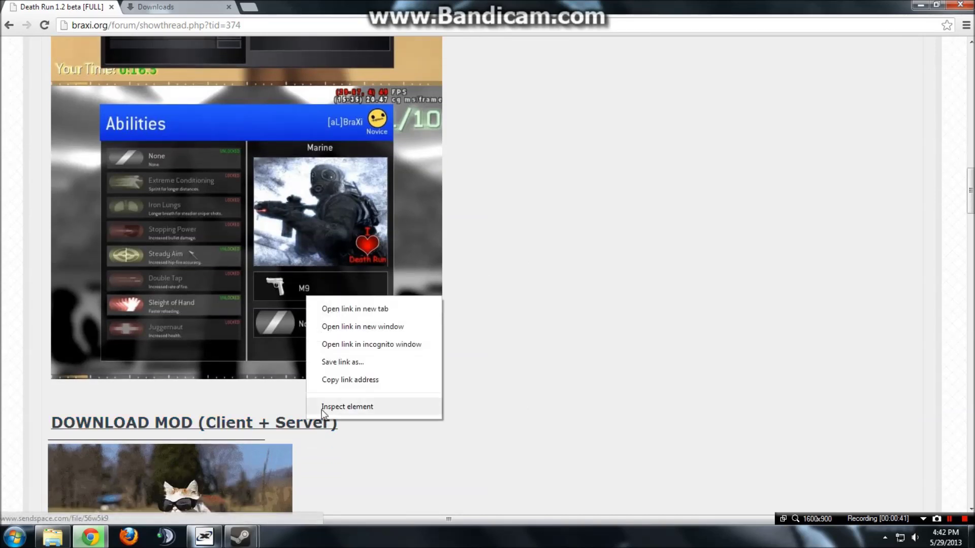
pyautogui.click(338, 310)
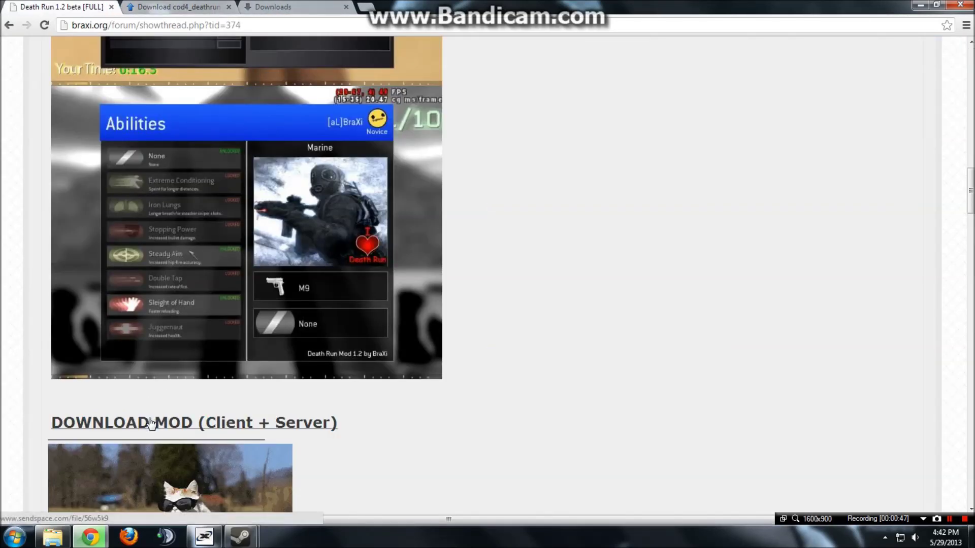
# Check the cod4_deathrun_12_beta2.zip download on Sendspace and Downloads, then close the Sendspace tab.
pyautogui.scroll(5, 247, 280)
pyautogui.click(175, 6)
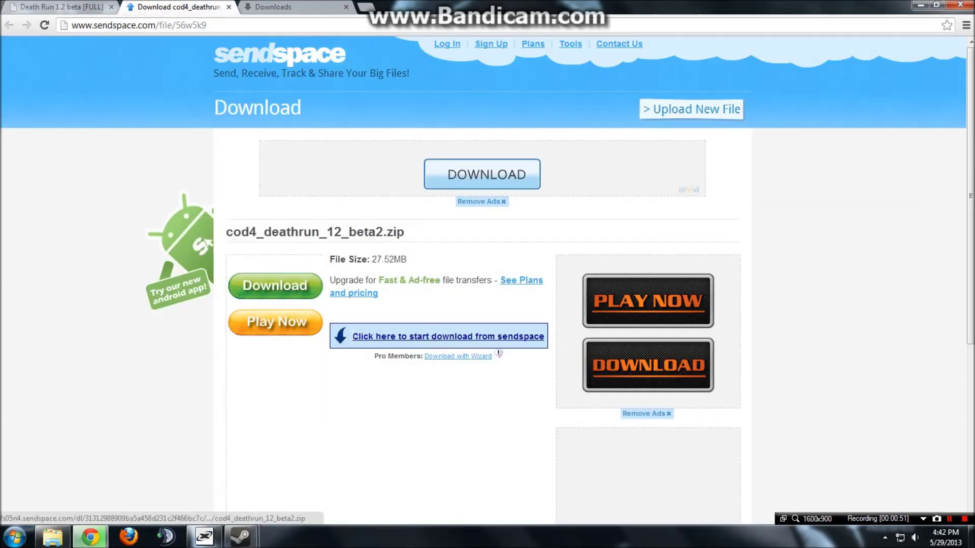
pyautogui.click(438, 339)
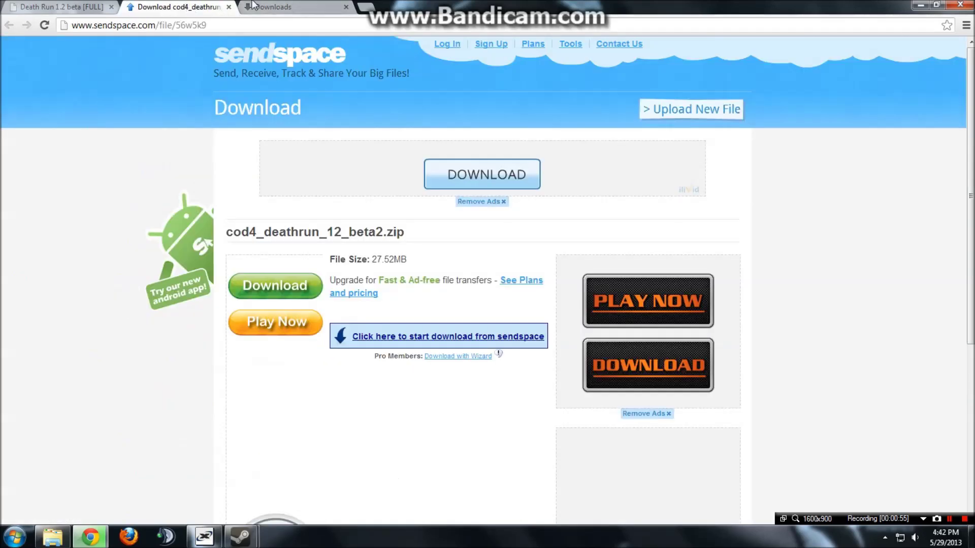
pyautogui.click(259, 7)
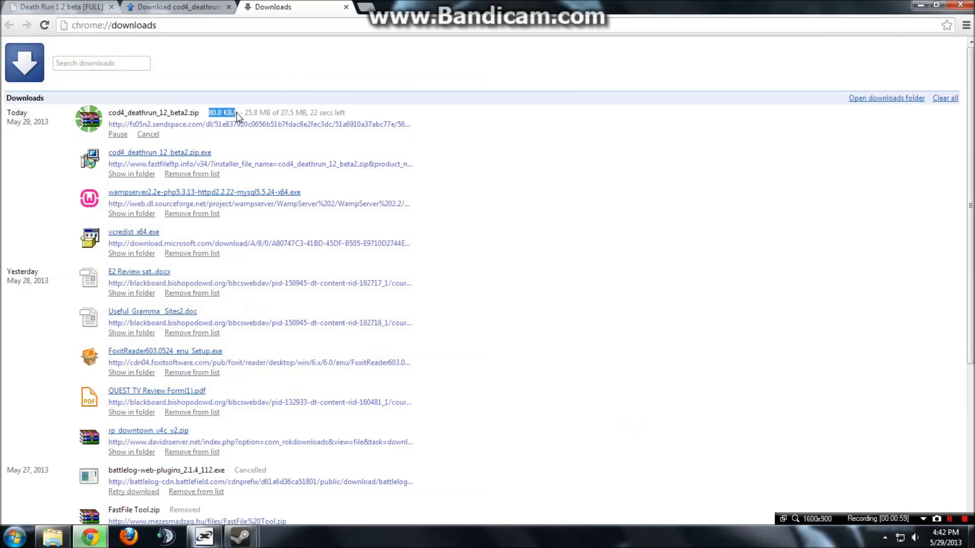
pyautogui.click(191, 7)
pyautogui.click(230, 11)
pyautogui.click(89, 6)
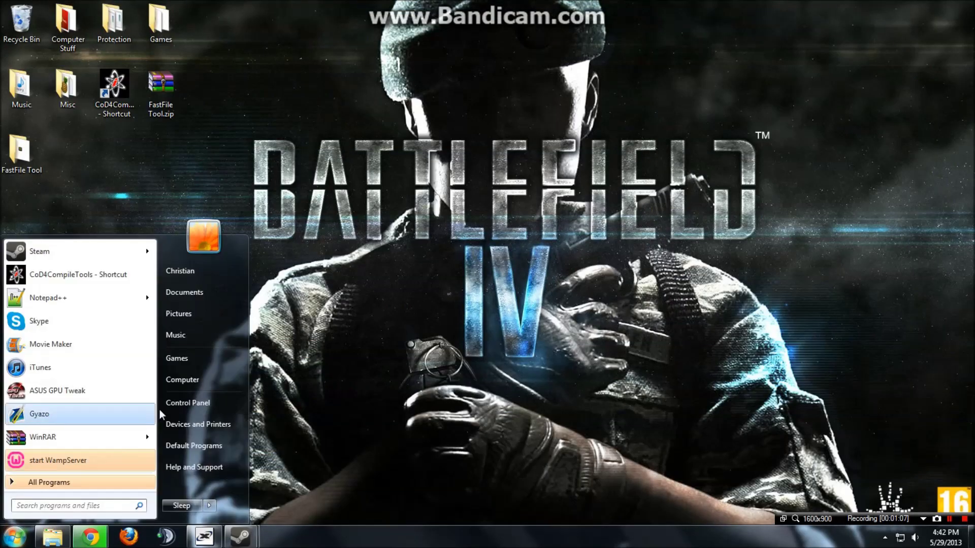
# Browse Local Disk (C:) and the Program Files (x86) folder in Explorer.
pyautogui.click(202, 373)
pyautogui.doubleClick(172, 92)
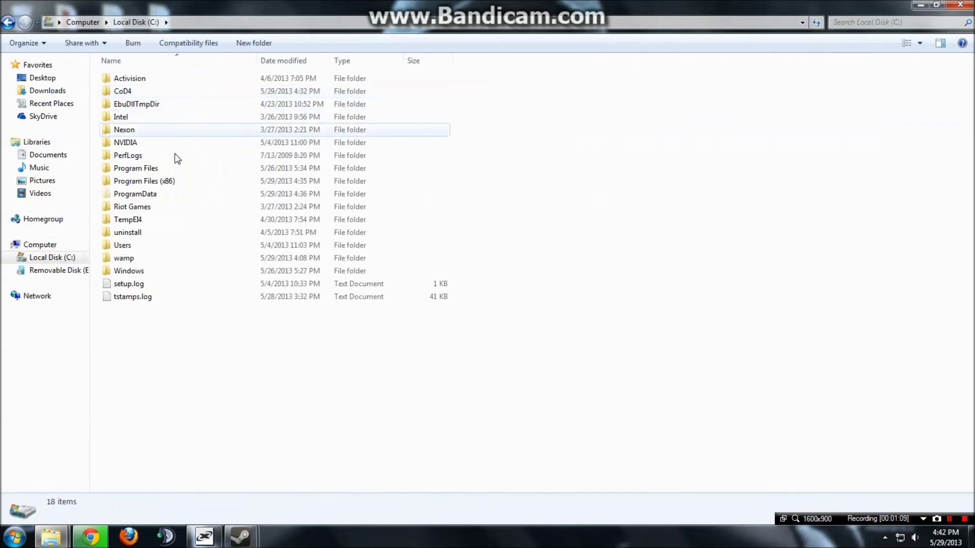
pyautogui.click(166, 183)
pyautogui.doubleClick(166, 183)
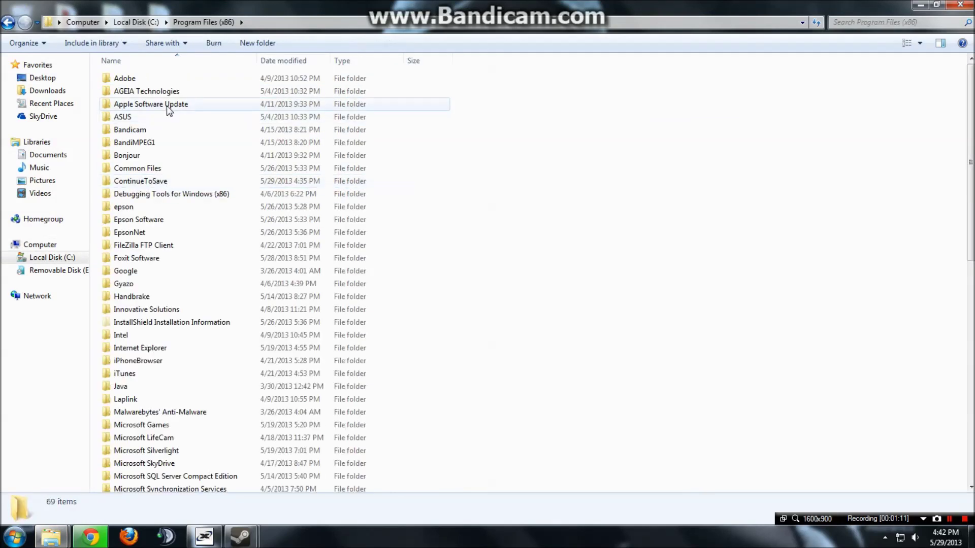
pyautogui.click(157, 77)
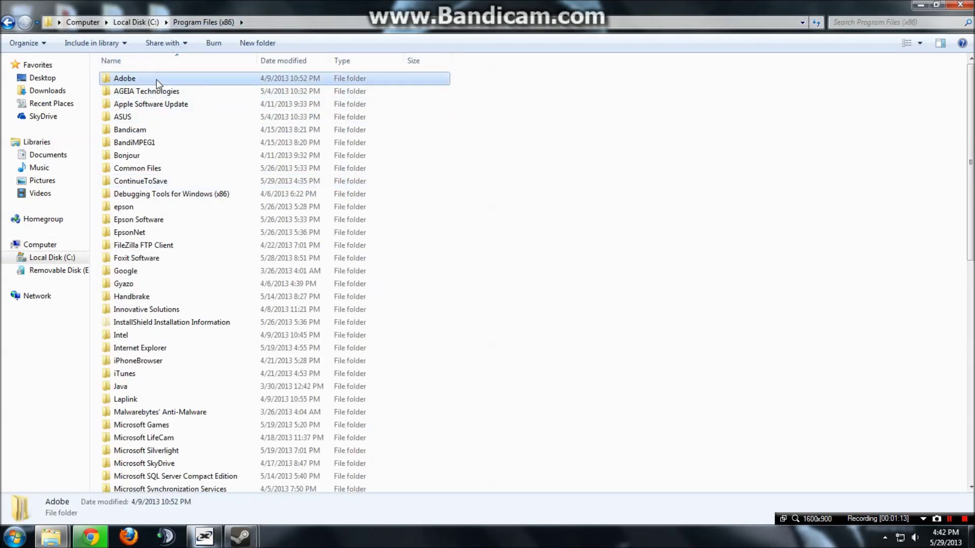
pyautogui.click(167, 92)
pyautogui.click(153, 80)
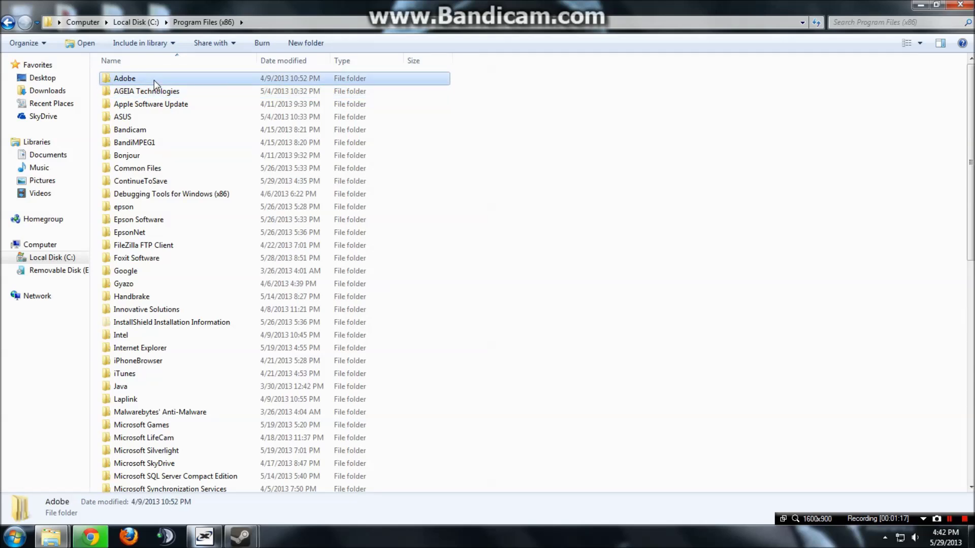
pyautogui.press('BackSpace')
pyautogui.click(144, 104)
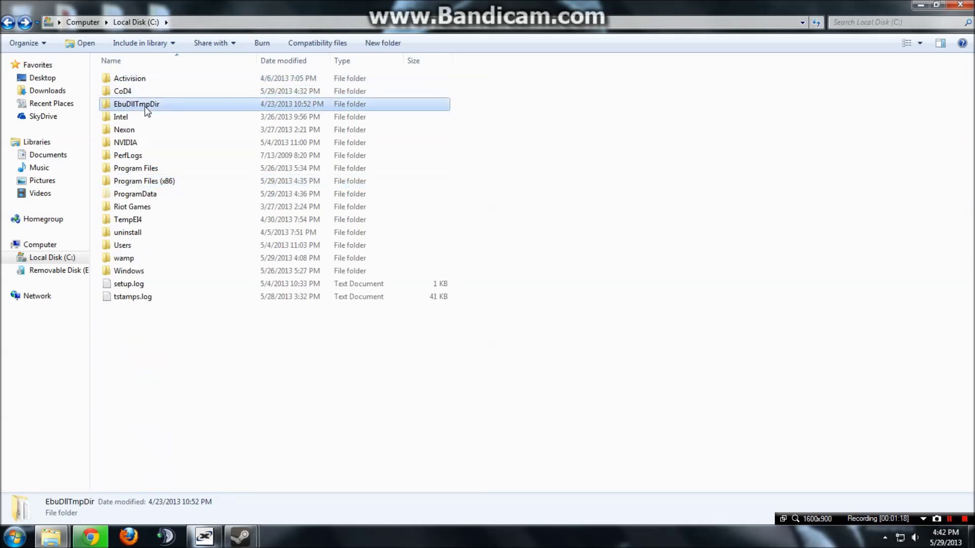
pyautogui.click(170, 381)
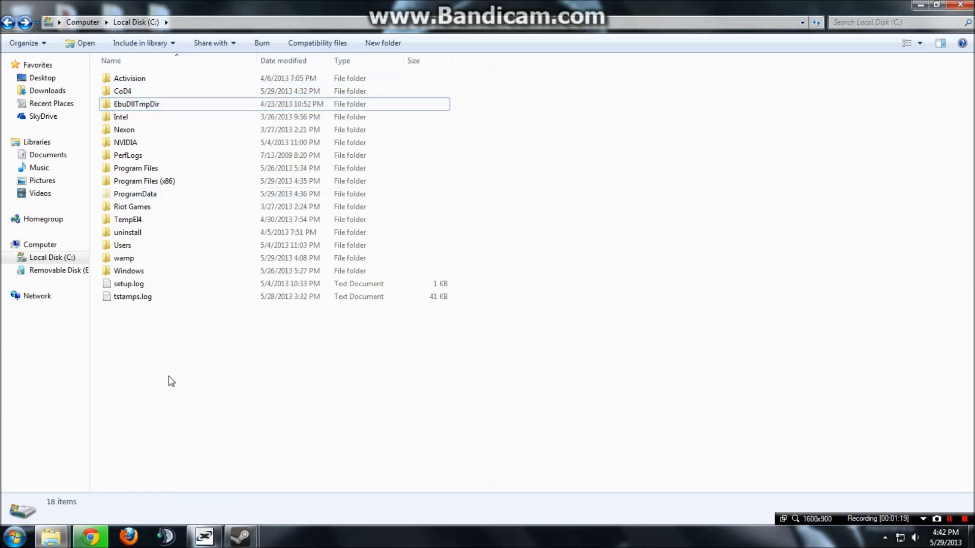
pyautogui.doubleClick(166, 184)
pyautogui.press('BackSpace')
# Copy the Call of Duty 4 1.7 folder from the Activision folder.
pyautogui.click(130, 79)
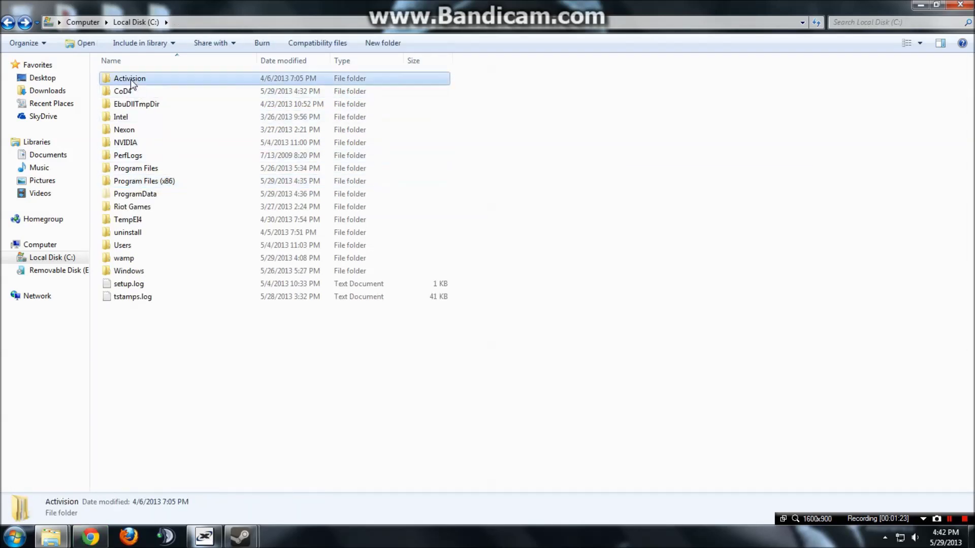
pyautogui.doubleClick(126, 81)
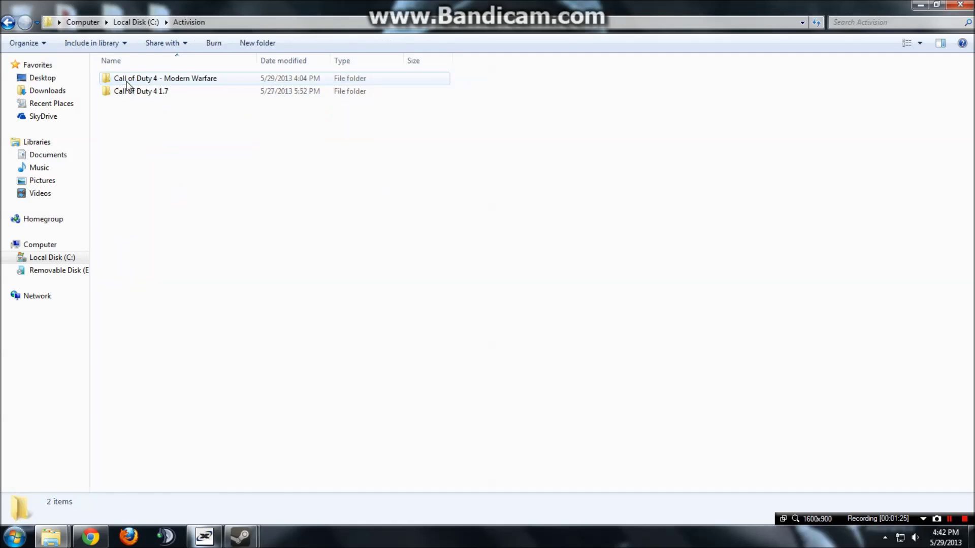
pyautogui.click(148, 80)
pyautogui.click(145, 91)
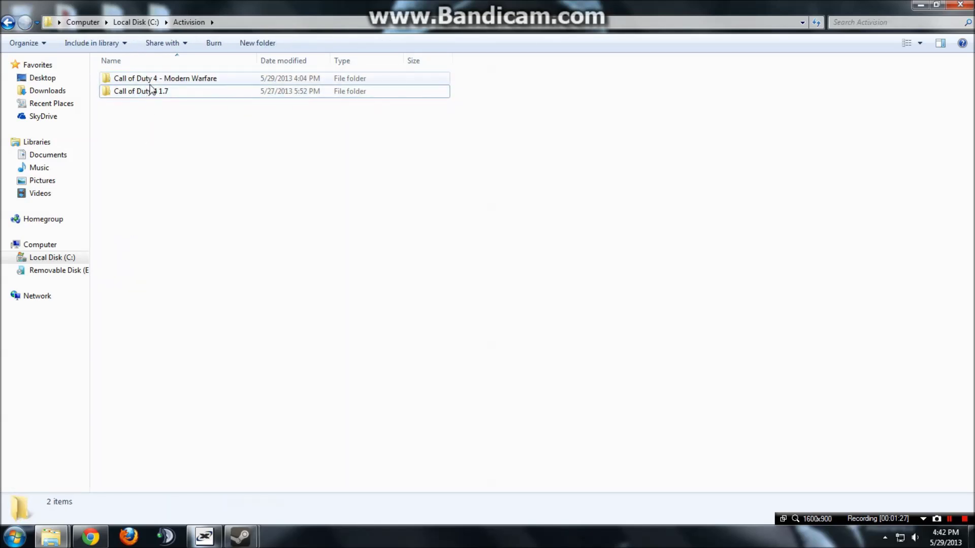
pyautogui.doubleClick(155, 78)
pyautogui.press('BackSpace')
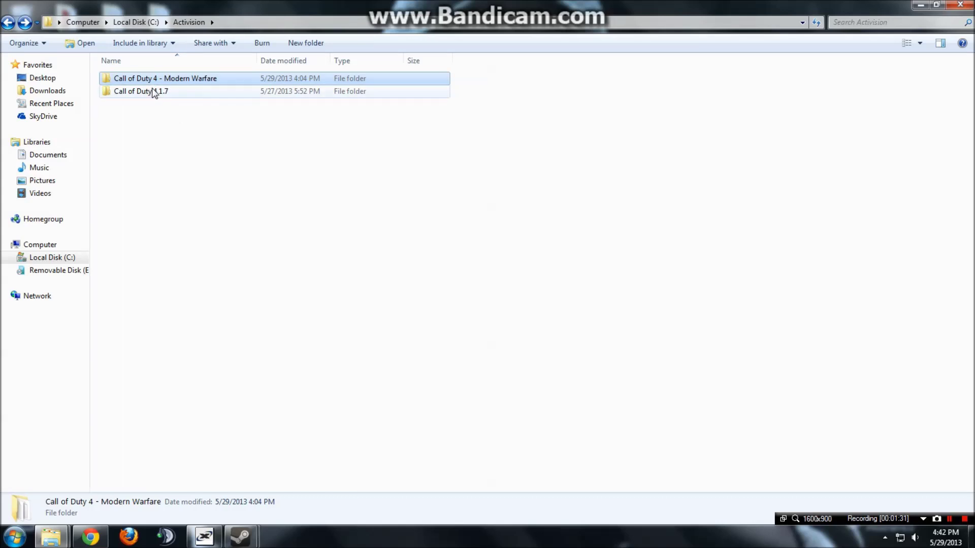
pyautogui.click(121, 108)
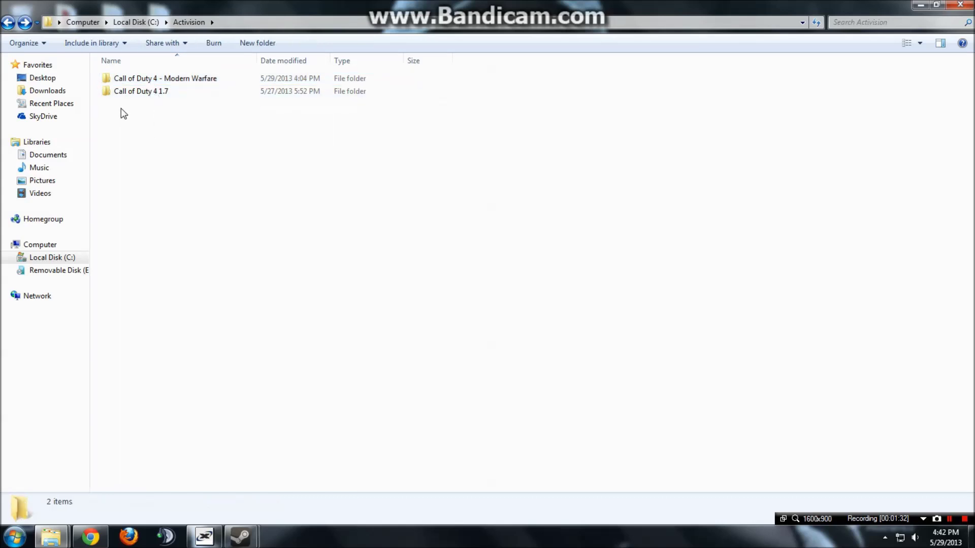
pyautogui.click(127, 93)
pyautogui.rightClick(130, 95)
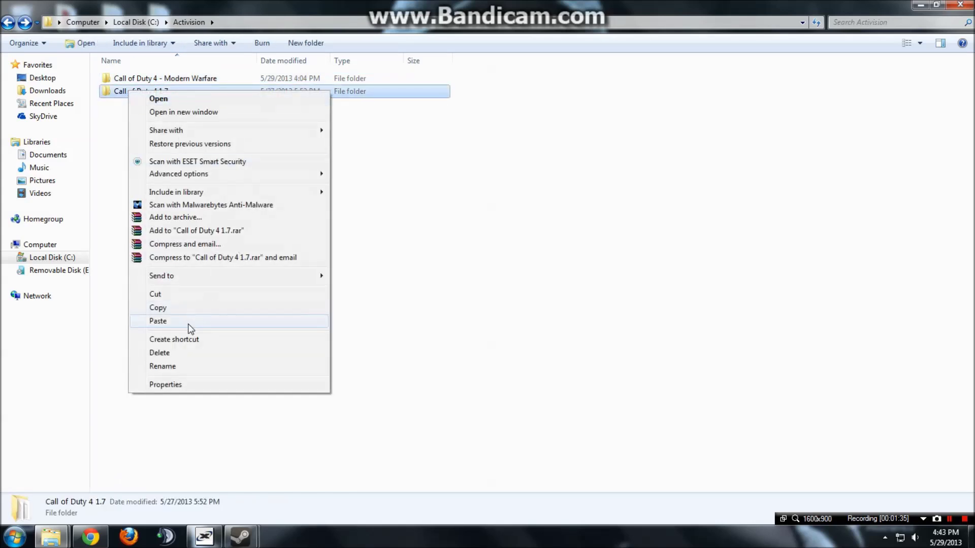
pyautogui.click(178, 305)
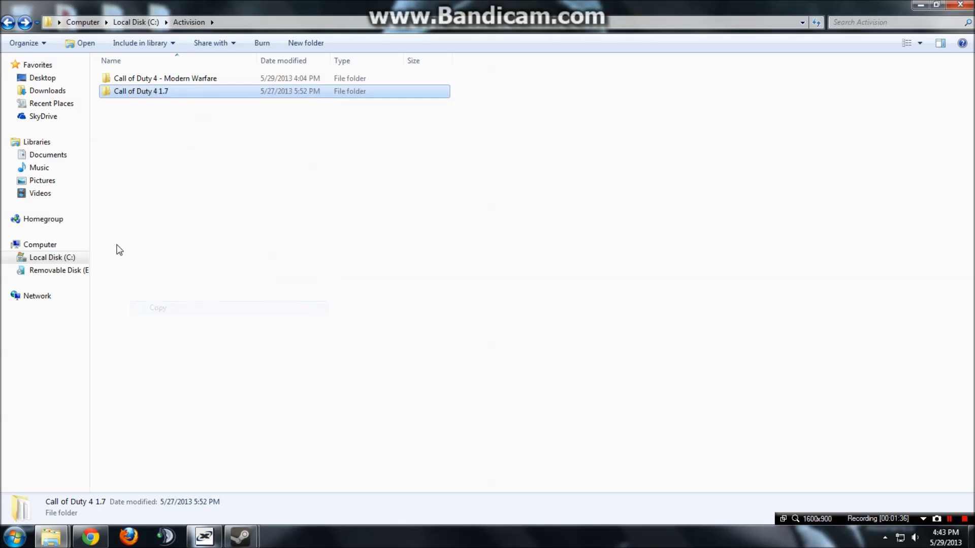
# Open the C:\CoD4\Mods folder listing the 15 mod folders.
pyautogui.click(135, 22)
pyautogui.click(116, 91)
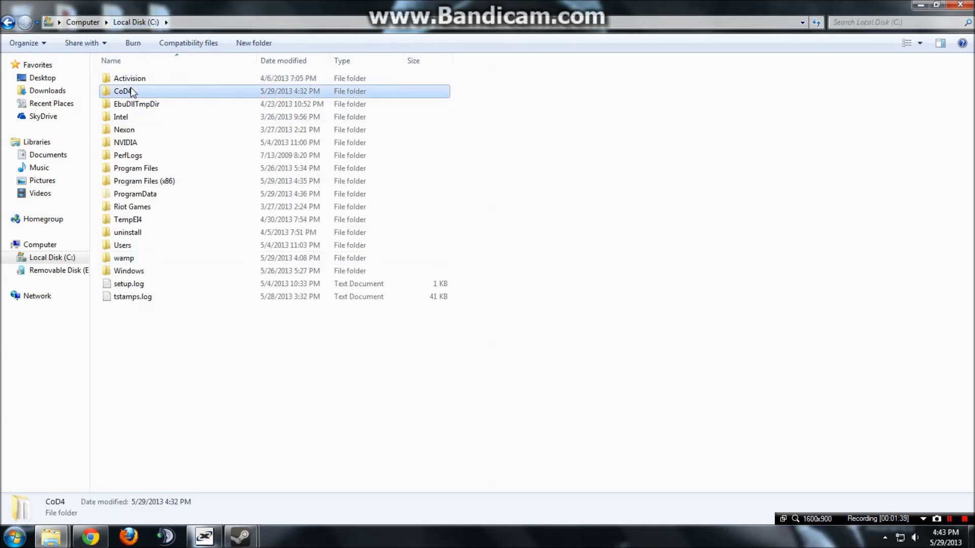
pyautogui.click(166, 362)
pyautogui.click(139, 92)
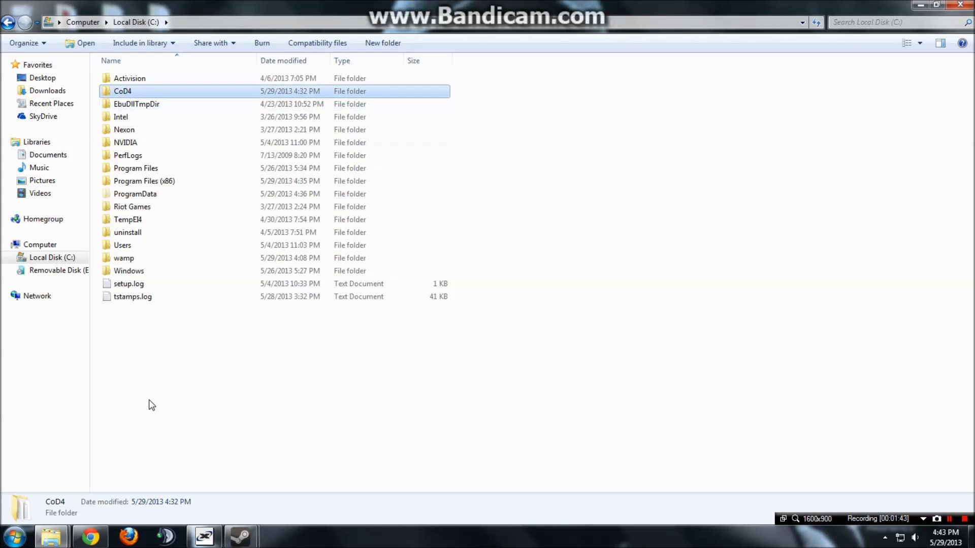
pyautogui.doubleClick(140, 92)
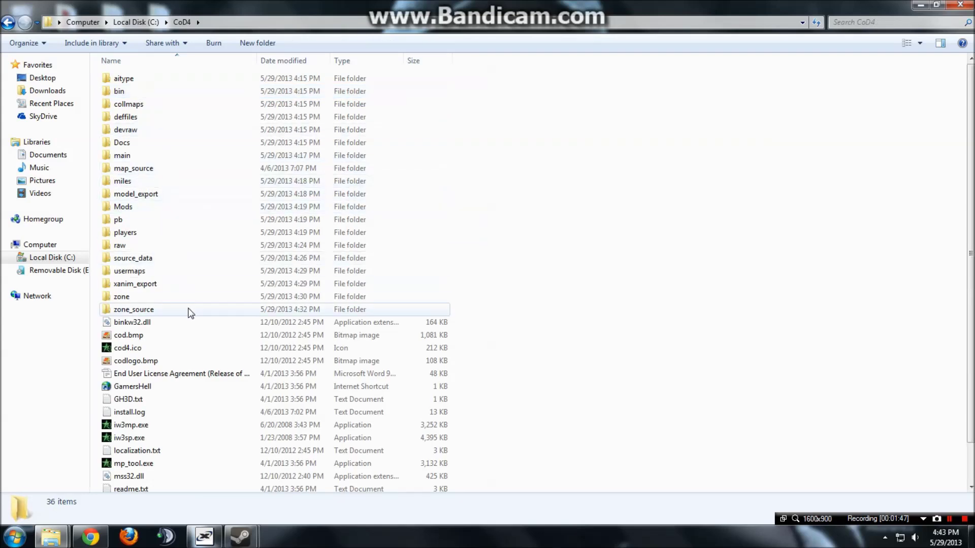
pyautogui.click(191, 311)
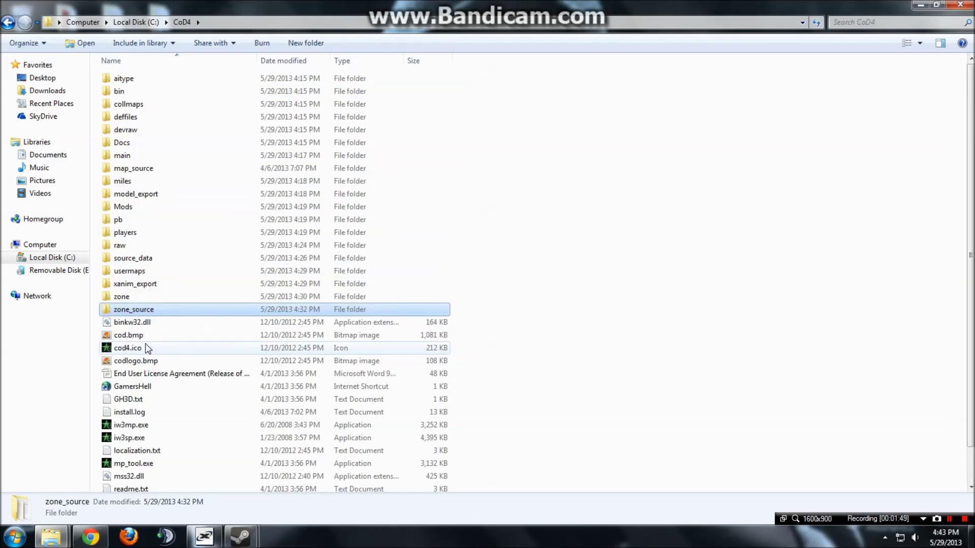
pyautogui.scroll(-1, 145, 345)
pyautogui.scroll(1, 146, 345)
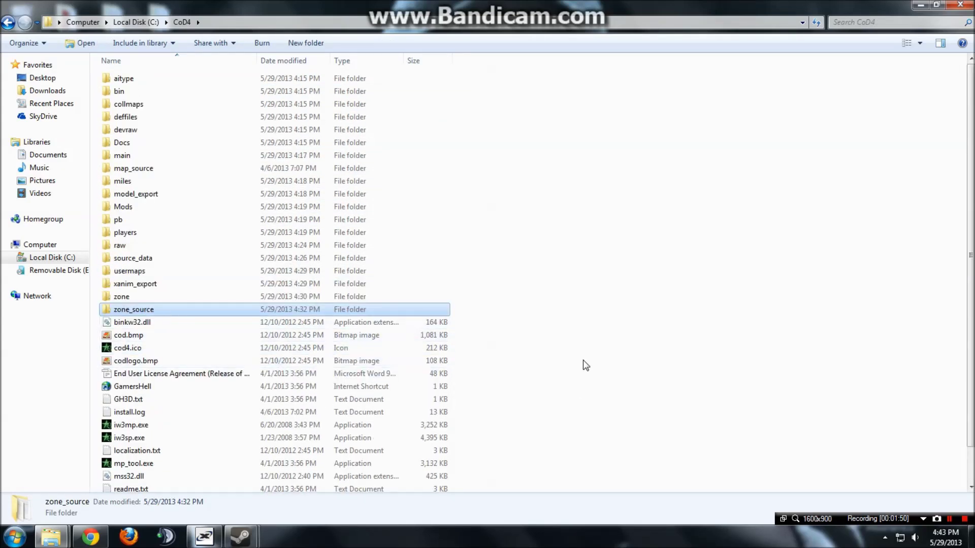
pyautogui.doubleClick(148, 209)
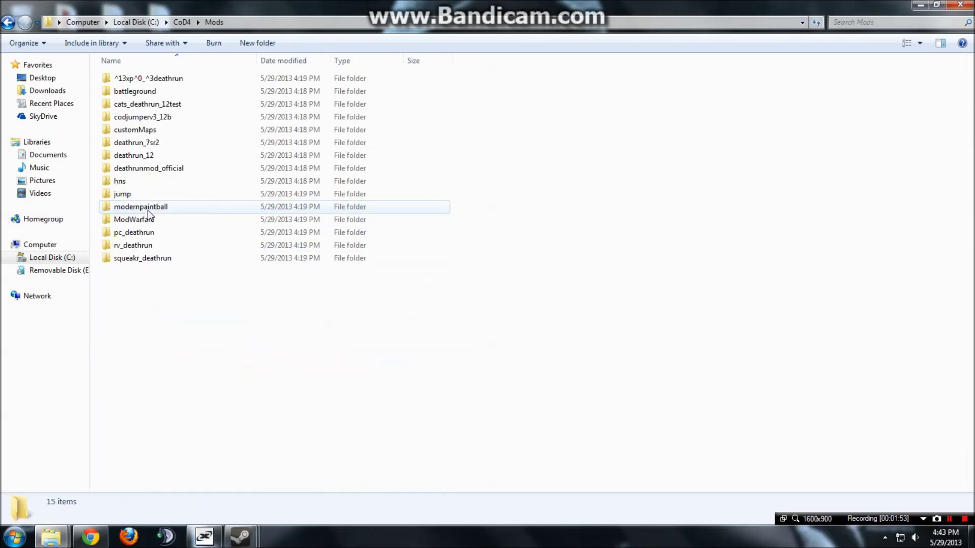
pyautogui.rightClick(151, 310)
pyautogui.click(137, 299)
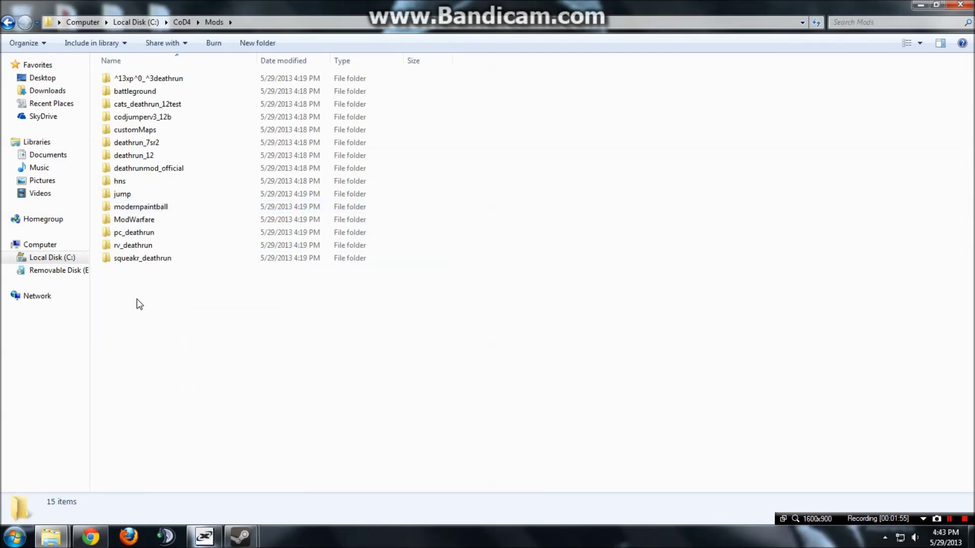
# Snap Explorer to the right half and bring up Chrome's downloads list.
pyautogui.moveTo(264, 6); pyautogui.dragTo(972, 170)
pyautogui.click(15, 537)
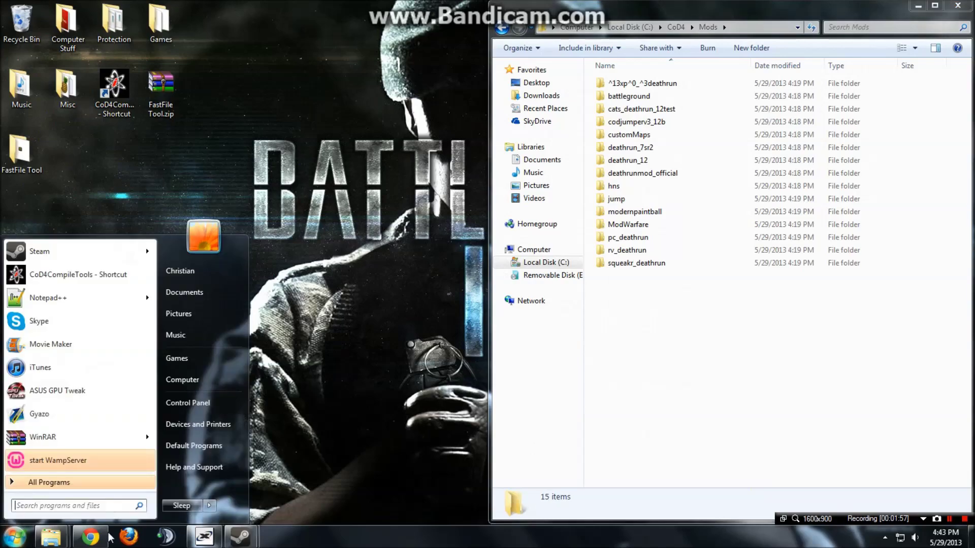
pyautogui.click(91, 537)
pyautogui.hotkey('ctrl', 'j')
# Open cod4_deathrun_12_beta2.zip in WinRAR, docked to the left half of the screen.
pyautogui.moveTo(305, 6); pyautogui.dragTo(1, 329)
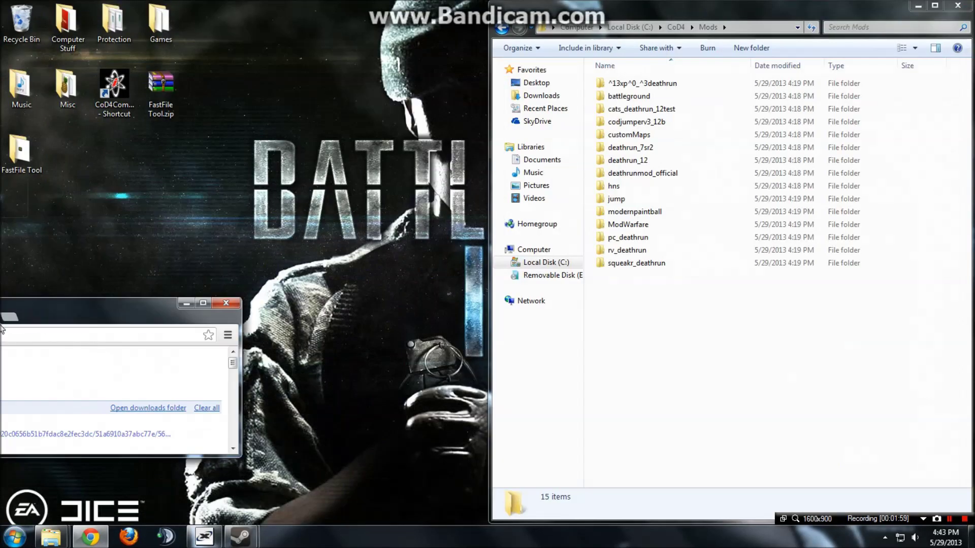
pyautogui.click(161, 127)
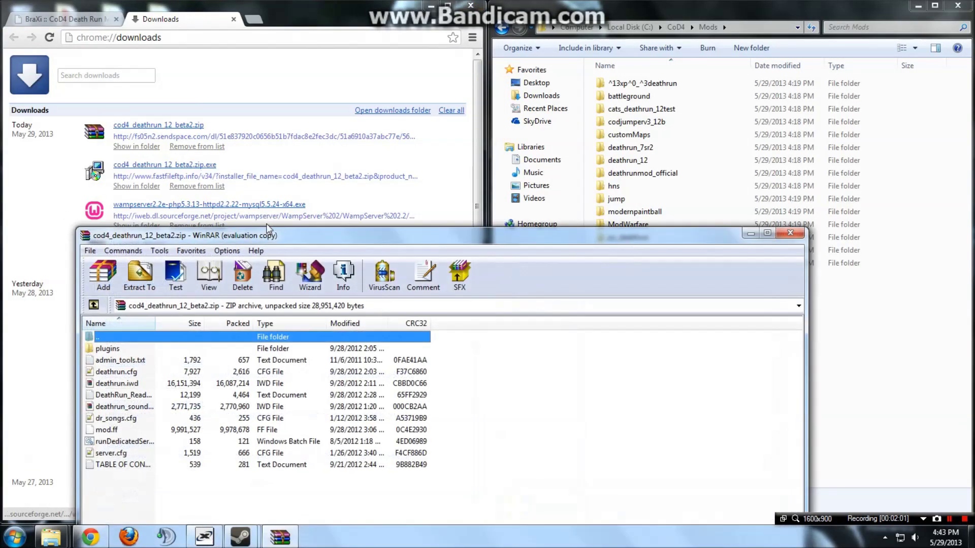
pyautogui.click(435, 9)
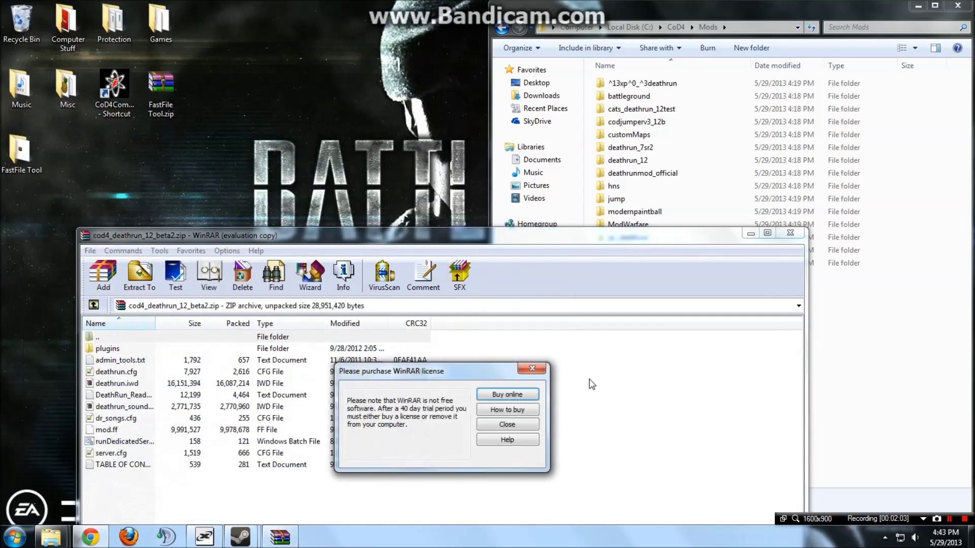
pyautogui.click(550, 390)
pyautogui.press('super+Left')
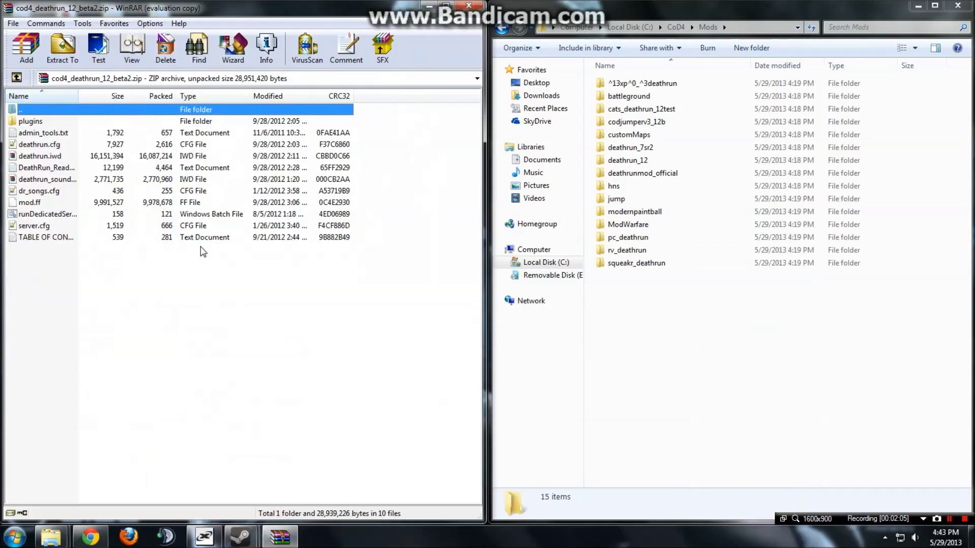
# Create a deathrun_test folder in Mods and extract all archive files into it.
pyautogui.rightClick(645, 300)
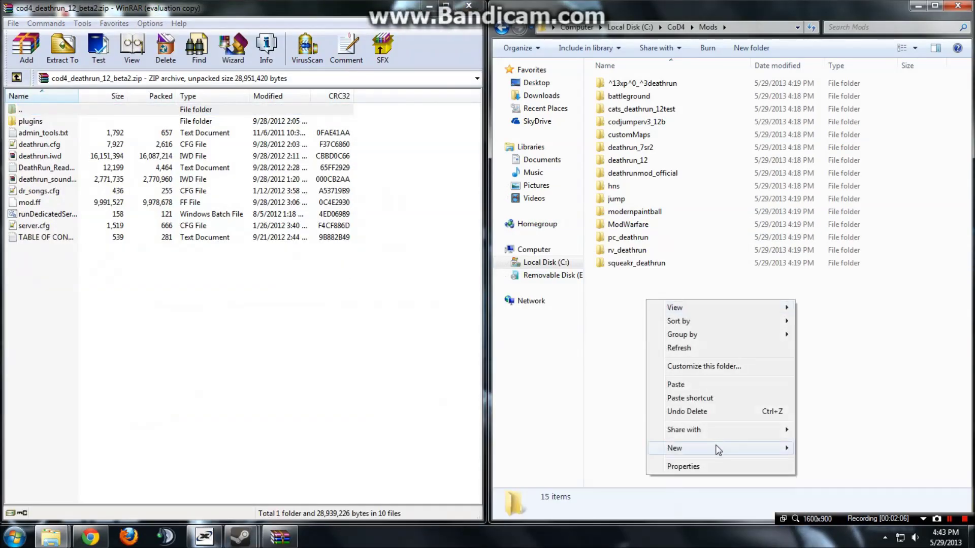
pyautogui.moveTo(796, 447)
pyautogui.click(846, 250)
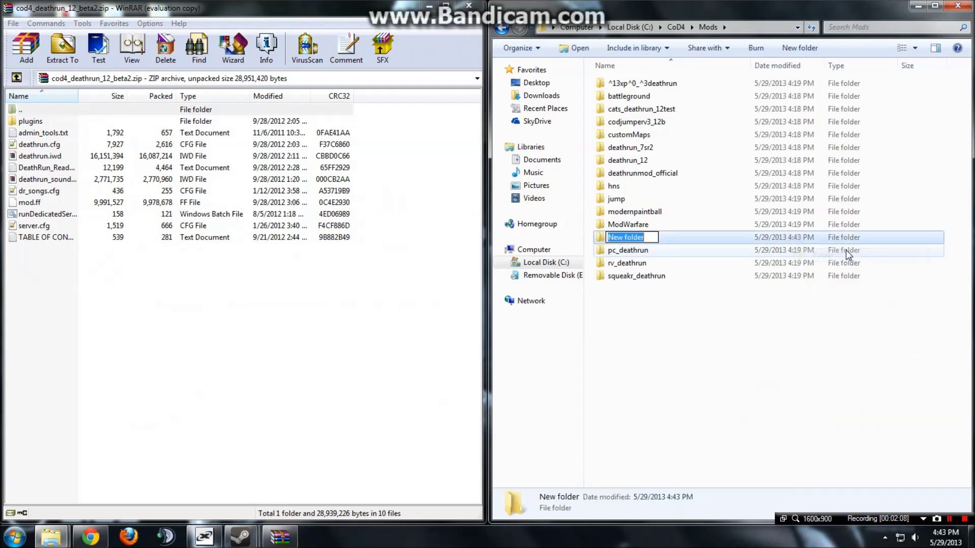
pyautogui.write('deat')
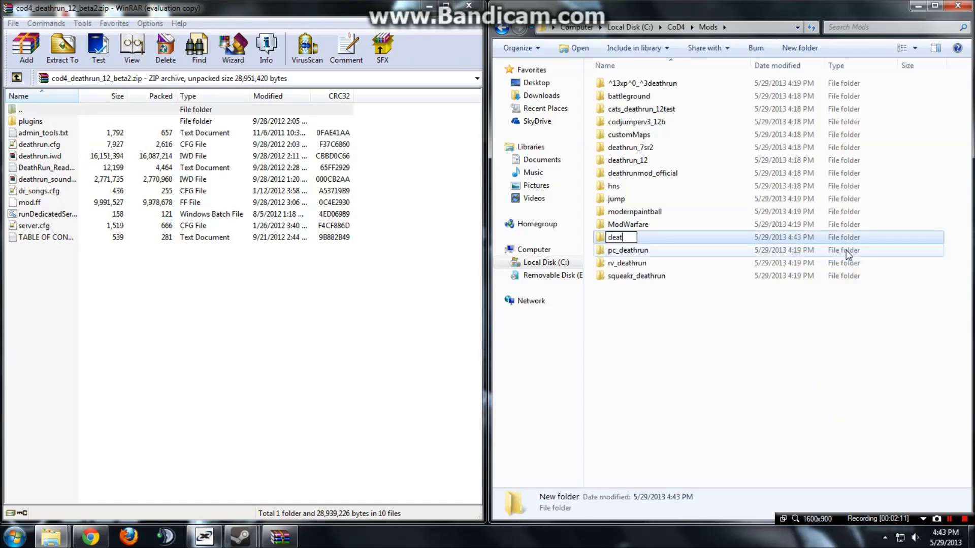
pyautogui.write('hrun_test')
pyautogui.press('Return')
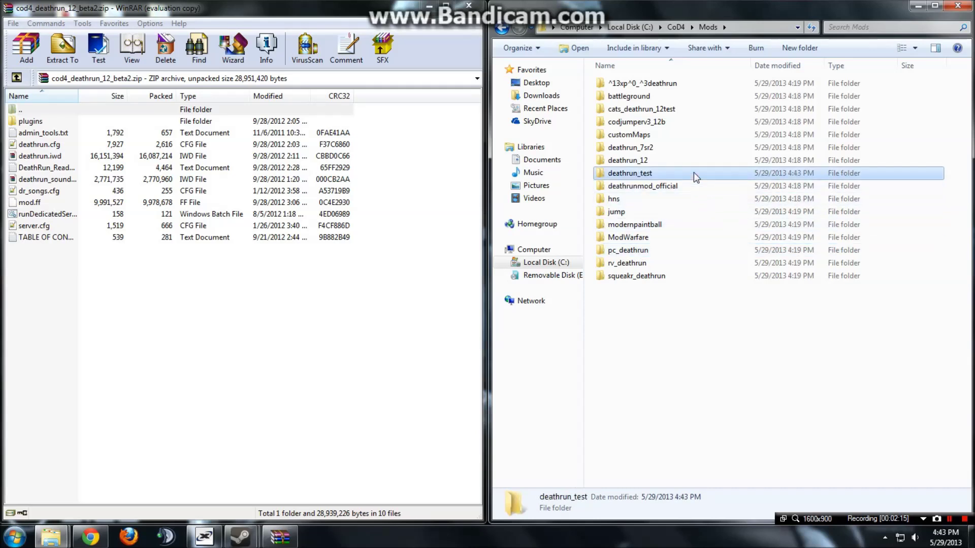
pyautogui.doubleClick(693, 172)
pyautogui.moveTo(224, 316); pyautogui.dragTo(689, 218)
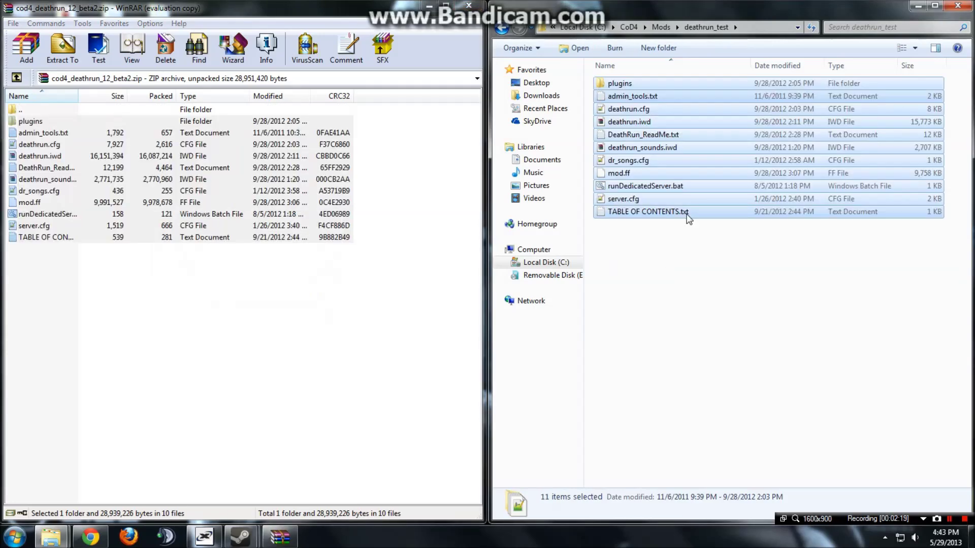
pyautogui.click(652, 320)
# Close WinRAR, maximize Explorer and return to the Mods folder.
pyautogui.click(473, 6)
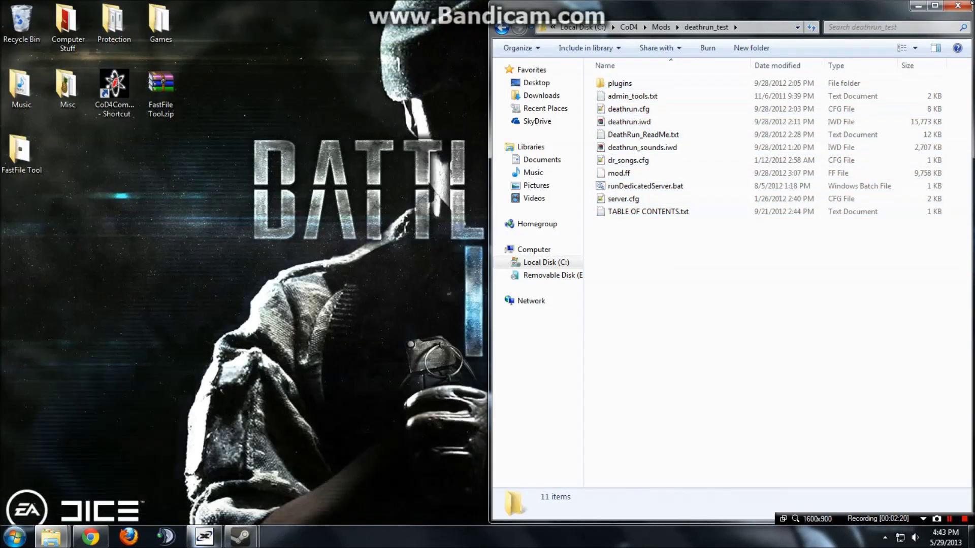
pyautogui.click(936, 6)
pyautogui.click(219, 22)
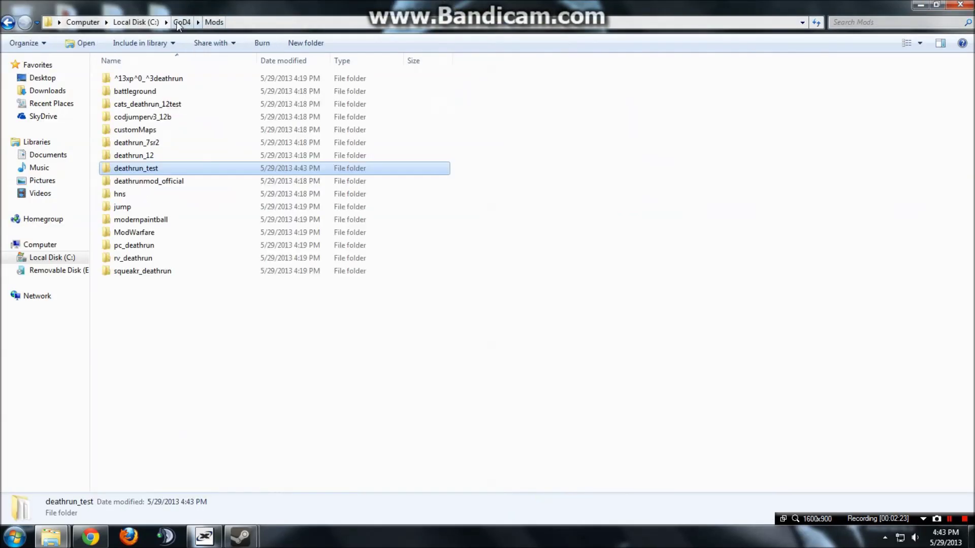
pyautogui.click(182, 22)
pyautogui.doubleClick(139, 203)
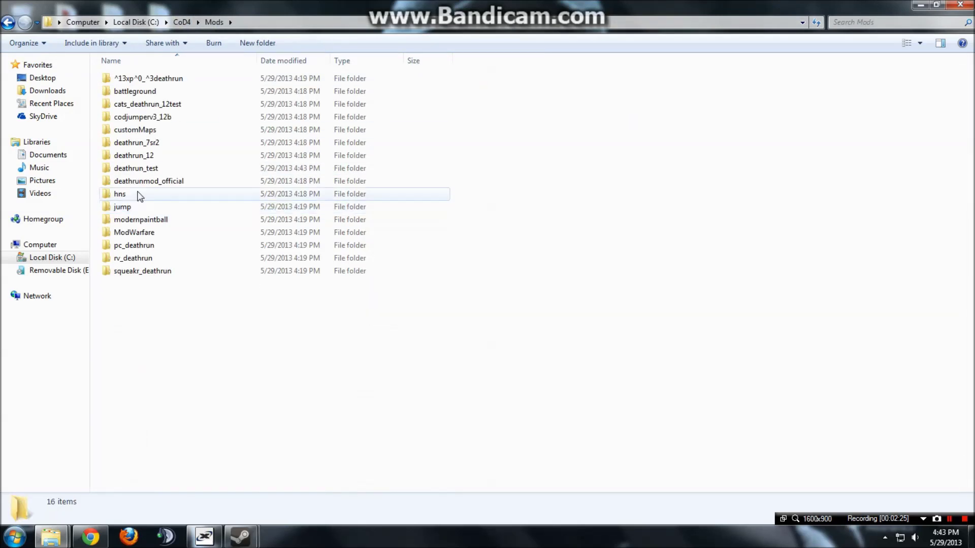
pyautogui.click(152, 170)
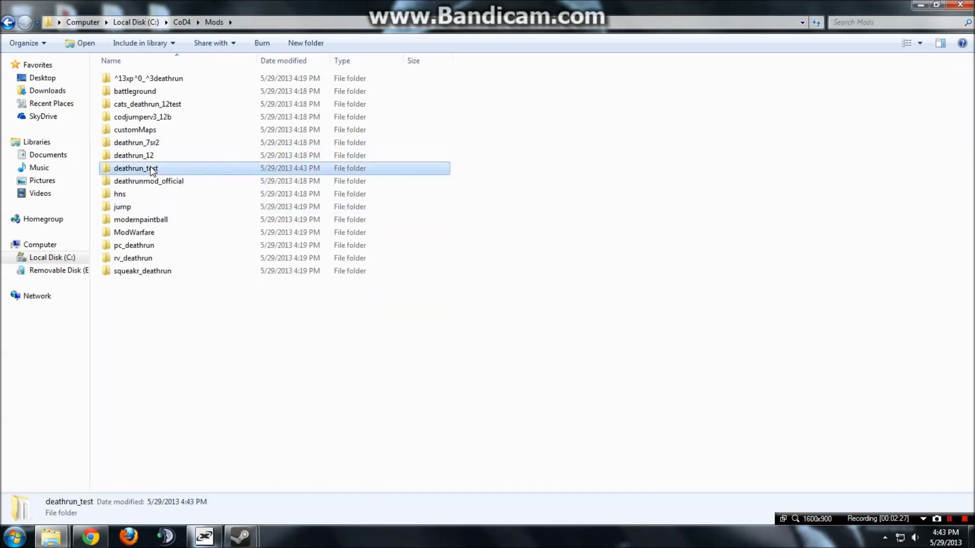
# Rename the deathrun_test folder to aaa_deathrun.
pyautogui.rightClick(151, 169)
pyautogui.click(199, 441)
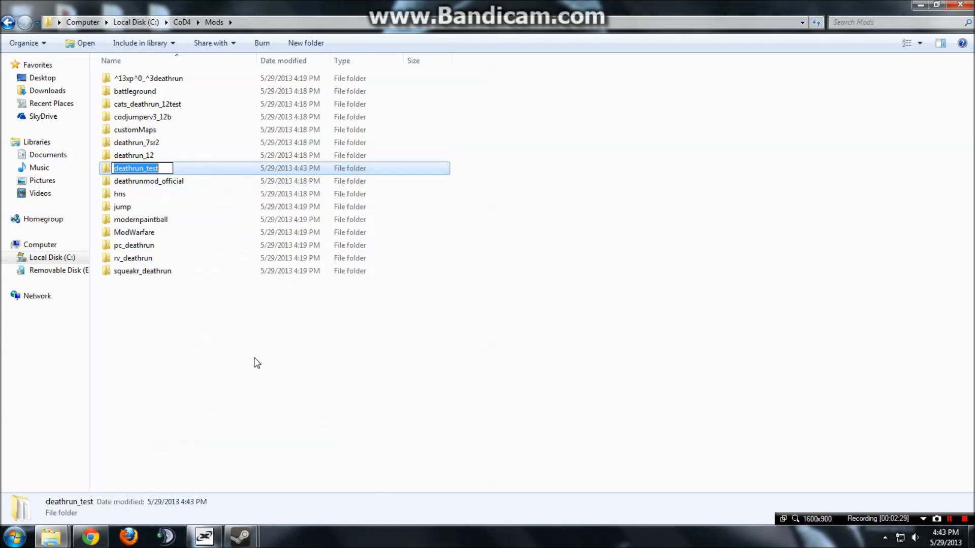
pyautogui.write('aa')
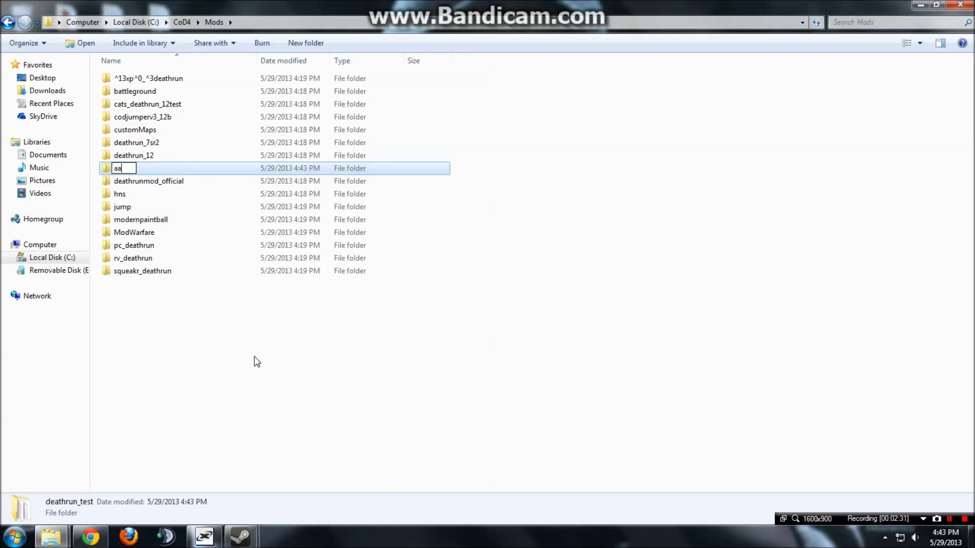
pyautogui.write('a_tea')
pyautogui.press('BackSpace')
pyautogui.write('dath')
pyautogui.press('Return')
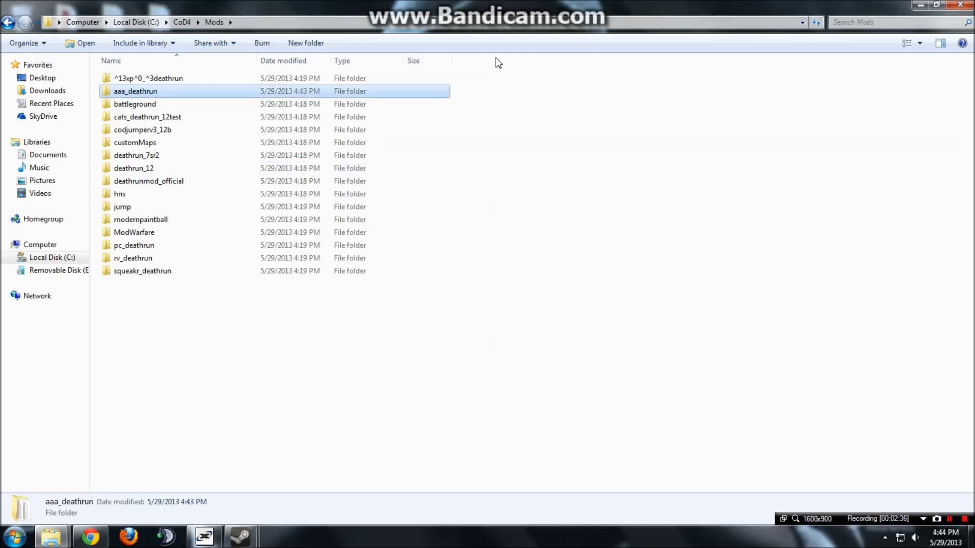
# Rename aaa_deathrun to zzz_deathrun and open the folder.
pyautogui.rightClick(173, 95)
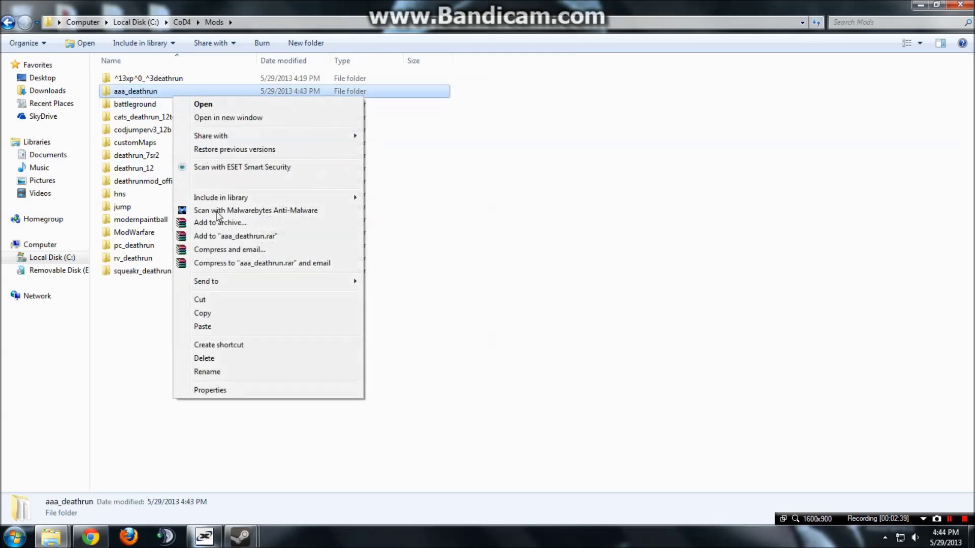
pyautogui.click(215, 372)
pyautogui.write('zzz_')
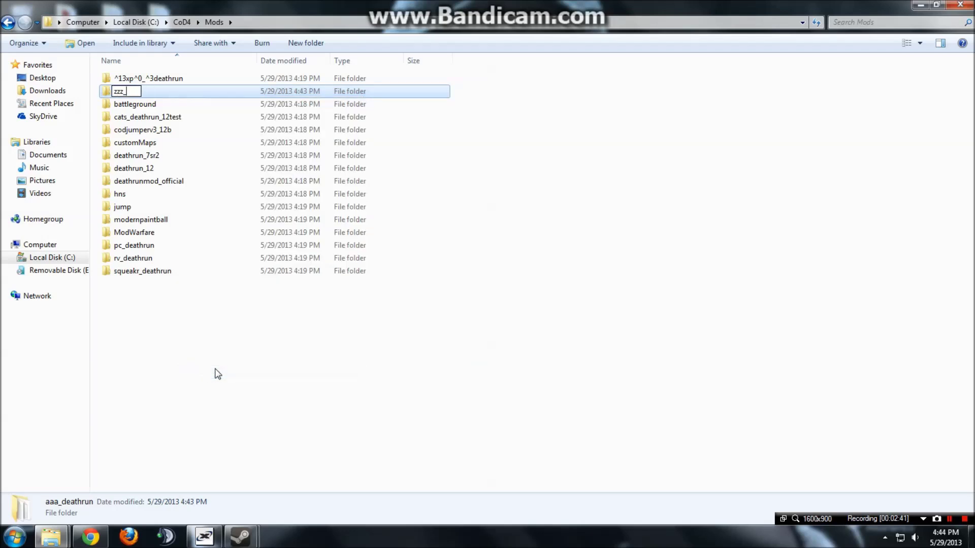
pyautogui.write('deathrun')
pyautogui.press('Return')
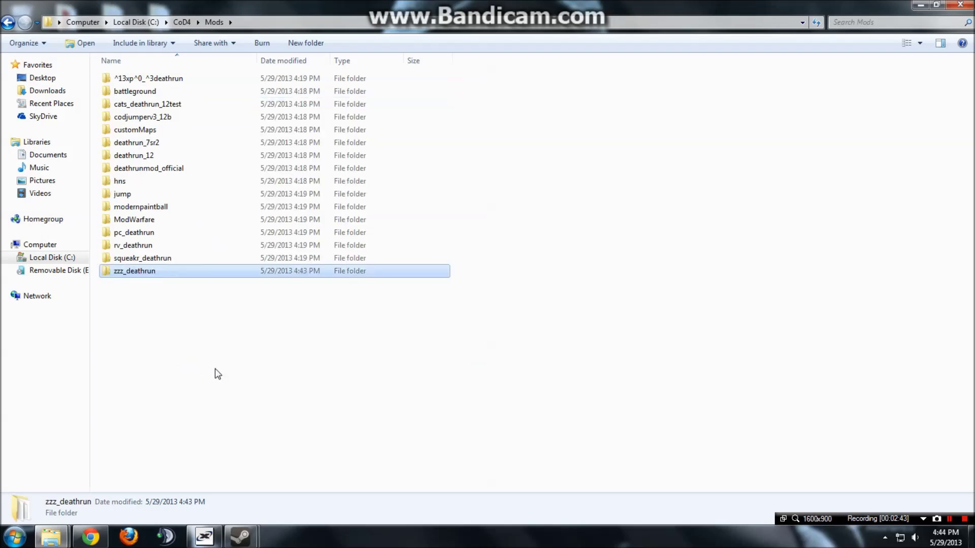
pyautogui.doubleClick(263, 270)
# Create a shortcut to iw3mp.exe in the CoD4 folder.
pyautogui.click(168, 206)
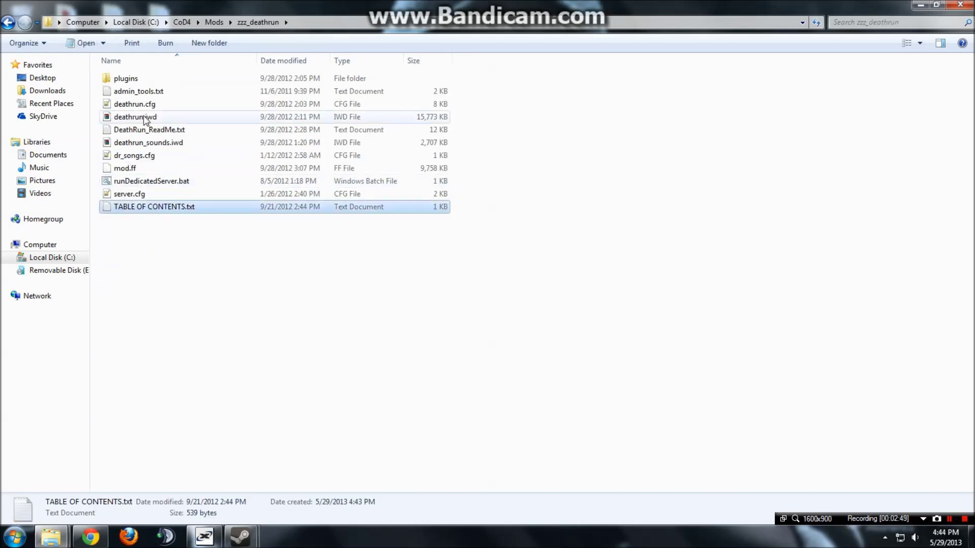
pyautogui.click(176, 249)
pyautogui.click(159, 182)
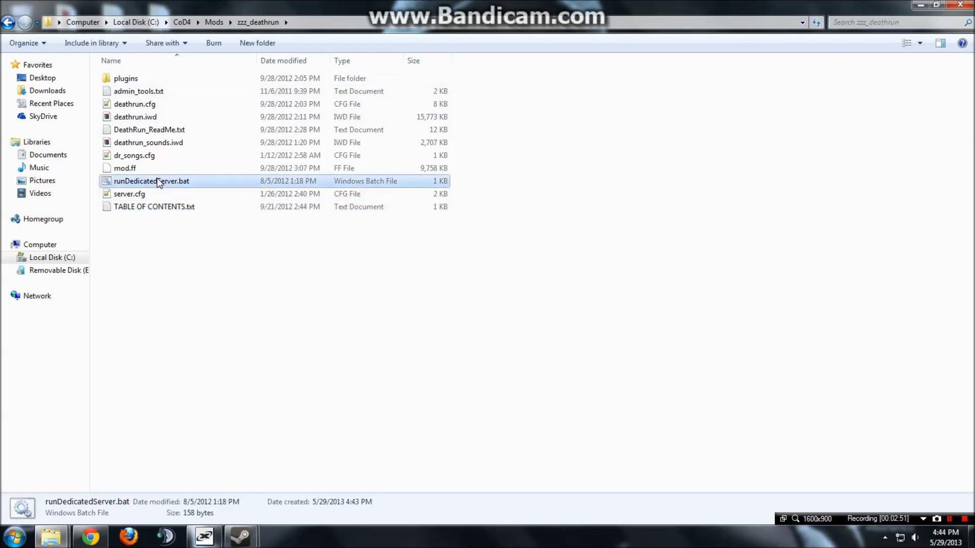
pyautogui.click(175, 268)
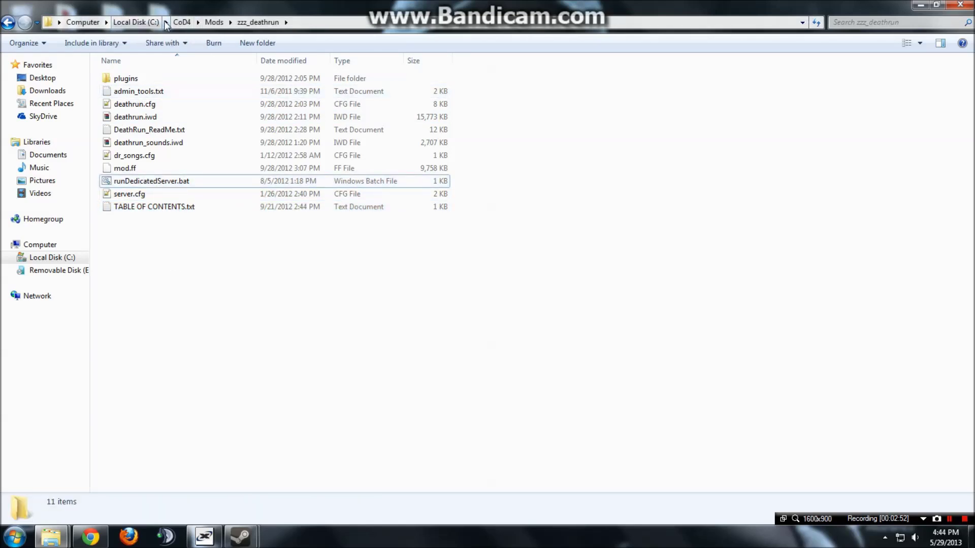
pyautogui.click(181, 23)
pyautogui.click(181, 364)
pyautogui.scroll(-1, 168, 380)
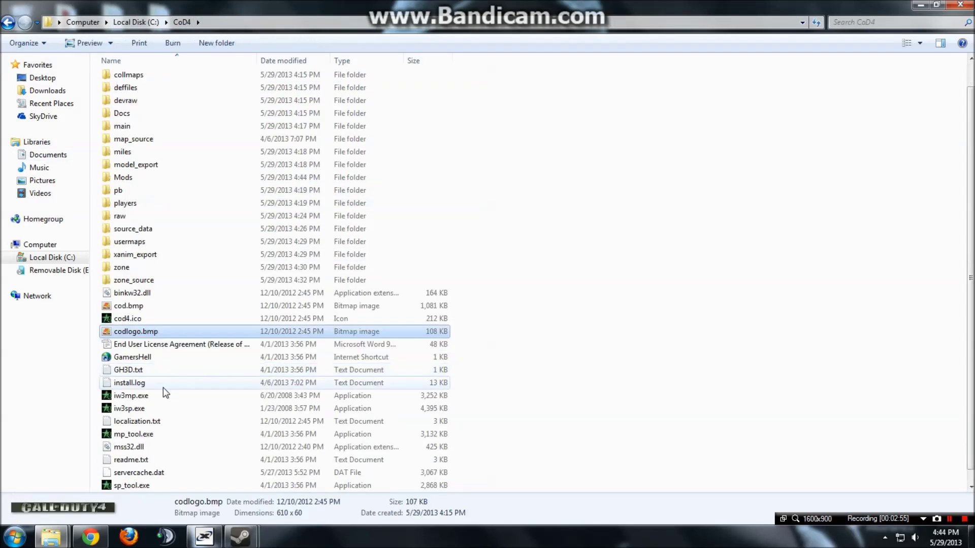
pyautogui.click(154, 395)
pyautogui.rightClick(151, 397)
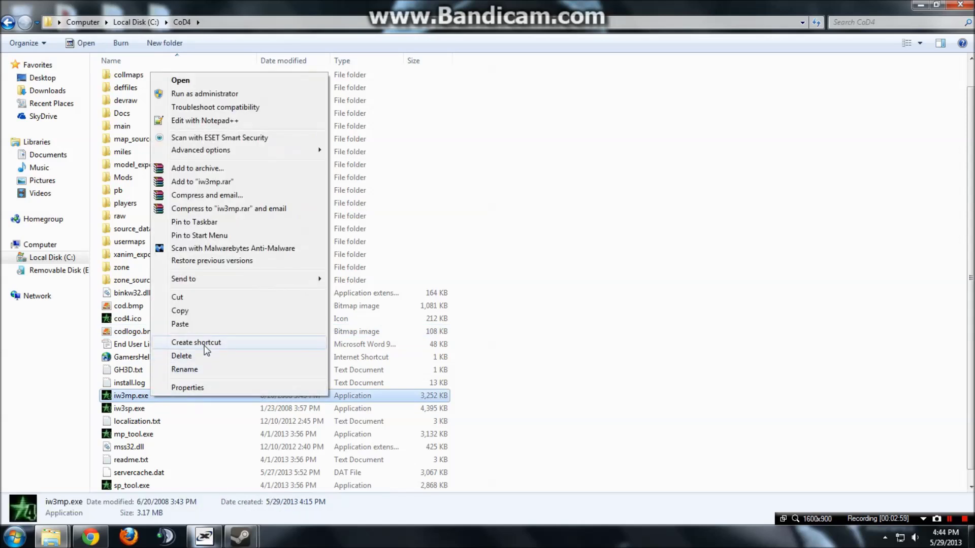
pyautogui.click(196, 343)
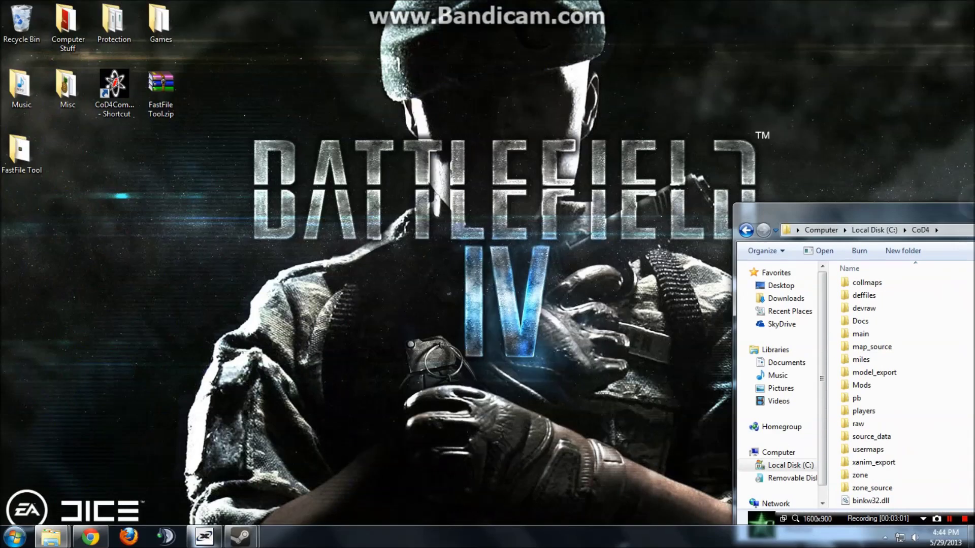
# Move the iw3mp.exe shortcut onto the desktop and open the Mods folder.
pyautogui.press('super+Right')
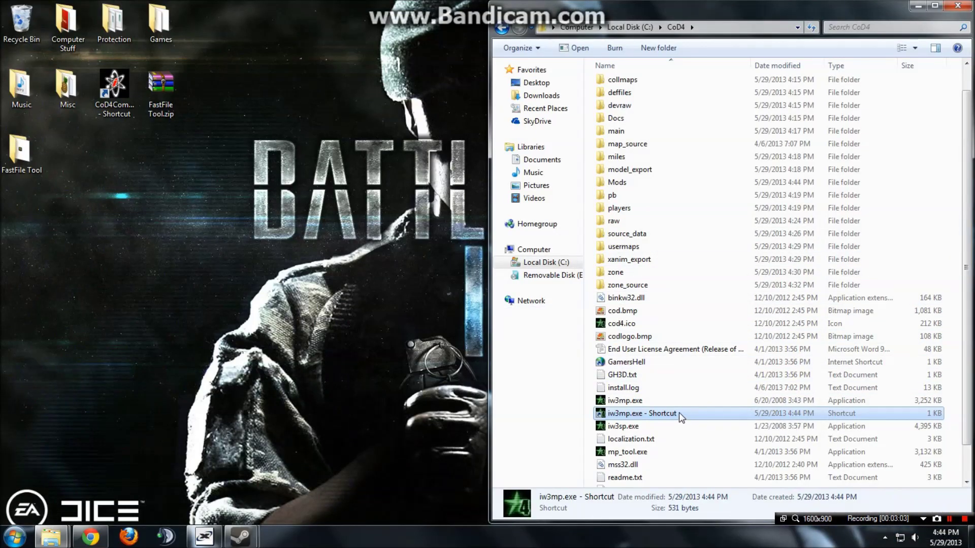
pyautogui.moveTo(678, 412); pyautogui.dragTo(78, 166)
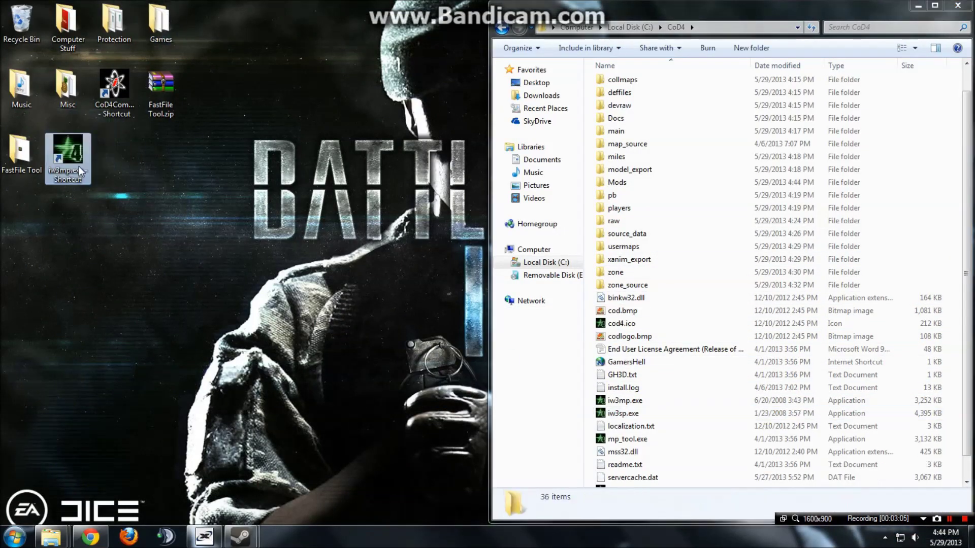
pyautogui.click(643, 335)
pyautogui.scroll(1, 650, 277)
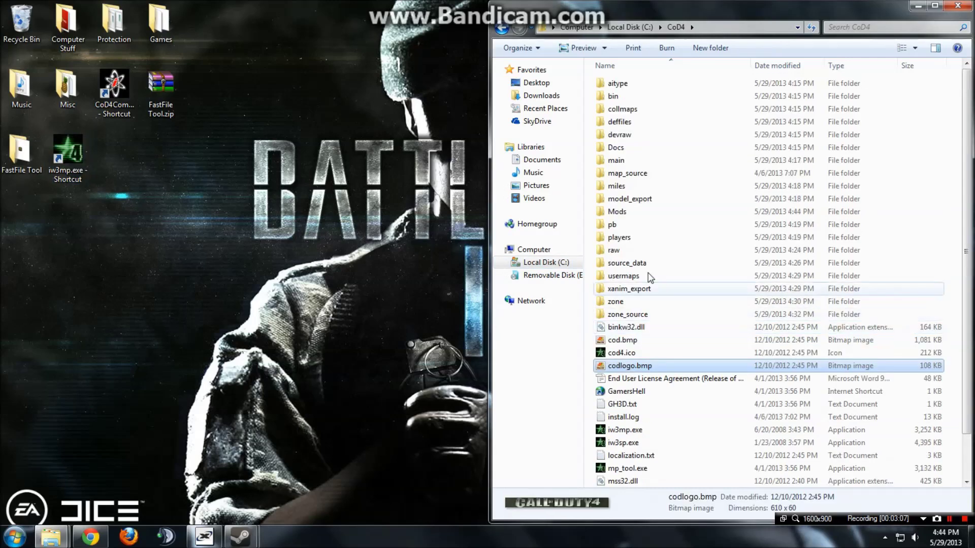
pyautogui.doubleClick(644, 212)
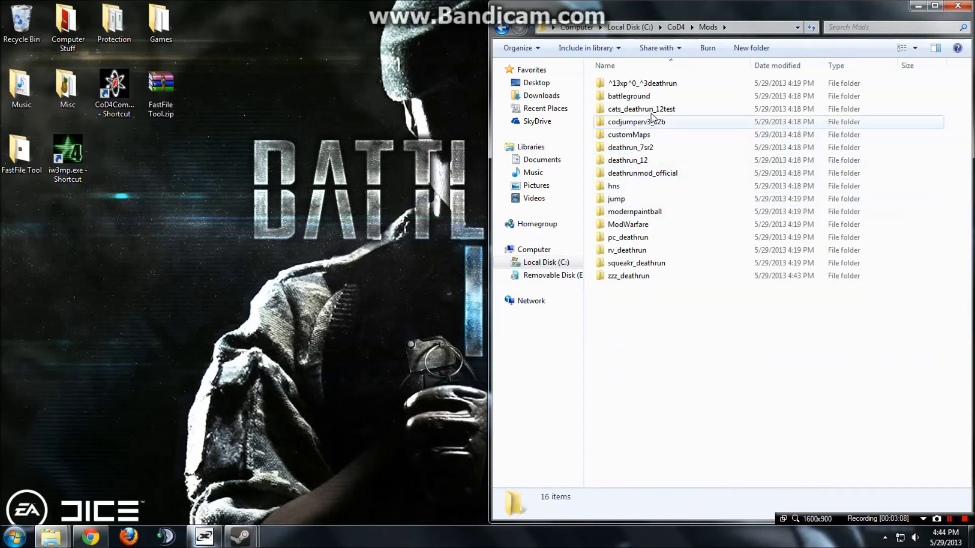
# Open zzz_deathrun's runDedicatedServer.bat for editing in Notepad.
pyautogui.doubleClick(663, 277)
pyautogui.click(665, 186)
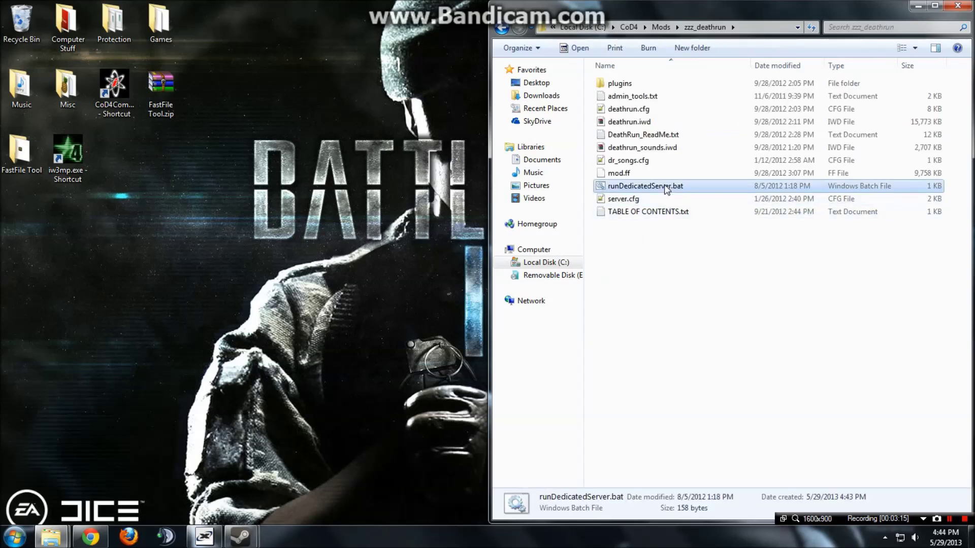
pyautogui.rightClick(665, 188)
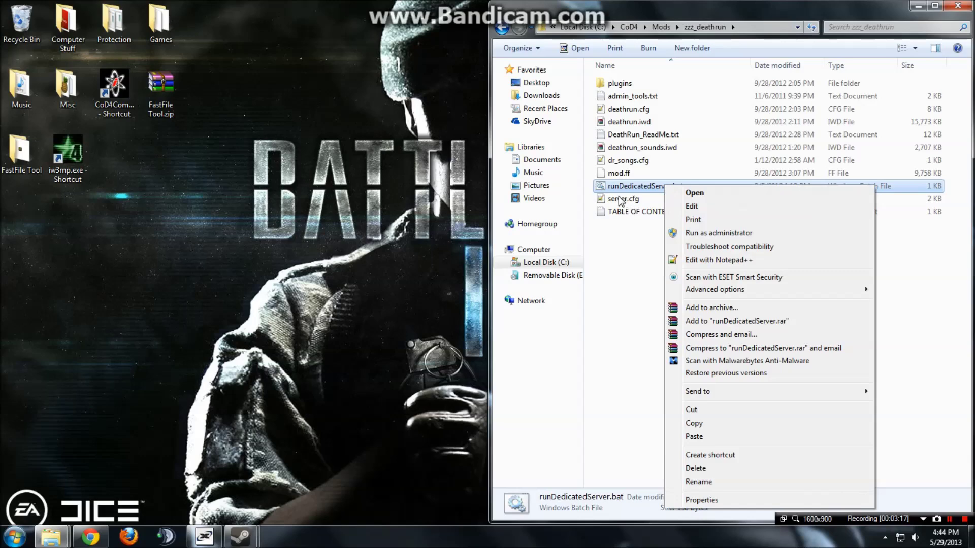
pyautogui.click(692, 206)
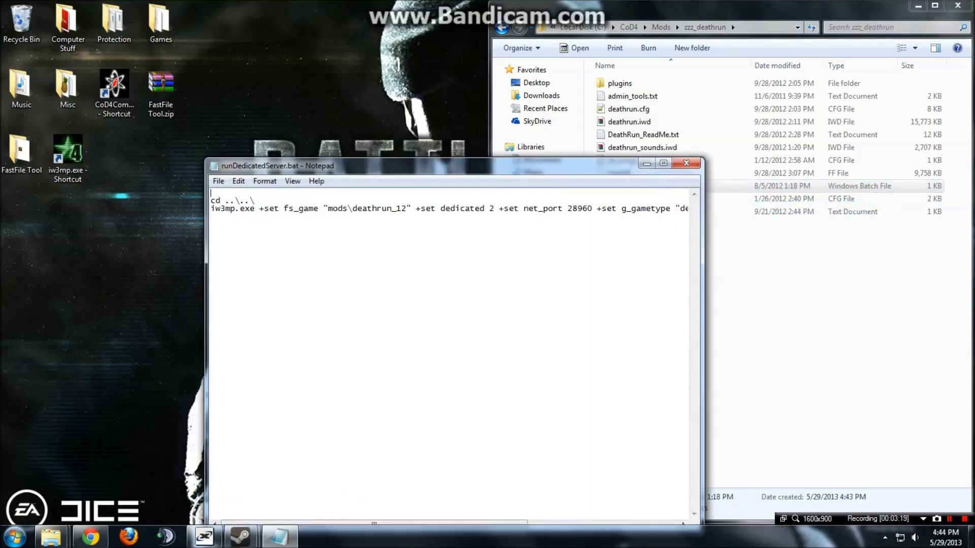
# Change the fs_game path from mods\deathrun_12 to mods\zzz_deathrun.
pyautogui.moveTo(245, 209); pyautogui.dragTo(329, 209)
pyautogui.click(357, 209)
pyautogui.press('Delete')
pyautogui.press('Delete')
pyautogui.press('Delete')
pyautogui.press('Delete')
pyautogui.press('Delete')
pyautogui.press('Delete')
pyautogui.press('Delete')
pyautogui.press('Delete')
pyautogui.press('Delete')
pyautogui.press('Delete')
pyautogui.press('Delete')
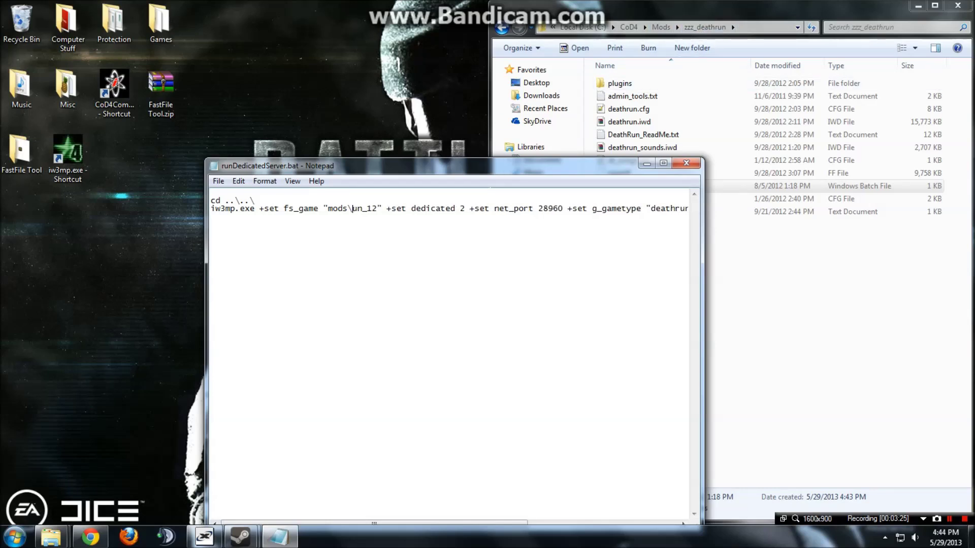
pyautogui.write('zzz_deathruyn')
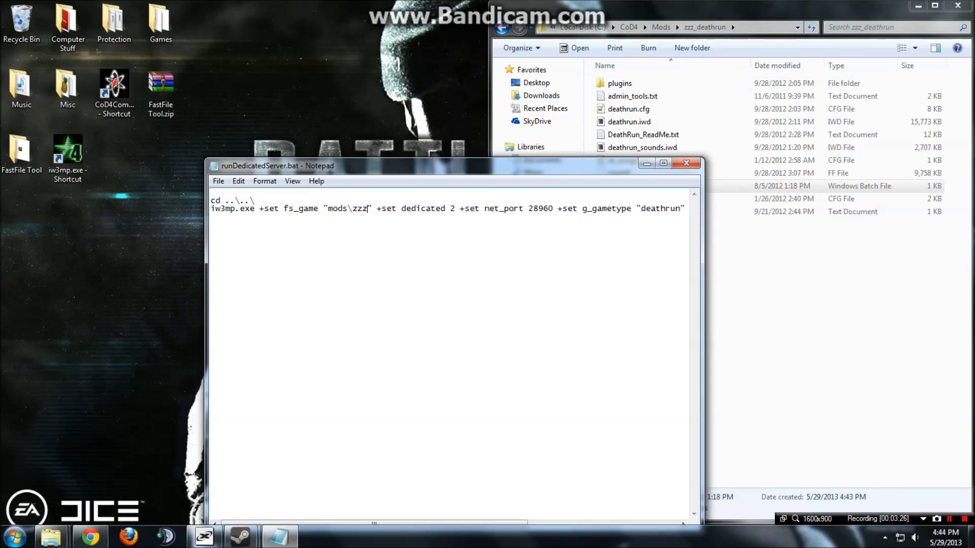
pyautogui.press('BackSpace')
pyautogui.press('BackSpace')
pyautogui.write('n')
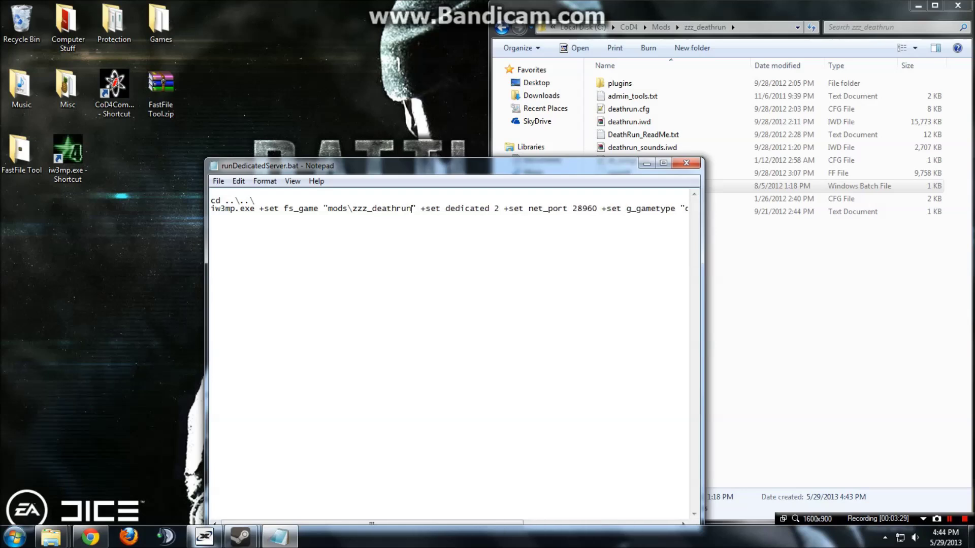
pyautogui.press('Return')
pyautogui.press('BackSpace')
# Save runDedicatedServer.bat and close Notepad.
pyautogui.click(219, 181)
pyautogui.click(218, 181)
pyautogui.click(218, 181)
pyautogui.click(237, 222)
pyautogui.click(686, 163)
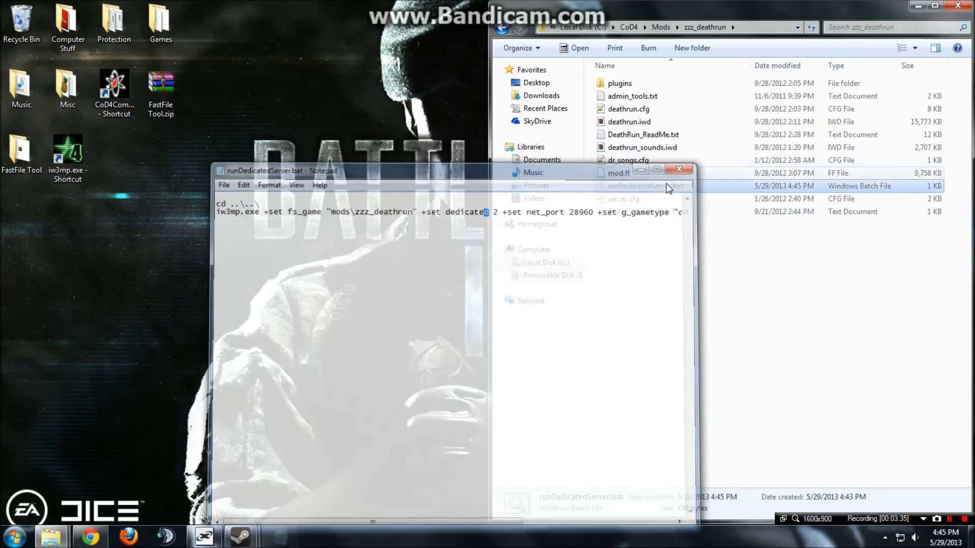
# Run runDedicatedServer.bat, read the console log about missing map mp_deathrun_long, then close the console.
pyautogui.doubleClick(639, 188)
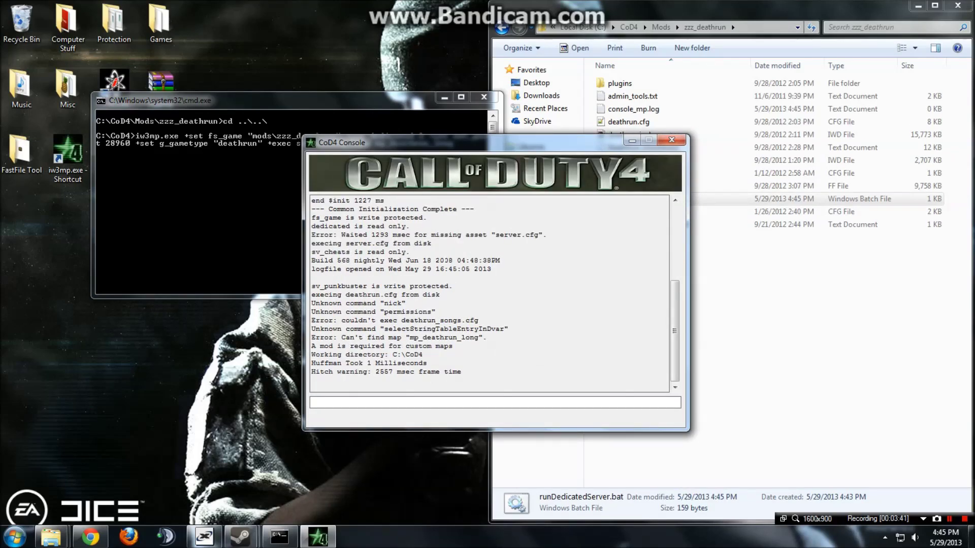
pyautogui.scroll(5, 422, 294)
pyautogui.click(671, 142)
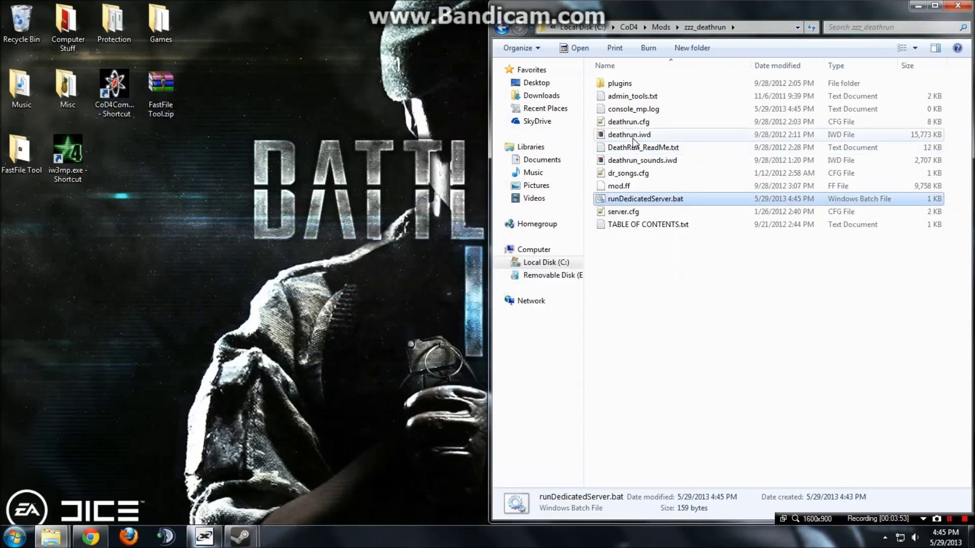
# Open zzz_deathrun's deathrun.cfg in Notepad++ and close it again.
pyautogui.click(660, 27)
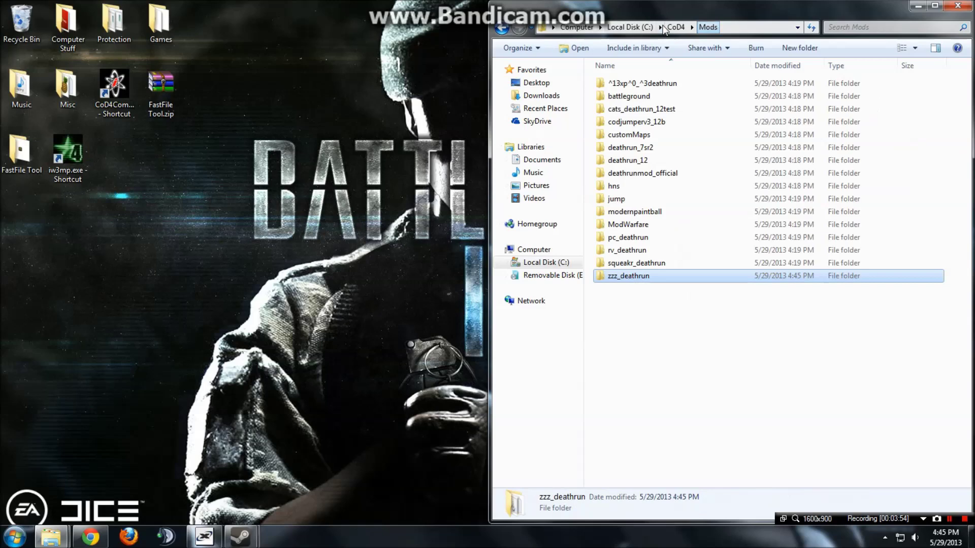
pyautogui.doubleClick(635, 276)
pyautogui.click(643, 199)
pyautogui.doubleClick(629, 122)
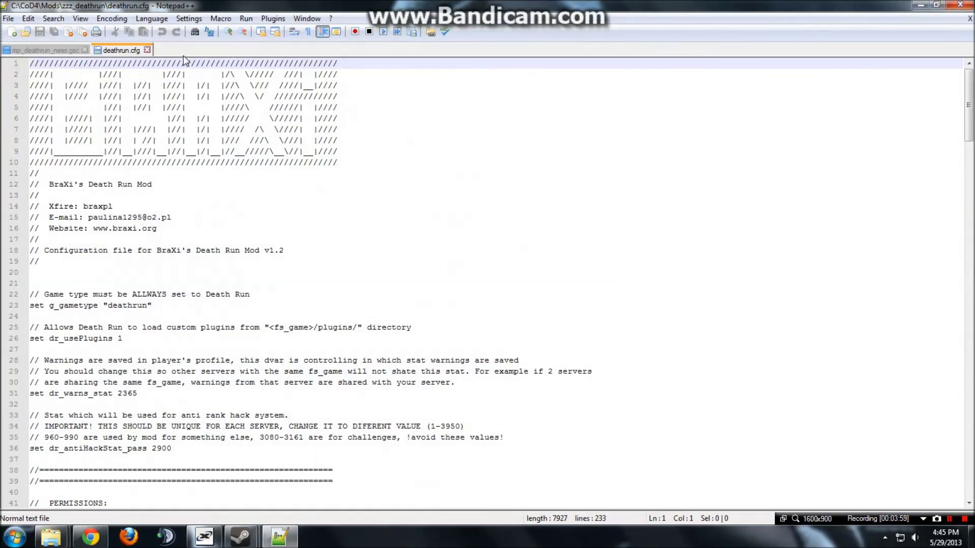
pyautogui.click(147, 50)
# Open server.cfg and empty the sv_mapRotation value on line 50.
pyautogui.moveTo(50, 537)
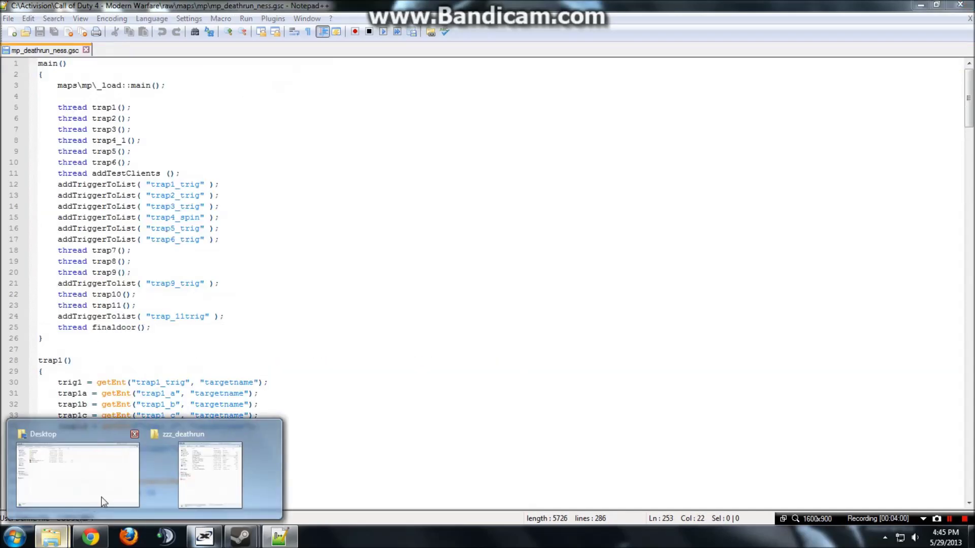
pyautogui.click(168, 483)
pyautogui.doubleClick(657, 211)
pyautogui.click(656, 316)
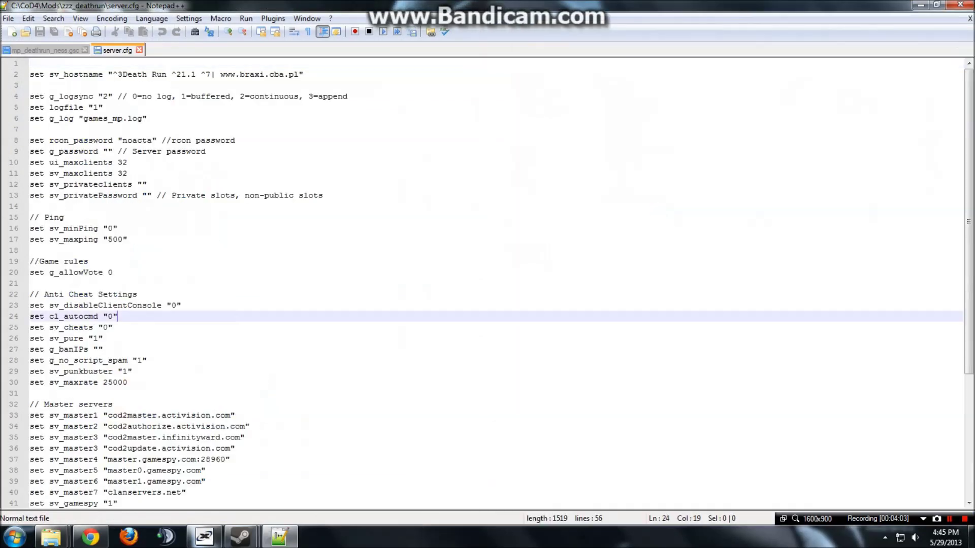
pyautogui.scroll(-5, 657, 316)
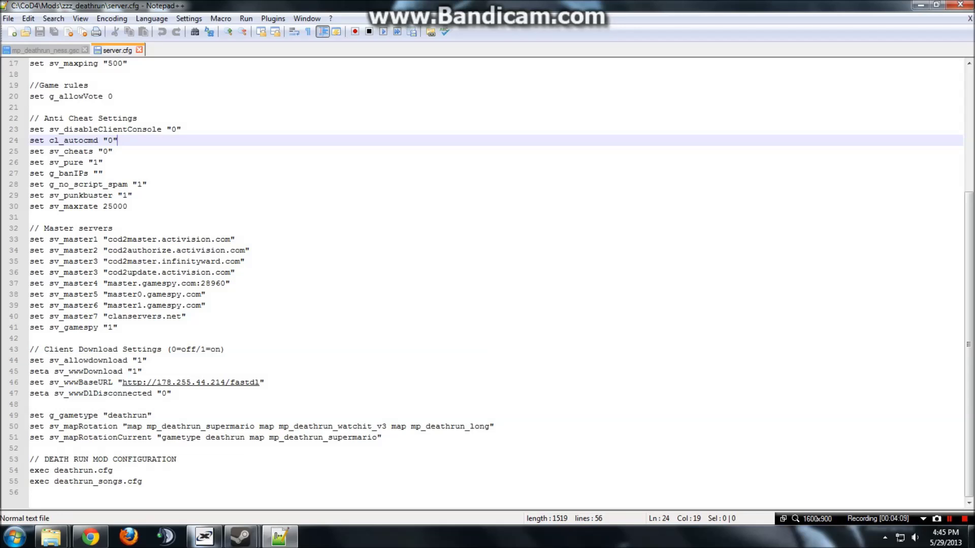
pyautogui.moveTo(128, 427); pyautogui.dragTo(490, 427)
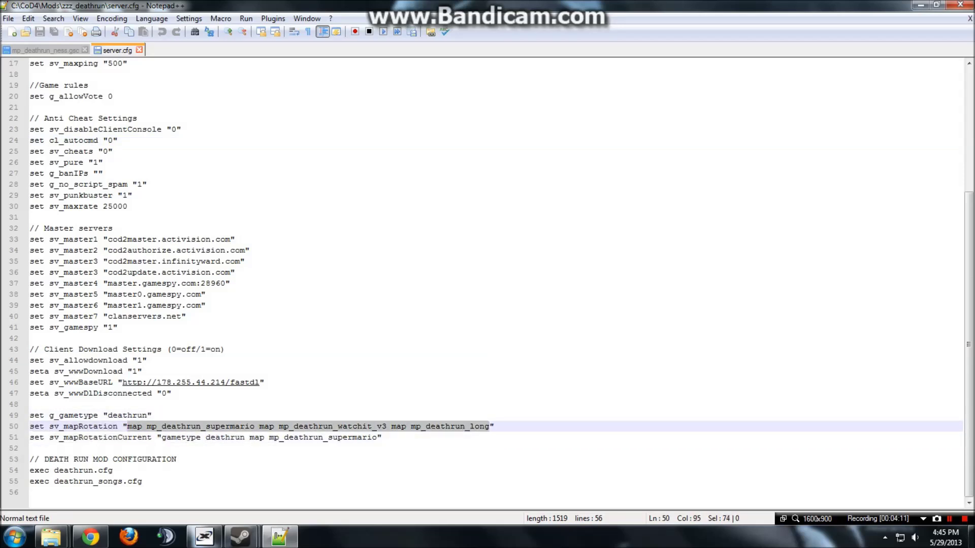
pyautogui.press('Delete')
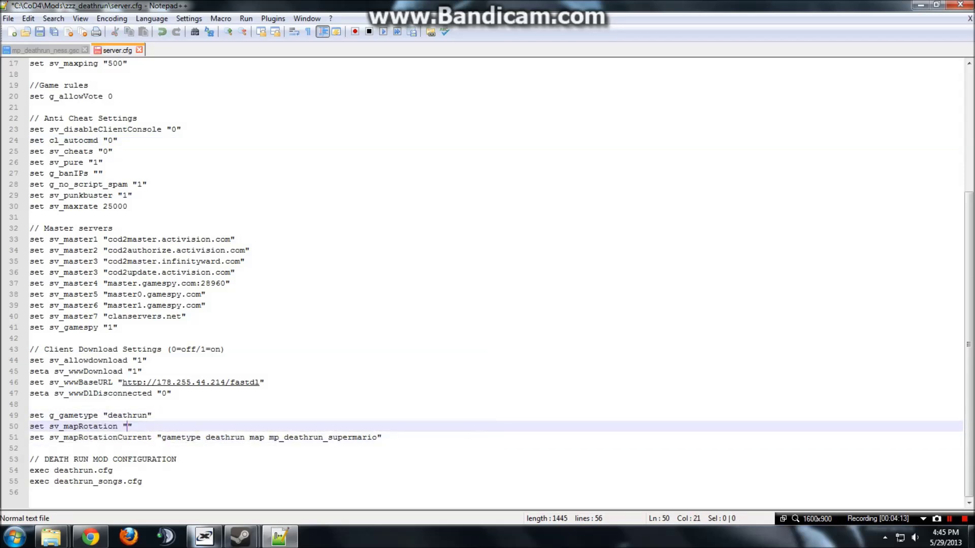
# Snap Explorer to the right half and browse to C:\CoD4\usermaps, selecting the mp_deathrun_arbase folder.
pyautogui.moveTo(51, 537)
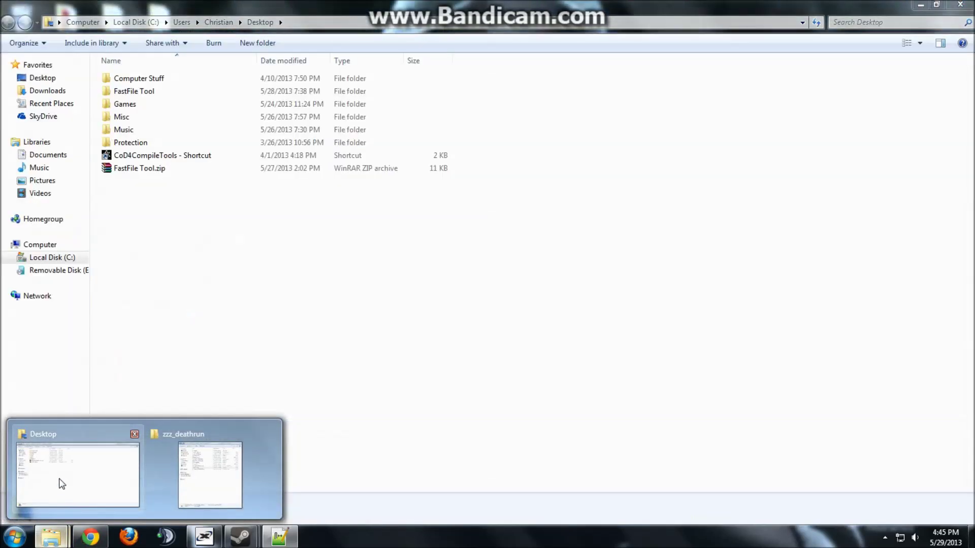
pyautogui.click(62, 484)
pyautogui.moveTo(457, 6); pyautogui.dragTo(970, 296)
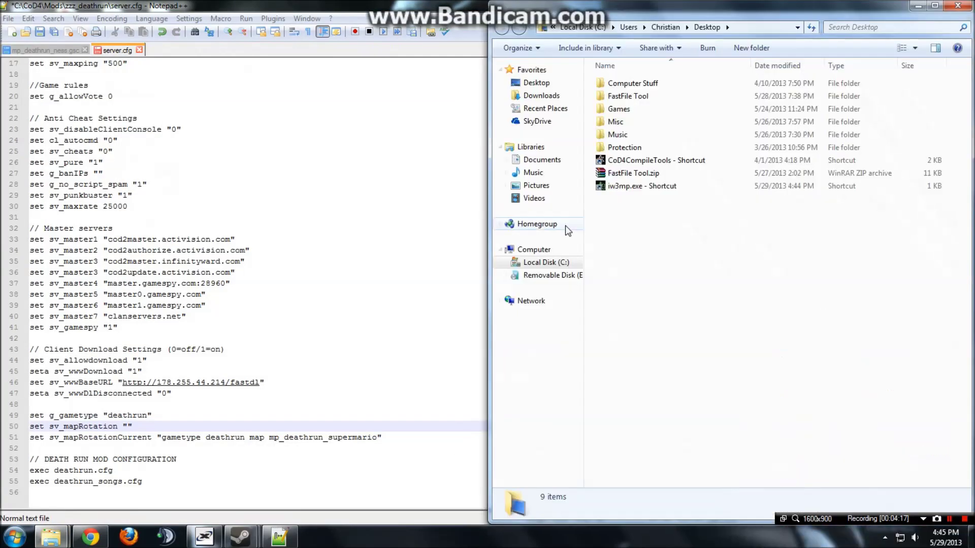
pyautogui.click(542, 262)
pyautogui.doubleClick(664, 103)
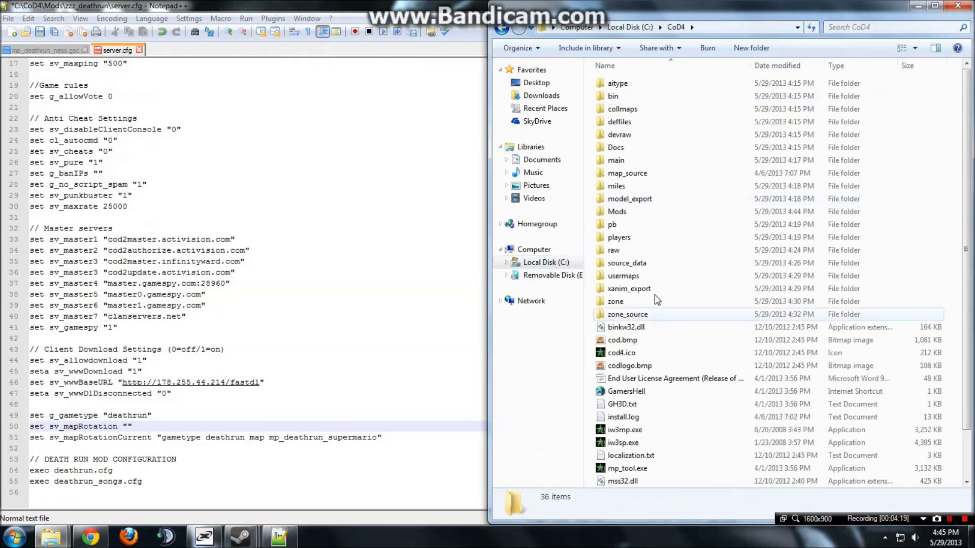
pyautogui.doubleClick(653, 277)
pyautogui.click(665, 315)
pyautogui.scroll(-5, 667, 315)
pyautogui.scroll(5, 667, 315)
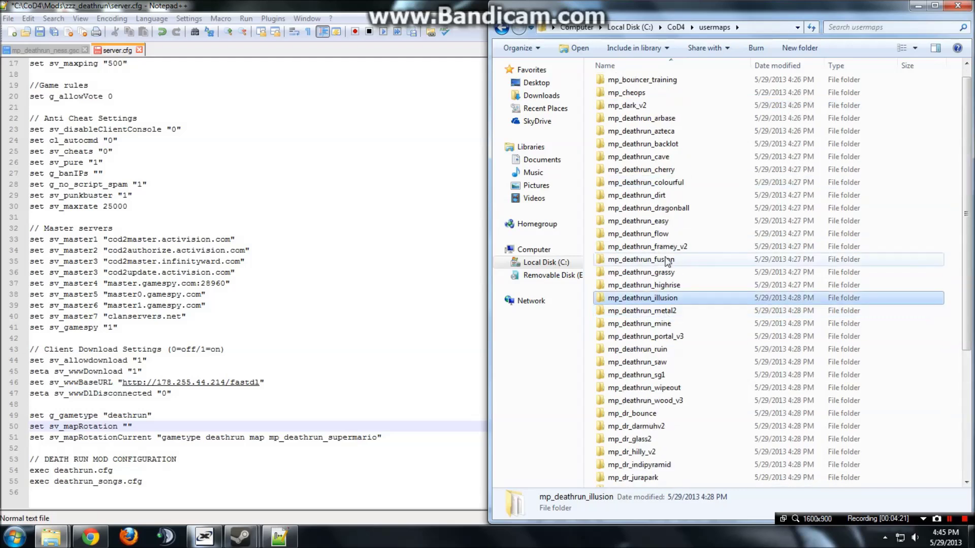
pyautogui.click(683, 119)
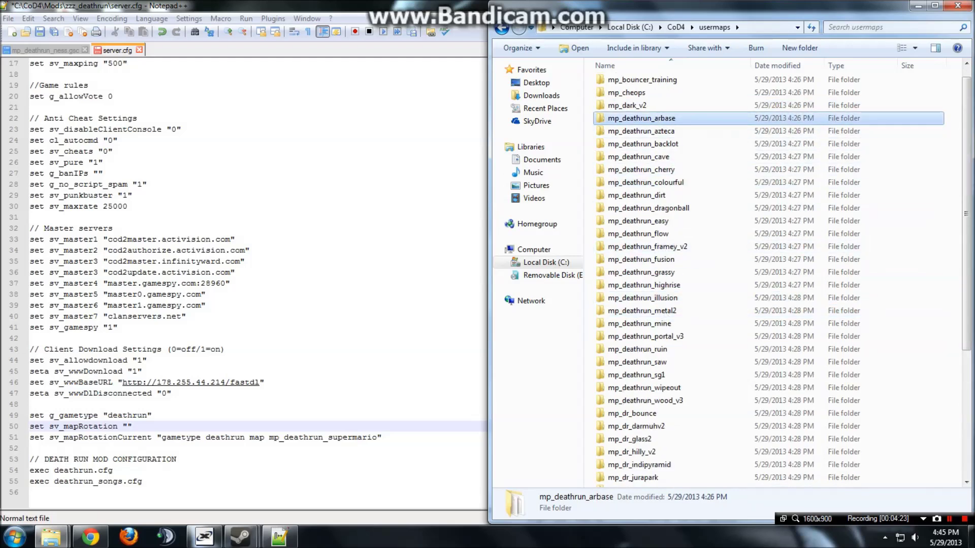
pyautogui.click(127, 427)
# Type the rotation 'map mp_deathrun_arbase', azteca, backlot and cave on line 50 and save.
pyautogui.write('ma')
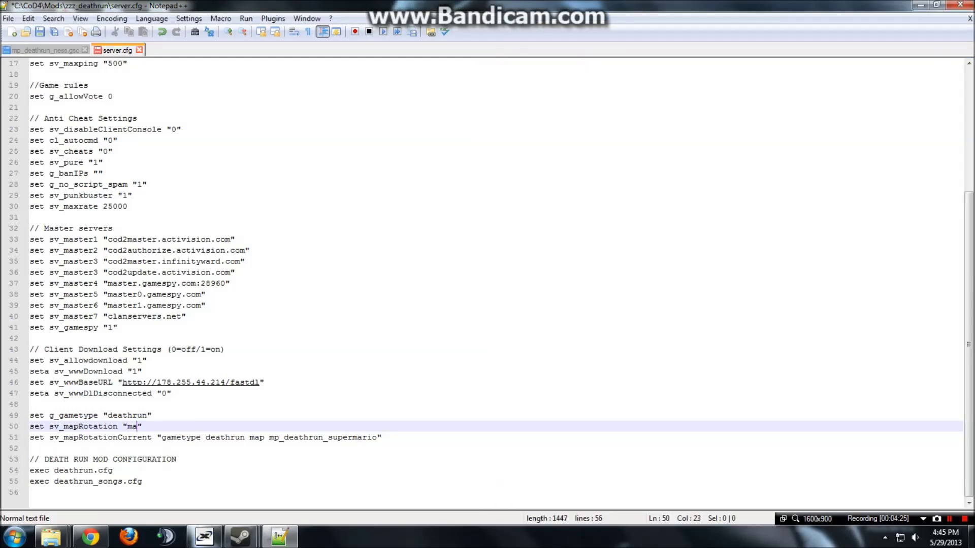
pyautogui.write('p mp_deathr')
pyautogui.press('BackSpace')
pyautogui.press('BackSpace')
pyautogui.press('BackSpace')
pyautogui.press('BackSpace')
pyautogui.press('BackSpace')
pyautogui.write('eathrun_arbase map mp_death')
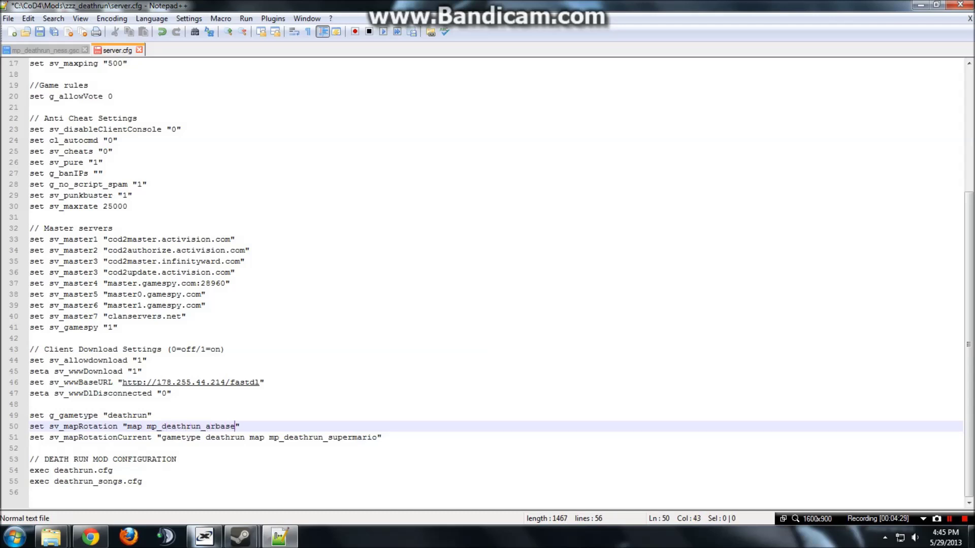
pyautogui.write('run_')
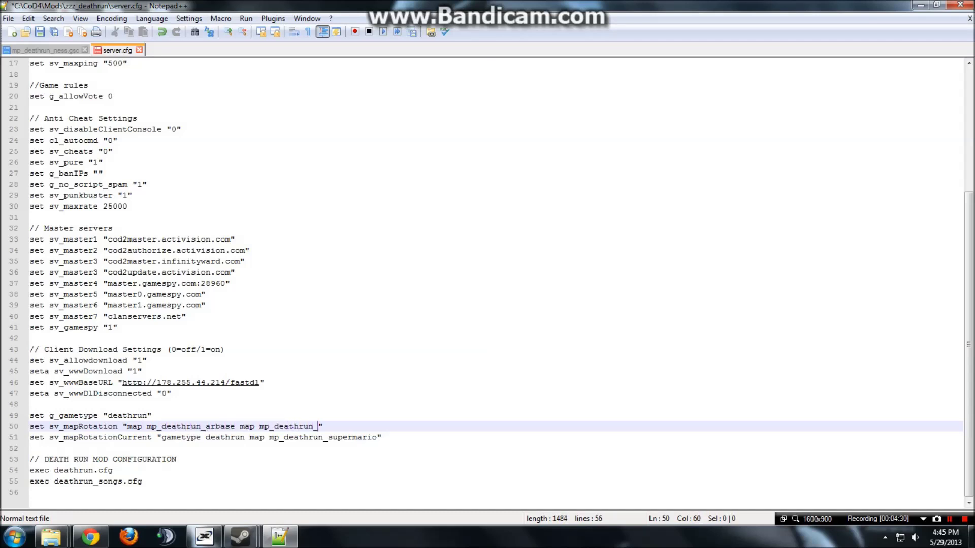
pyautogui.write('Azt')
pyautogui.press('BackSpace')
pyautogui.press('BackSpace')
pyautogui.press('BackSpace')
pyautogui.write('azteca map mp_deathrun_')
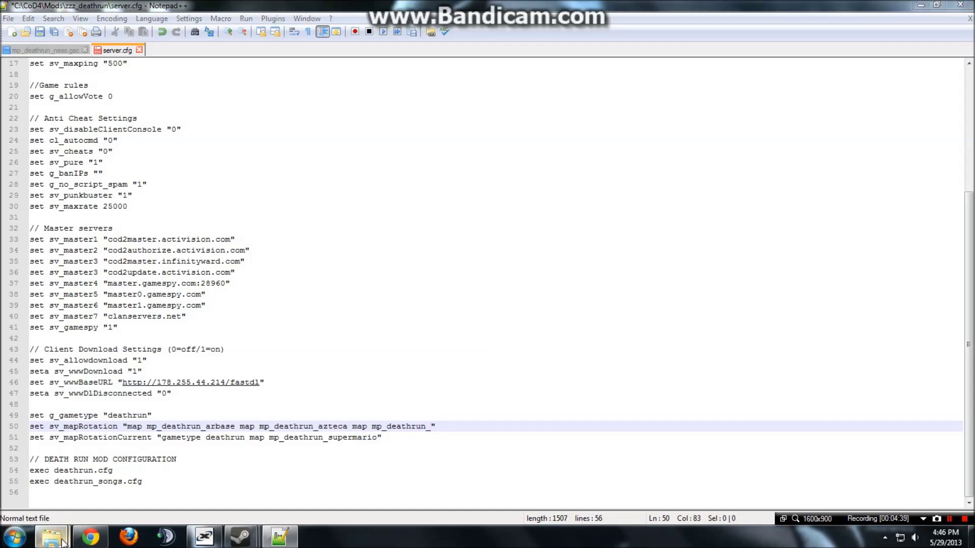
pyautogui.moveTo(50, 537)
pyautogui.click(89, 476)
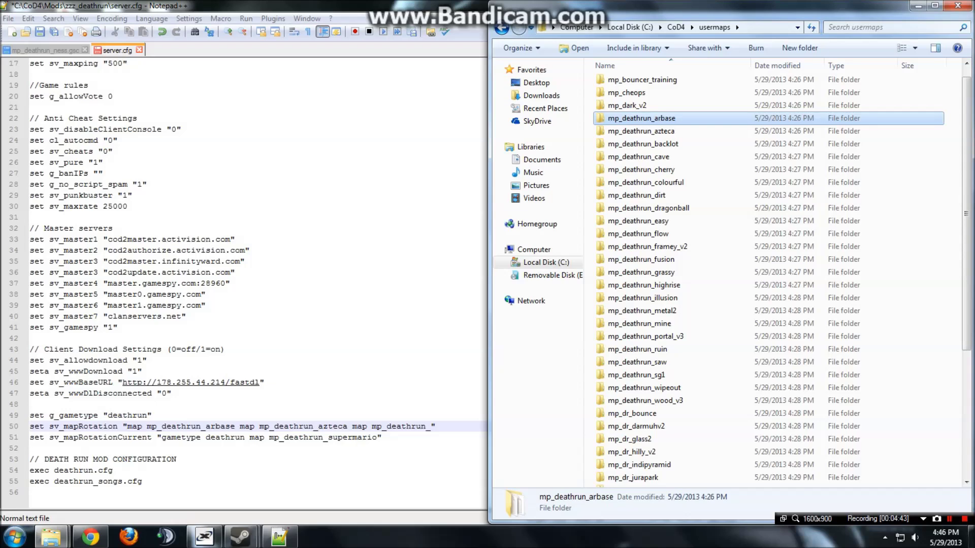
pyautogui.hotkey('alt', 'Tab')
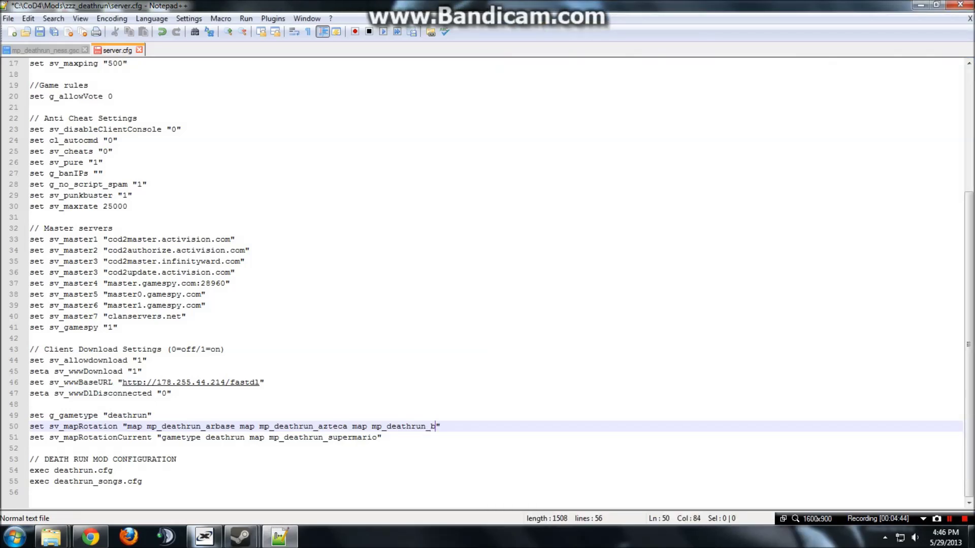
pyautogui.write('klot map mp_deathrun_ca')
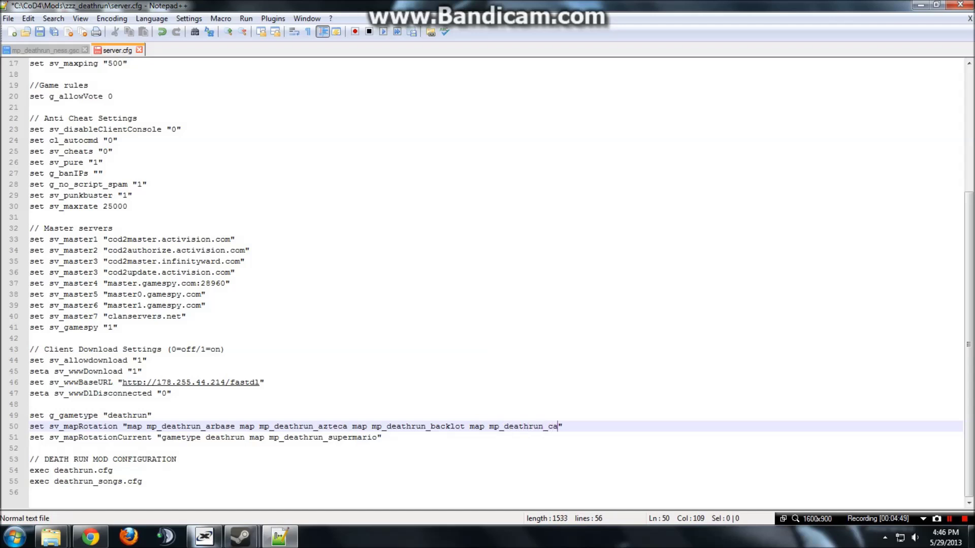
pyautogui.write('ve')
pyautogui.click(41, 31)
# On line 51, replace mp_deathrun_supermario with mp_deathrun_arbase and save server.cfg.
pyautogui.click(377, 437)
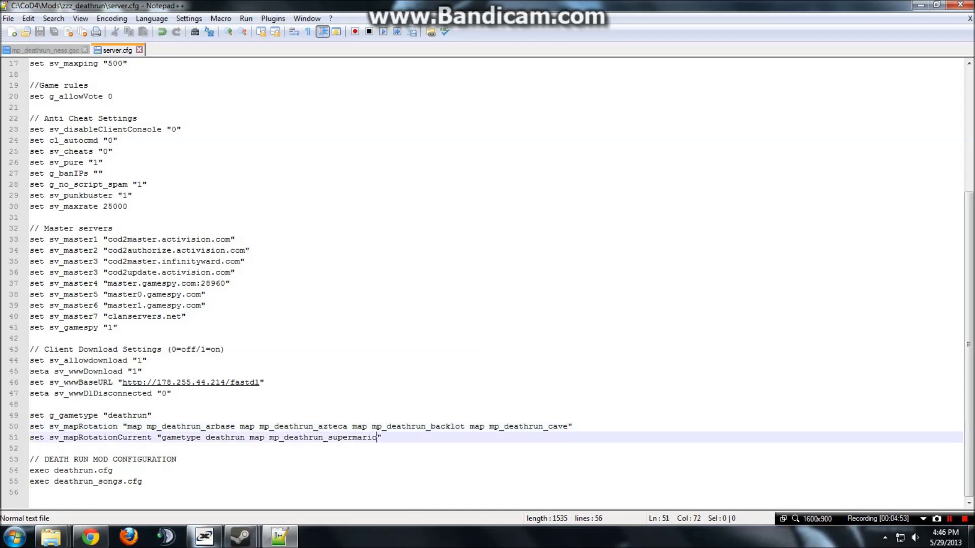
pyautogui.press('BackSpace')
pyautogui.press('BackSpace')
pyautogui.press('BackSpace')
pyautogui.press('BackSpace')
pyautogui.press('BackSpace')
pyautogui.press('BackSpace')
pyautogui.press('BackSpace')
pyautogui.press('BackSpace')
pyautogui.press('BackSpace')
pyautogui.press('BackSpace')
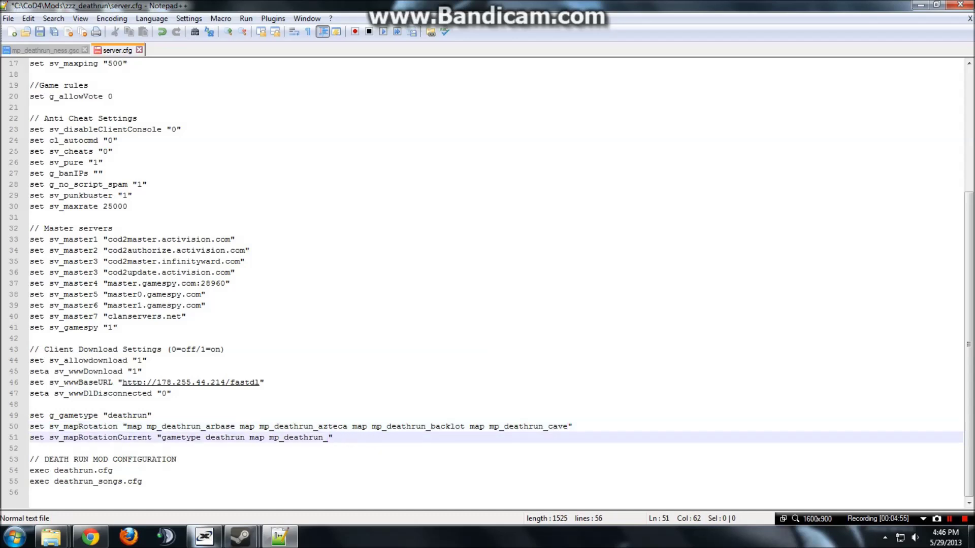
pyautogui.write('arbase')
pyautogui.click(39, 32)
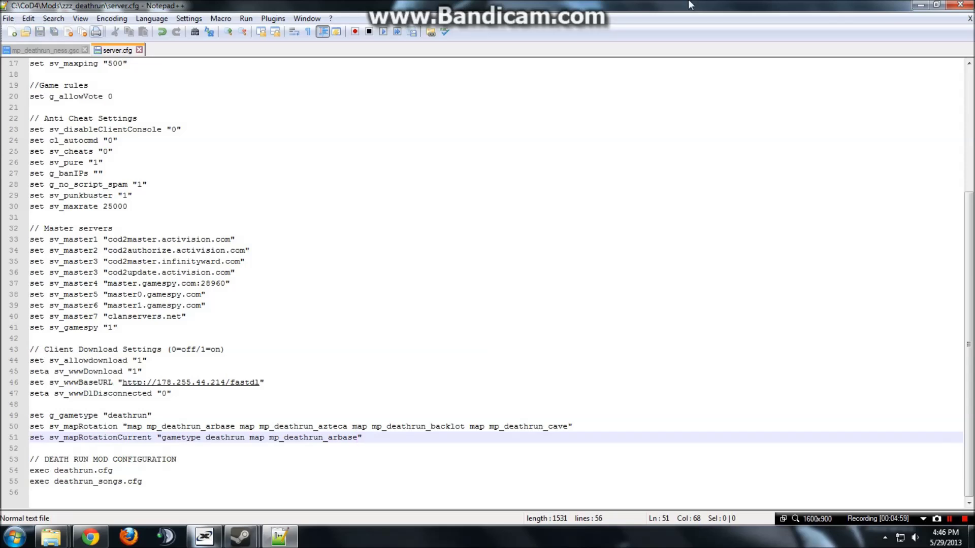
# Run runDedicatedServer.bat from CoD4\Mods\zzz_deathrun, then open server.cfg to check it.
pyautogui.click(920, 5)
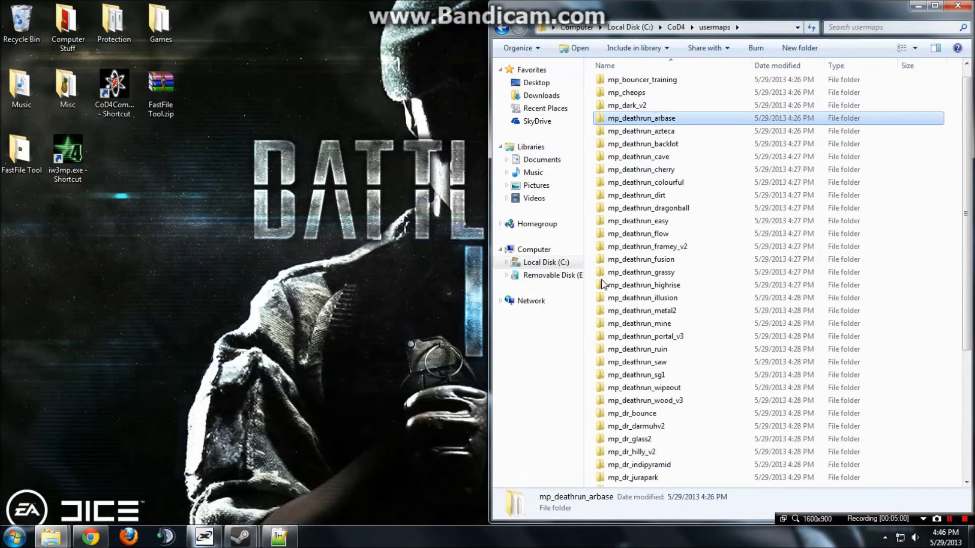
pyautogui.click(676, 29)
pyautogui.doubleClick(631, 208)
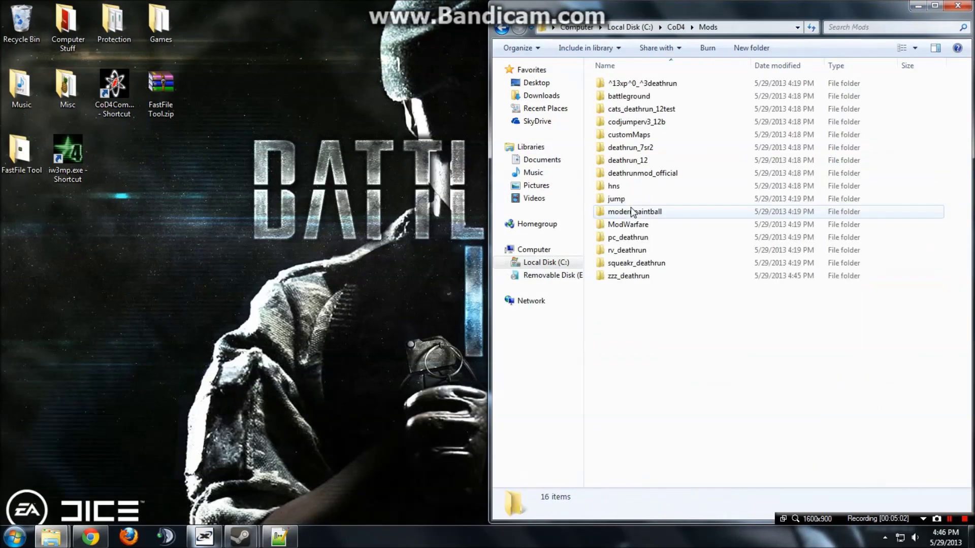
pyautogui.doubleClick(643, 276)
pyautogui.doubleClick(643, 199)
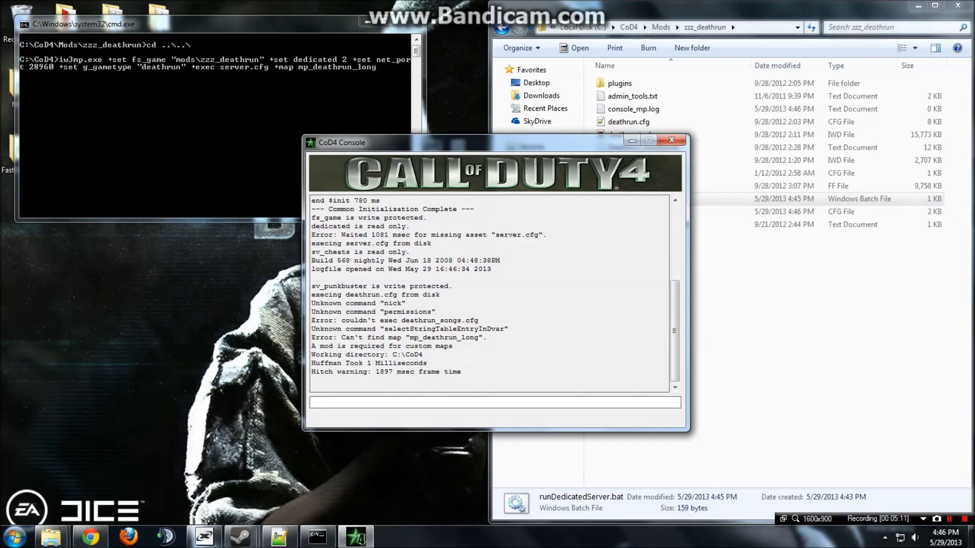
pyautogui.click(805, 283)
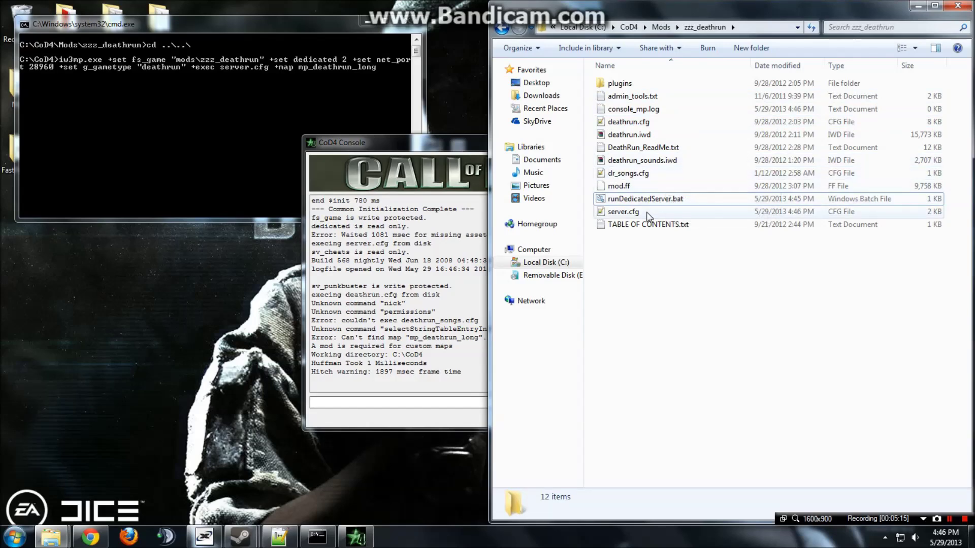
pyautogui.doubleClick(623, 211)
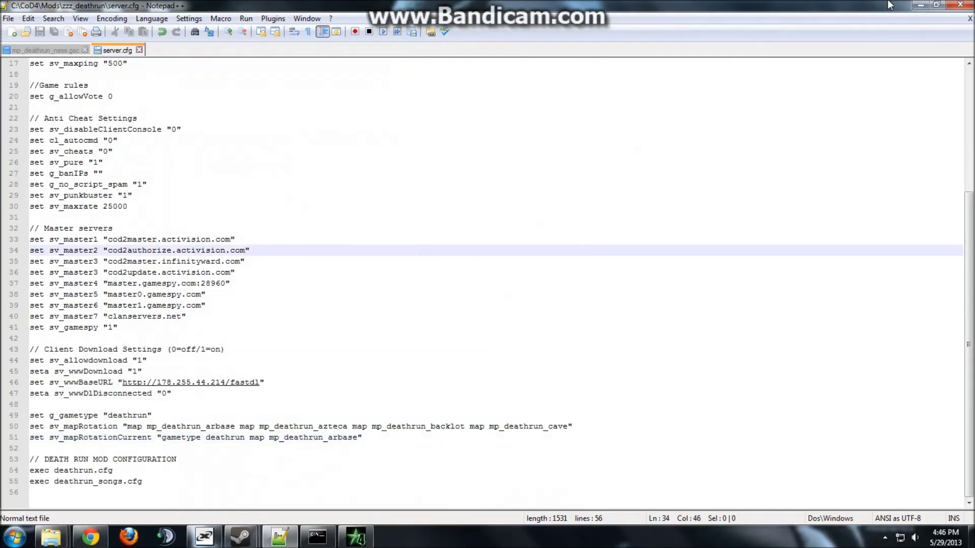
pyautogui.click(920, 5)
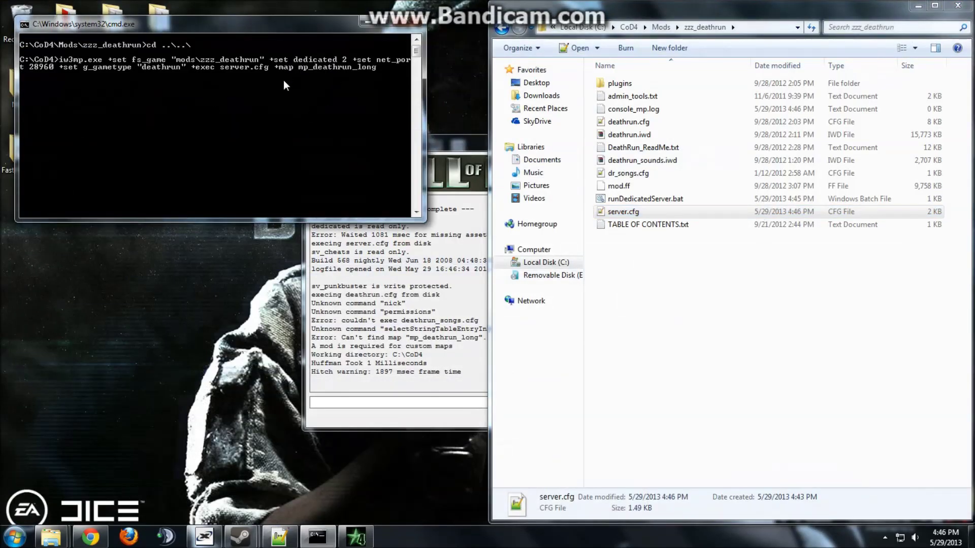
# Edit runDedicatedServer.bat so it ends with +map rotate instead of mp_deathrun_long, and save it.
pyautogui.rightClick(653, 200)
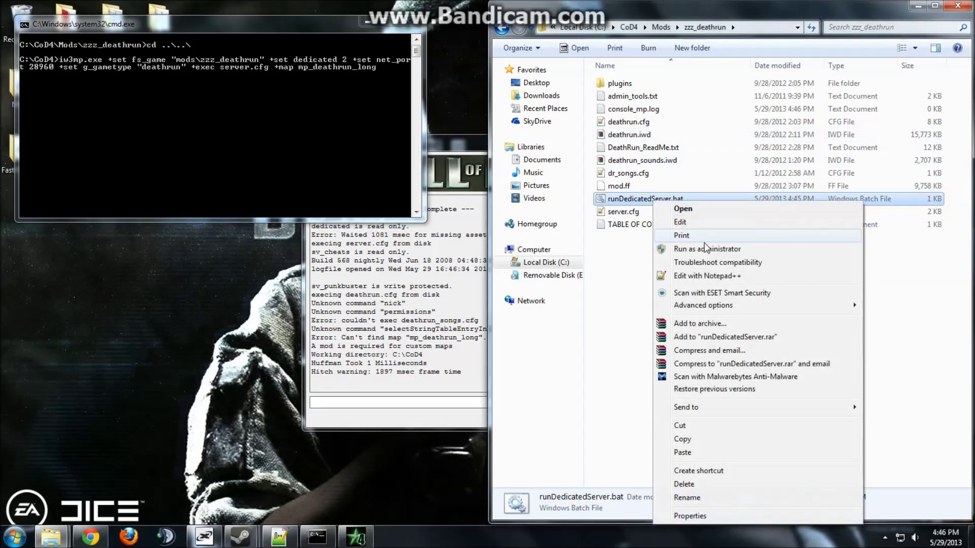
pyautogui.click(707, 224)
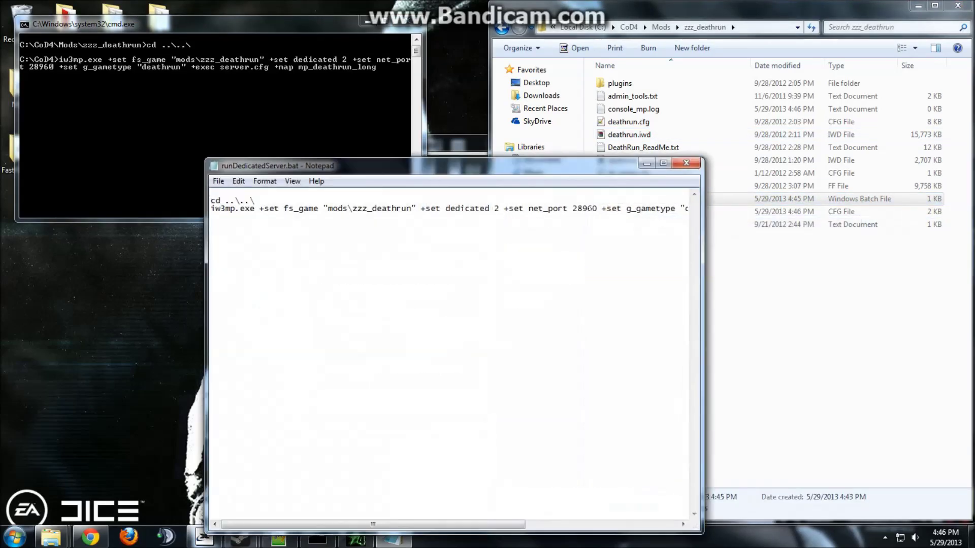
pyautogui.moveTo(584, 208); pyautogui.dragTo(696, 209)
pyautogui.click(606, 208)
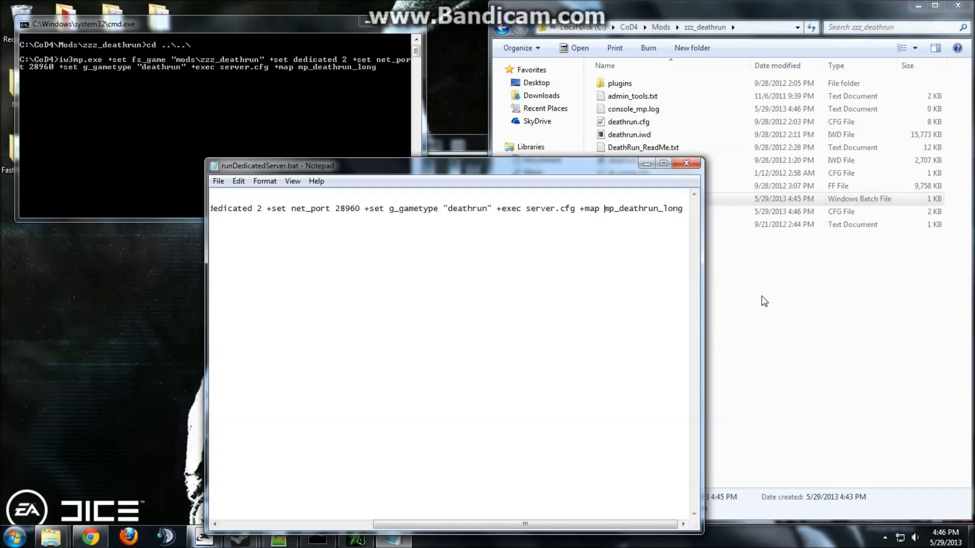
pyautogui.press('Delete')
pyautogui.press('Delete')
pyautogui.press('Delete')
pyautogui.press('Delete')
pyautogui.press('Delete')
pyautogui.press('Delete')
pyautogui.press('Delete')
pyautogui.press('Delete')
pyautogui.press('Delete')
pyautogui.press('Delete')
pyautogui.press('Delete')
pyautogui.press('Delete')
pyautogui.press('Delete')
pyautogui.press('Delete')
pyautogui.press('Delete')
pyautogui.click(239, 181)
pyautogui.moveTo(215, 182)
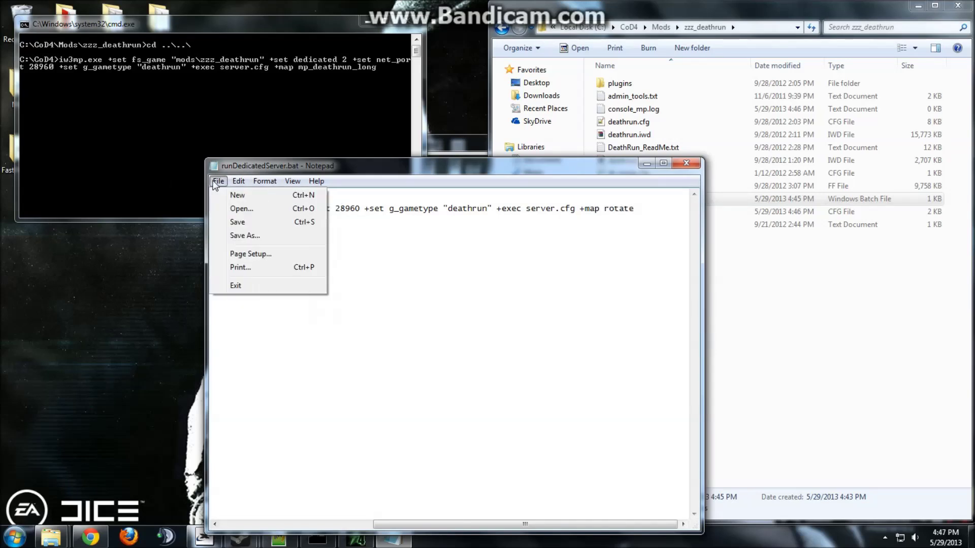
pyautogui.click(236, 222)
pyautogui.click(219, 181)
pyautogui.click(235, 223)
pyautogui.click(680, 165)
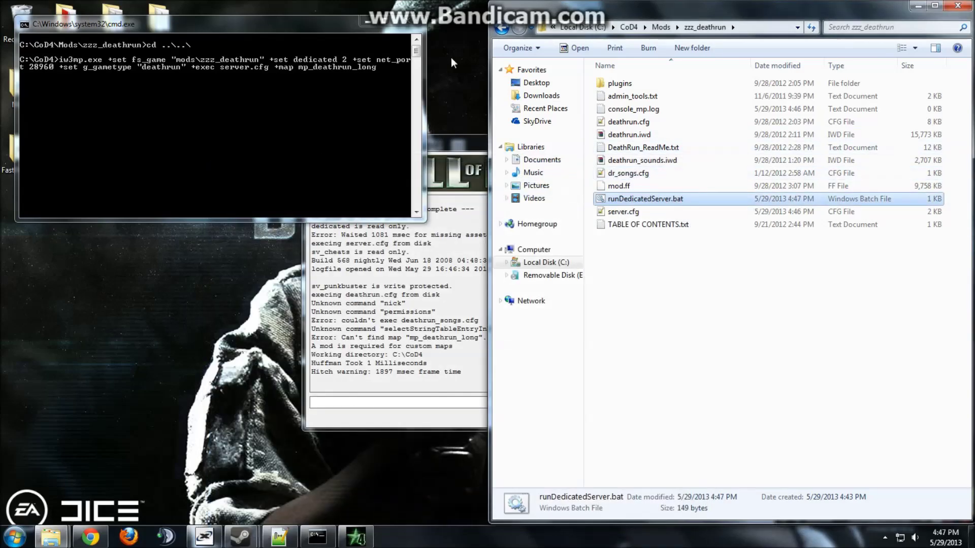
# Close the old command prompt and server console, then relaunch the dedicated server batch file.
pyautogui.click(415, 25)
pyautogui.click(440, 148)
pyautogui.click(671, 141)
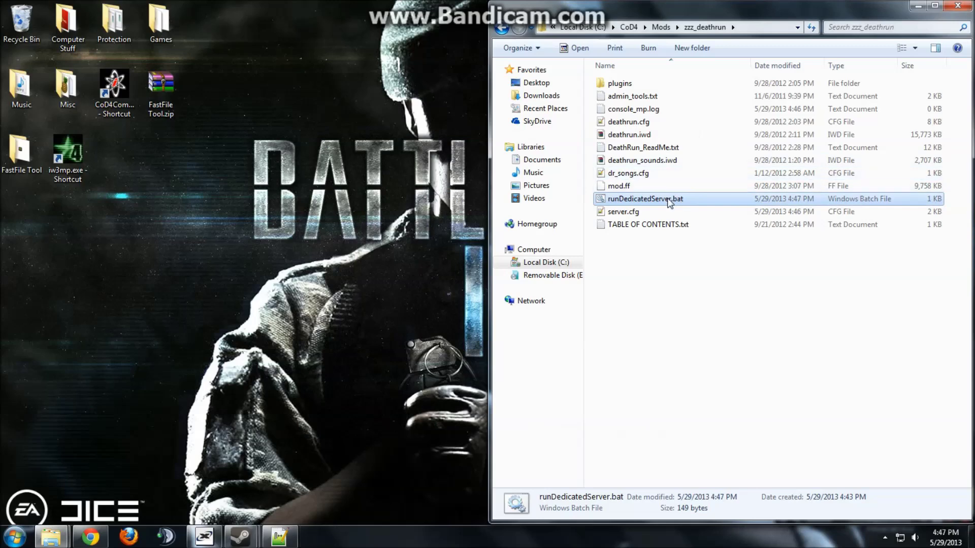
pyautogui.doubleClick(642, 198)
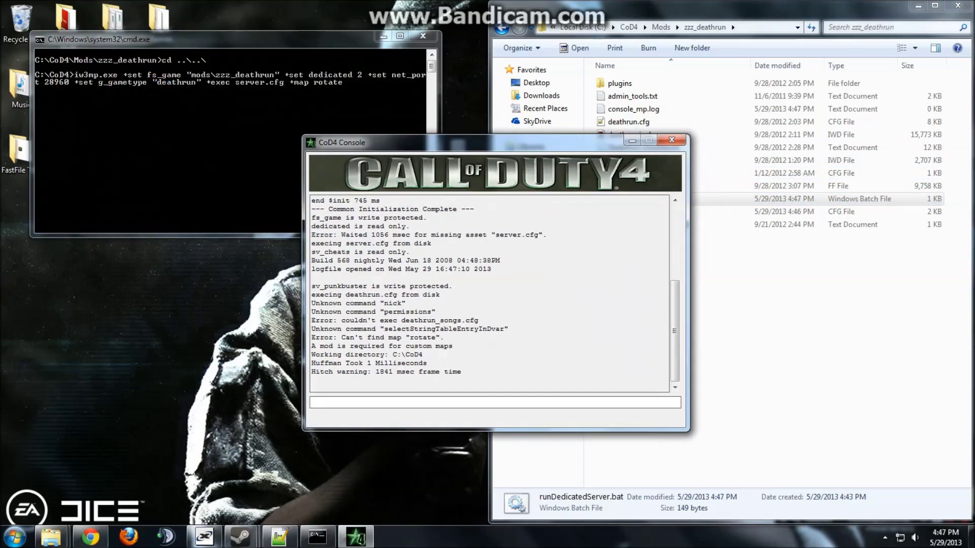
# Change '+map rotate' to '+map_rotate' in runDedicatedServer.bat and close Notepad.
pyautogui.click(671, 141)
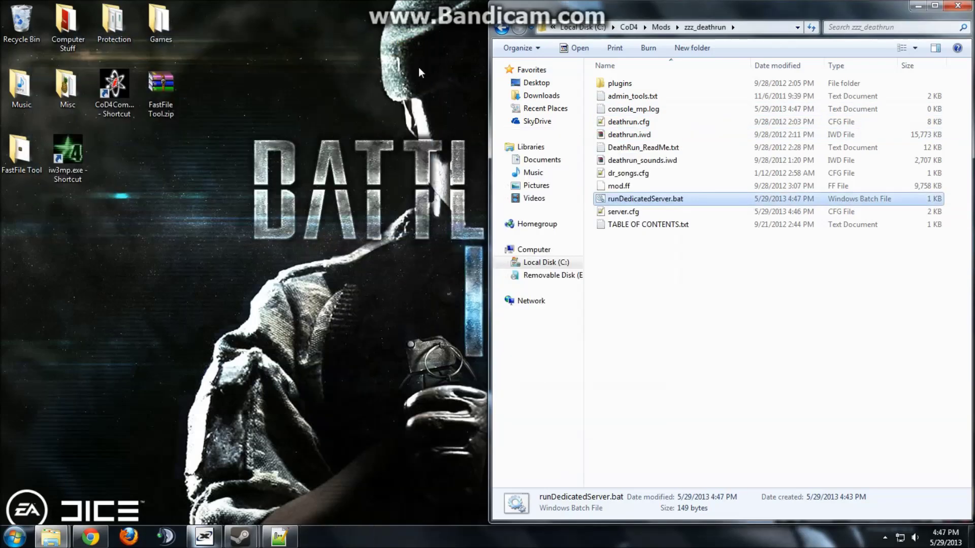
pyautogui.rightClick(632, 200)
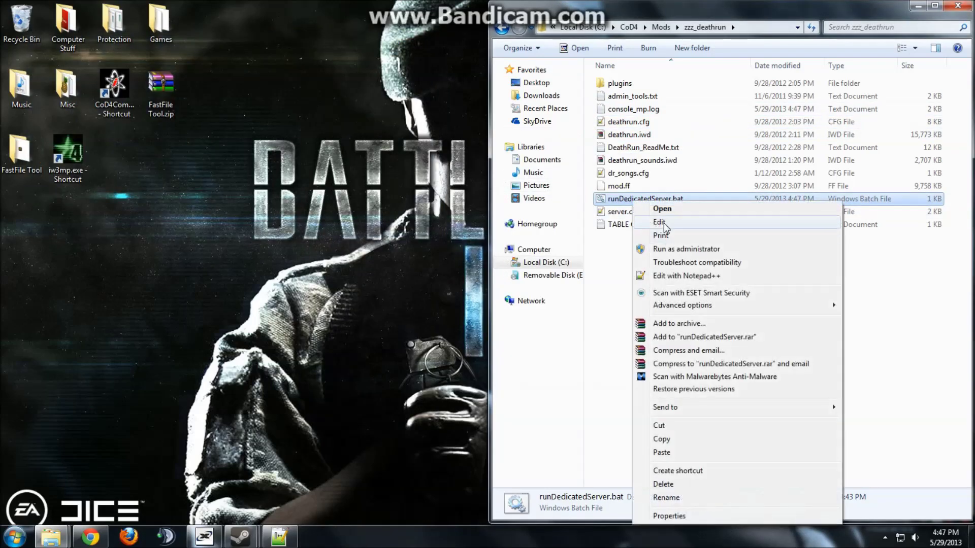
pyautogui.click(655, 222)
pyautogui.moveTo(597, 211); pyautogui.dragTo(815, 223)
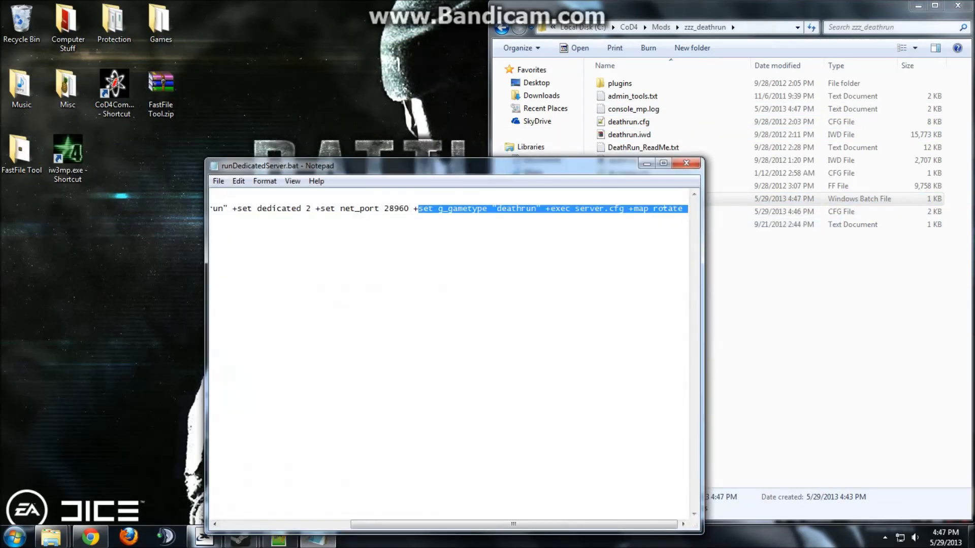
pyautogui.click(656, 209)
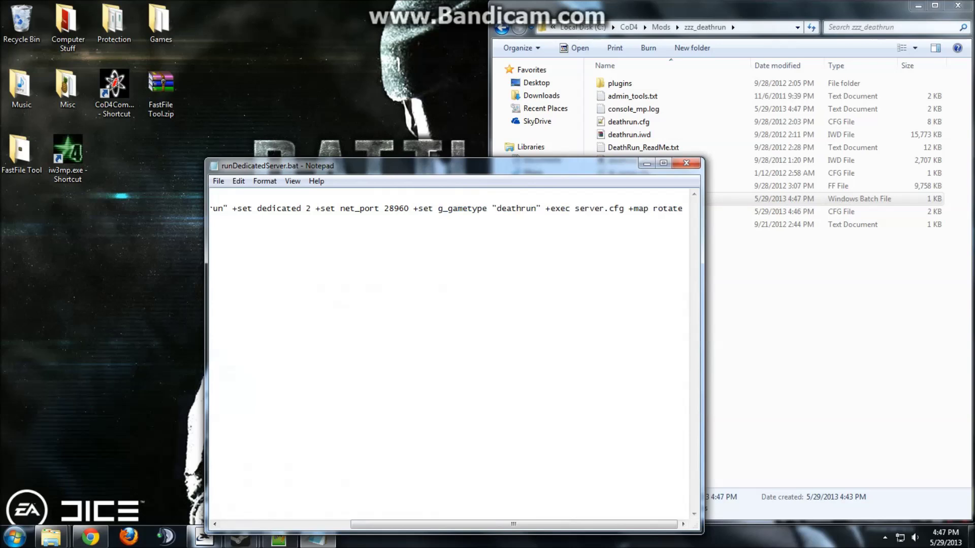
pyautogui.press('BackSpace')
pyautogui.write('_')
pyautogui.click(686, 162)
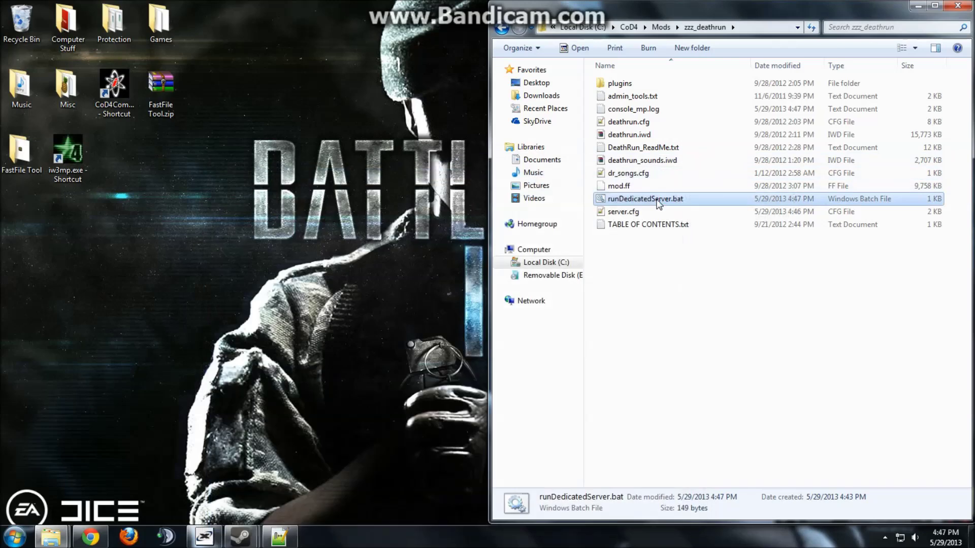
# Relaunch the server so it loads mp_deathrun_arbase, then close the console and Explorer.
pyautogui.doubleClick(633, 199)
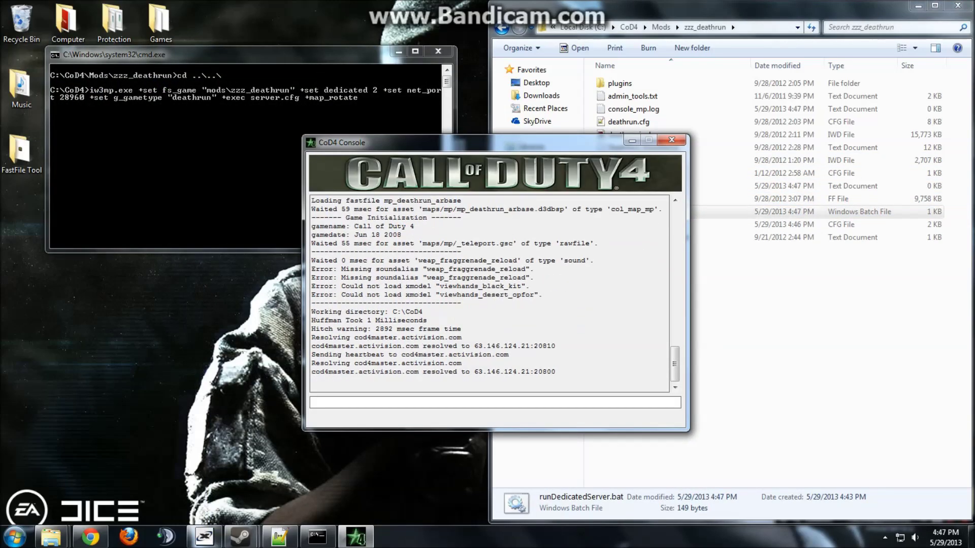
pyautogui.scroll(10, 420, 295)
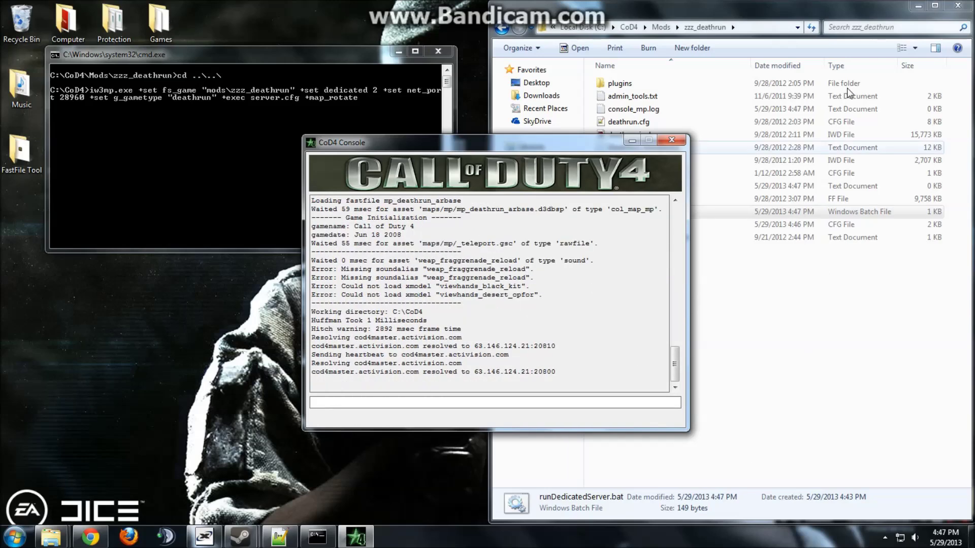
pyautogui.click(928, 13)
pyautogui.press('Down')
pyautogui.click(685, 141)
pyautogui.click(683, 140)
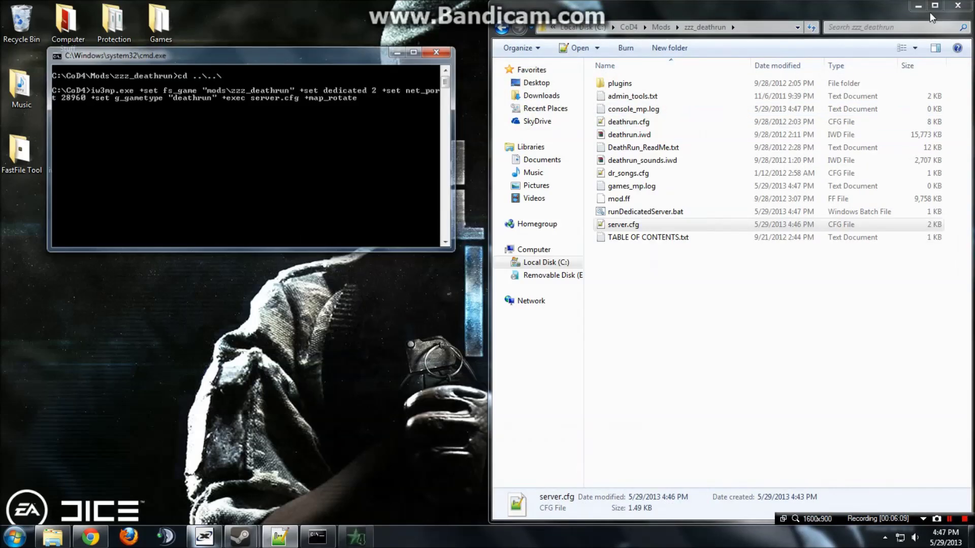
pyautogui.click(957, 6)
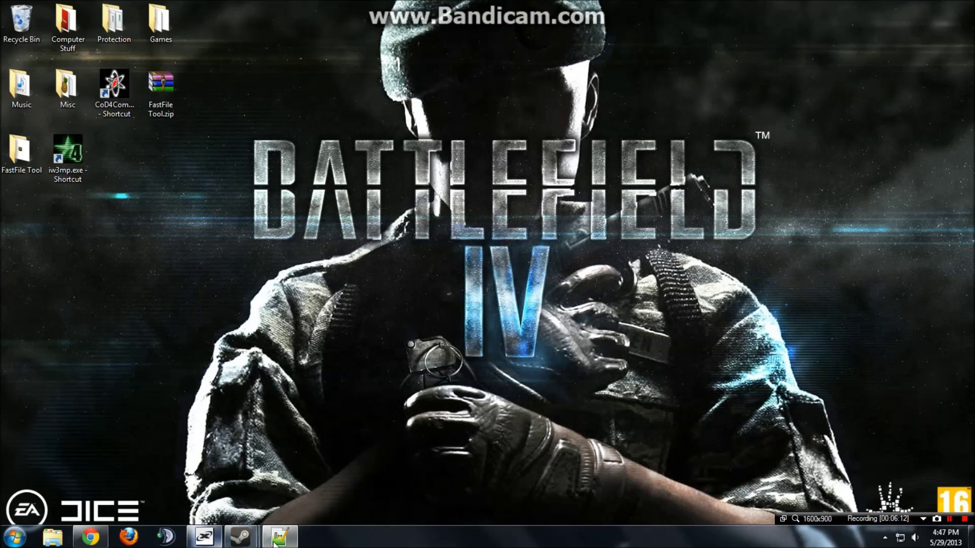
# Open Local Disk (C:) from Computer and snap the window to the right half.
pyautogui.moveTo(278, 541)
pyautogui.click(14, 538)
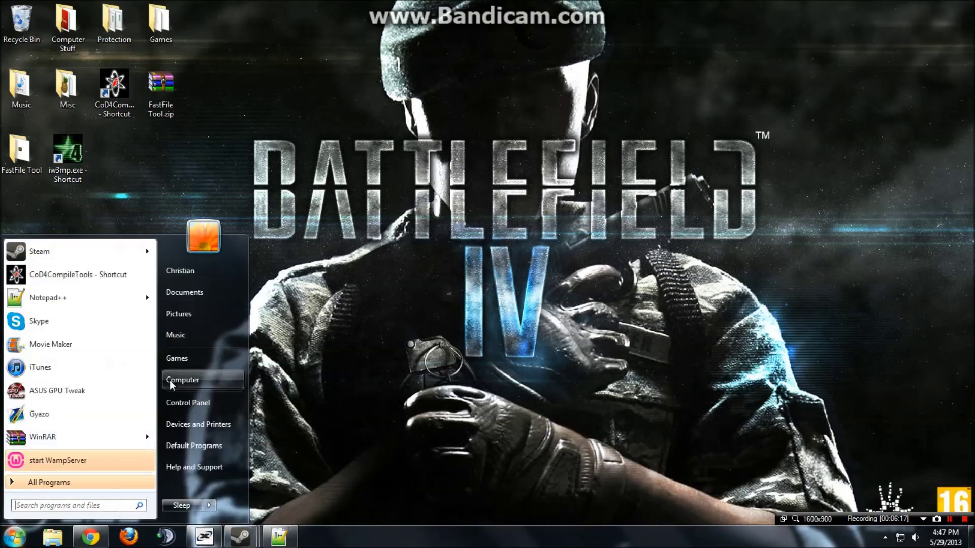
pyautogui.click(175, 379)
pyautogui.doubleClick(447, 131)
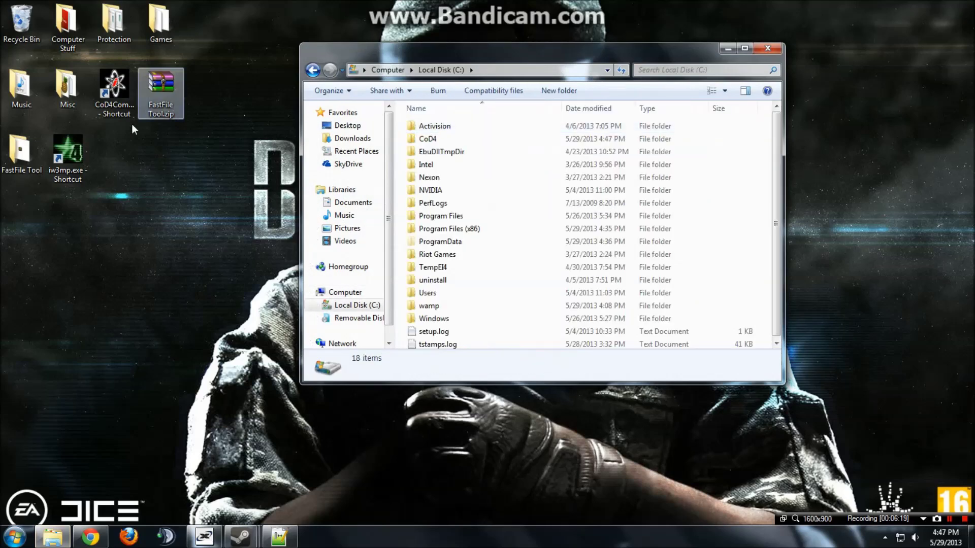
pyautogui.moveTo(508, 48); pyautogui.dragTo(974, 127)
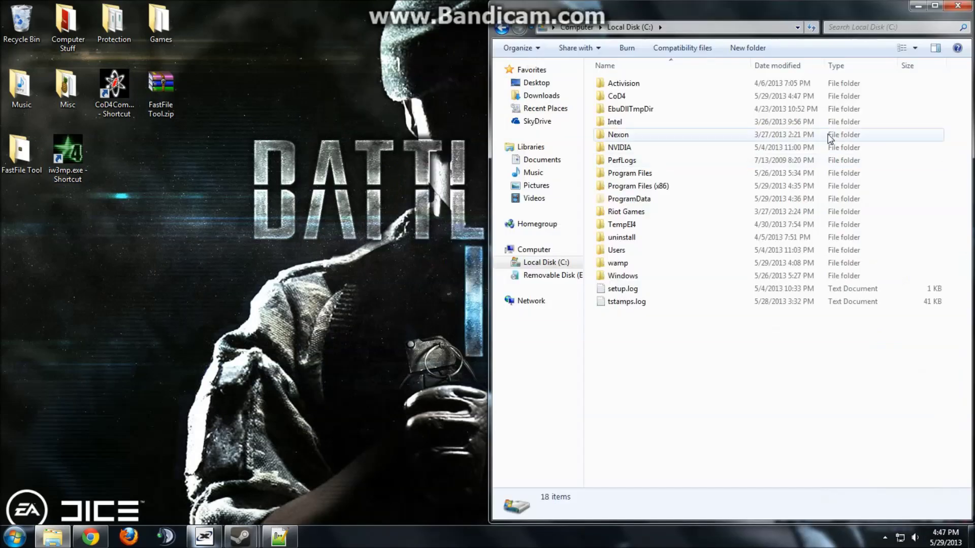
# Open CoD4\Mods\zzz_deathrun\runDedicatedServer.bat in Notepad and select its line-2 launch arguments.
pyautogui.doubleClick(669, 84)
pyautogui.press('BackSpace')
pyautogui.doubleClick(659, 97)
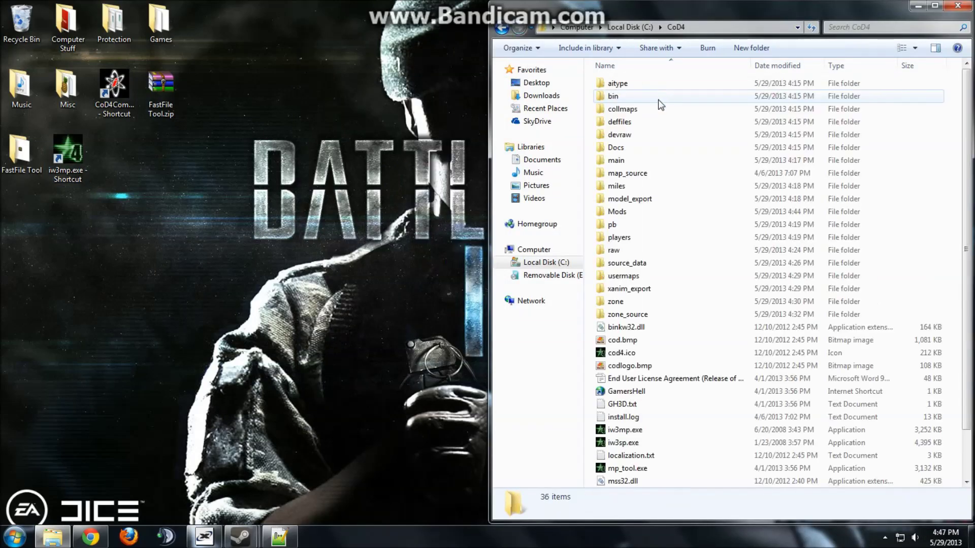
pyautogui.doubleClick(644, 224)
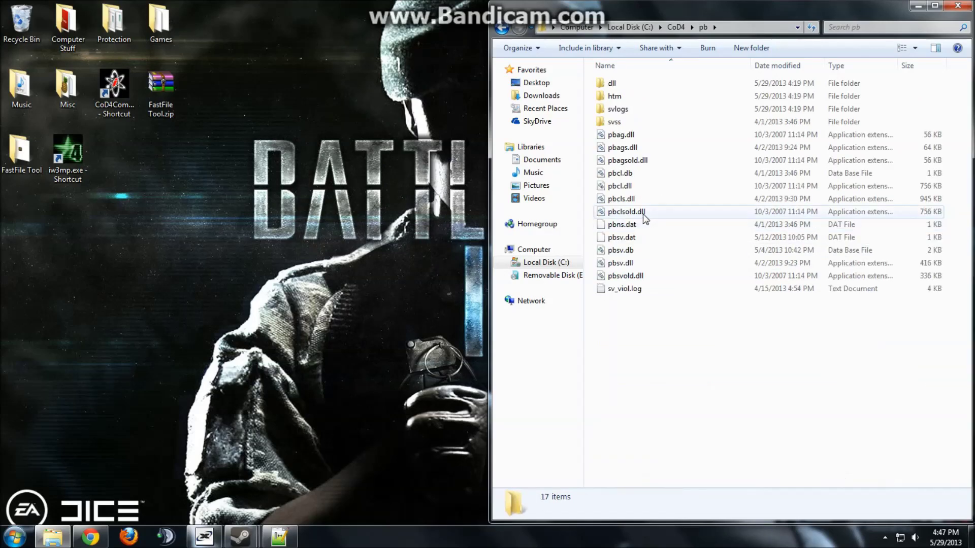
pyautogui.press('BackSpace')
pyautogui.doubleClick(639, 212)
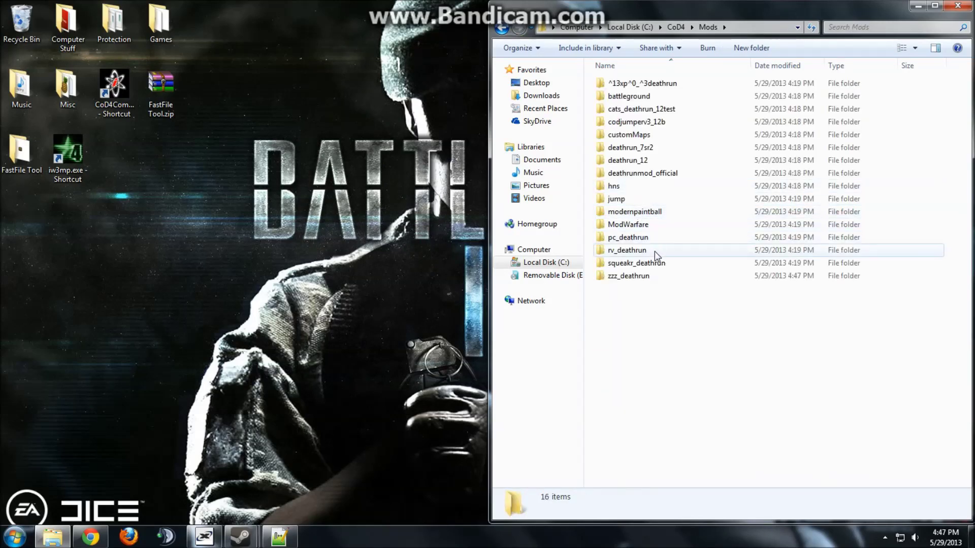
pyautogui.doubleClick(658, 277)
pyautogui.rightClick(659, 210)
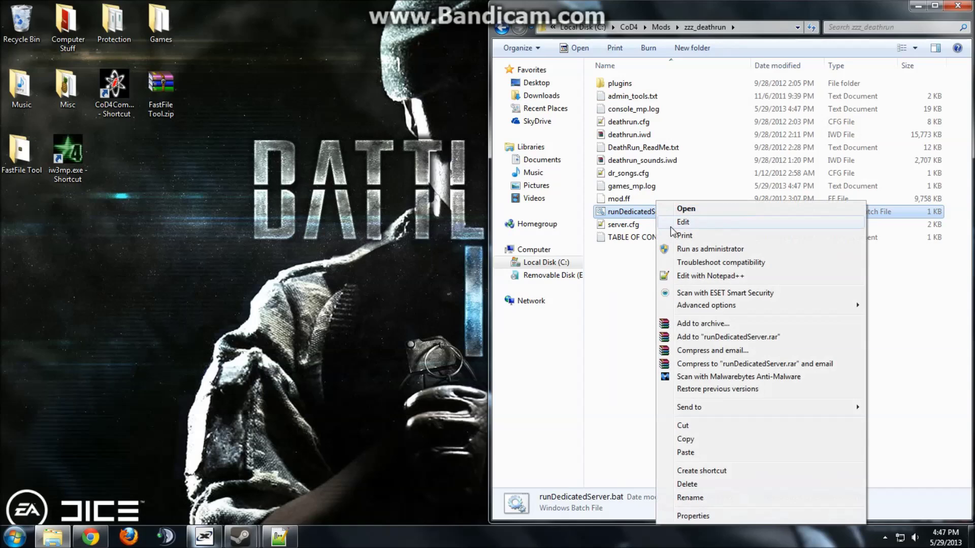
pyautogui.click(676, 223)
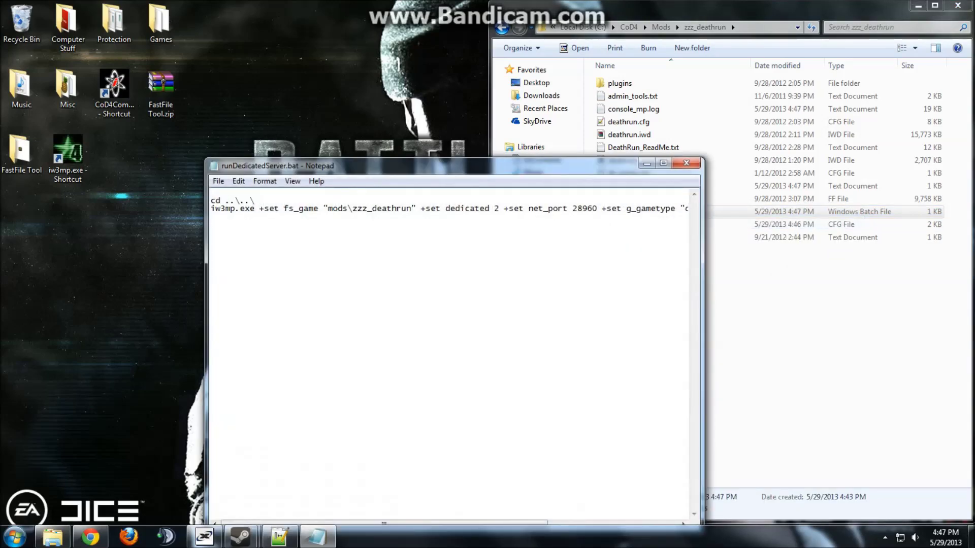
pyautogui.moveTo(260, 208); pyautogui.dragTo(689, 209)
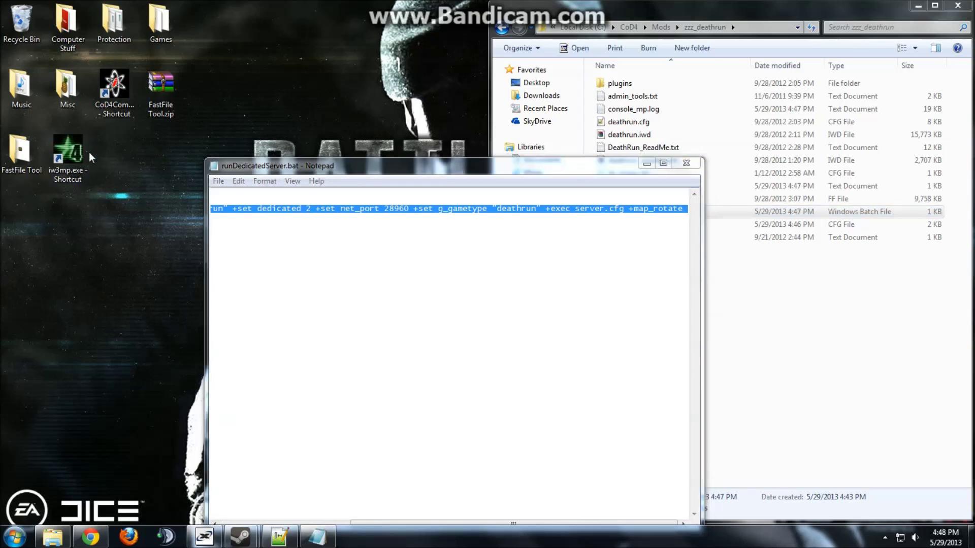
# Paste the deathrun server arguments after iw3mp.exe in the shortcut's Target field.
pyautogui.rightClick(69, 152)
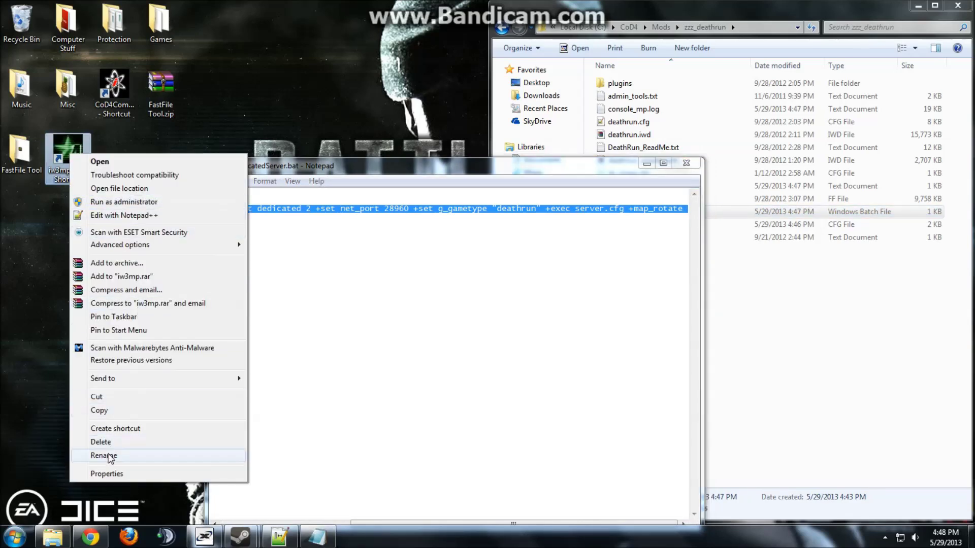
pyautogui.click(107, 474)
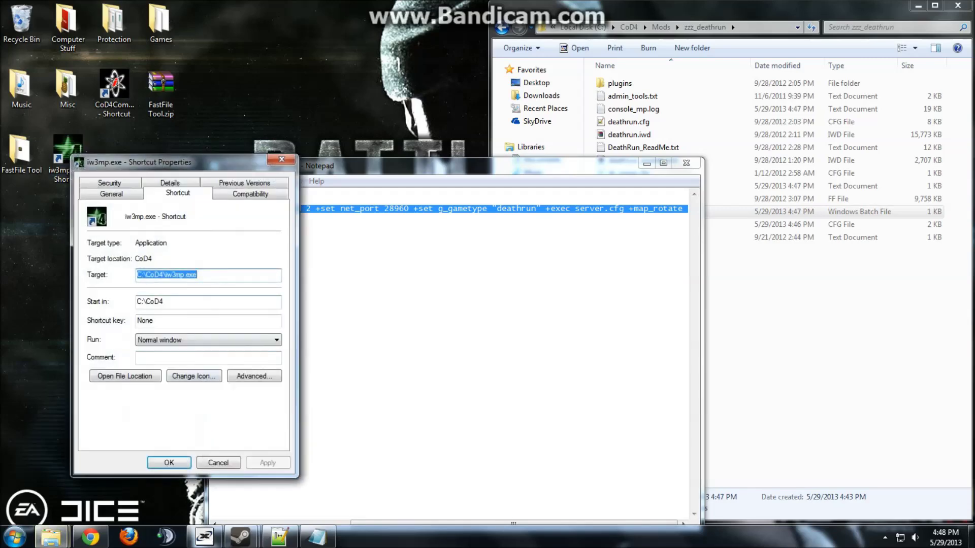
pyautogui.press('End')
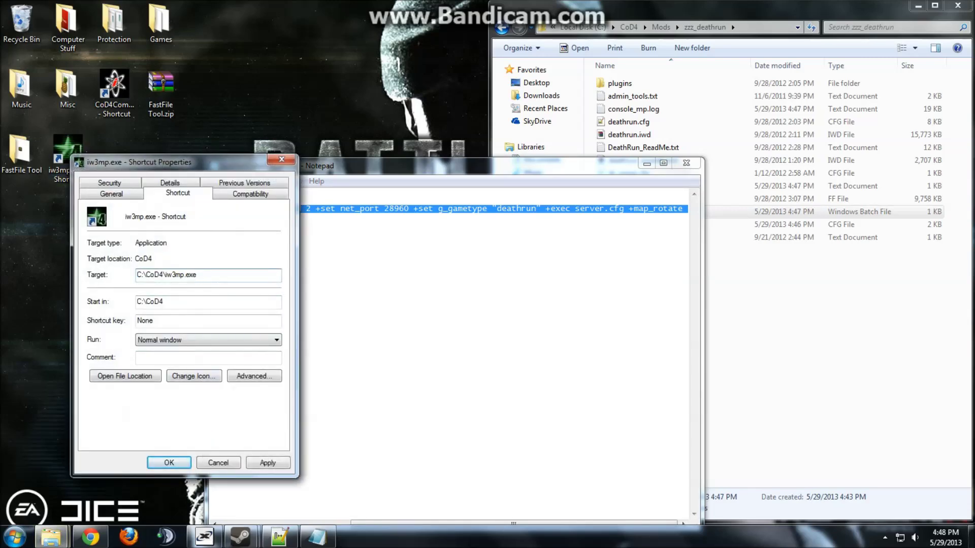
pyautogui.write('2 +set net_port 28960 +set g_gametype "deathrun" +exec server.cfg +map_rotate')
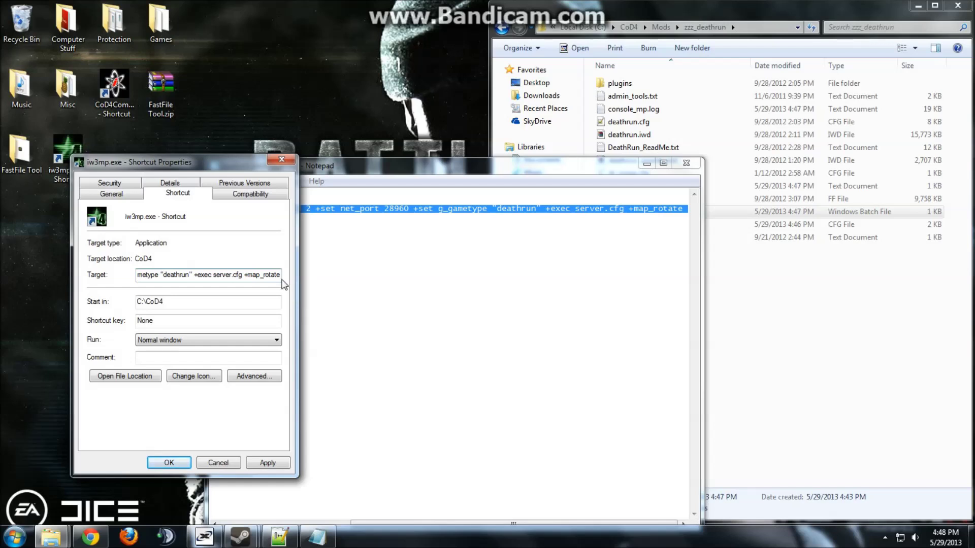
pyautogui.hotkey('ctrl', 'shift', 'Left')
pyautogui.hotkey('ctrl', 'shift', 'Left')
pyautogui.hotkey('ctrl', 'shift', 'Left')
pyautogui.hotkey('ctrl', 'shift', 'Left')
pyautogui.hotkey('ctrl', 'shift', 'Left')
pyautogui.hotkey('ctrl', 'shift', 'Left')
pyautogui.hotkey('ctrl', 'shift', 'Left')
pyautogui.hotkey('ctrl', 'shift', 'Left')
pyautogui.hotkey('ctrl', 'shift', 'Left')
pyautogui.hotkey('ctrl', 'shift', 'Left')
pyautogui.hotkey('ctrl', 'shift', 'Left')
pyautogui.hotkey('ctrl', 'shift', 'Left')
pyautogui.press('Left')
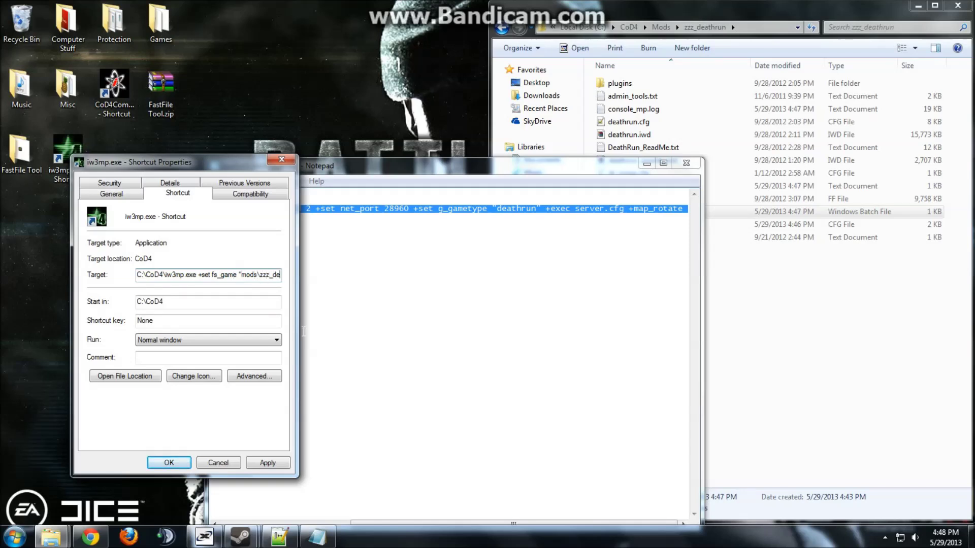
# Check the target's net_port 28960, deathrun gametype and +map_rotate, apply it, and close Notepad.
pyautogui.press('Right')
pyautogui.press('Right')
pyautogui.press('Right')
pyautogui.press('Right')
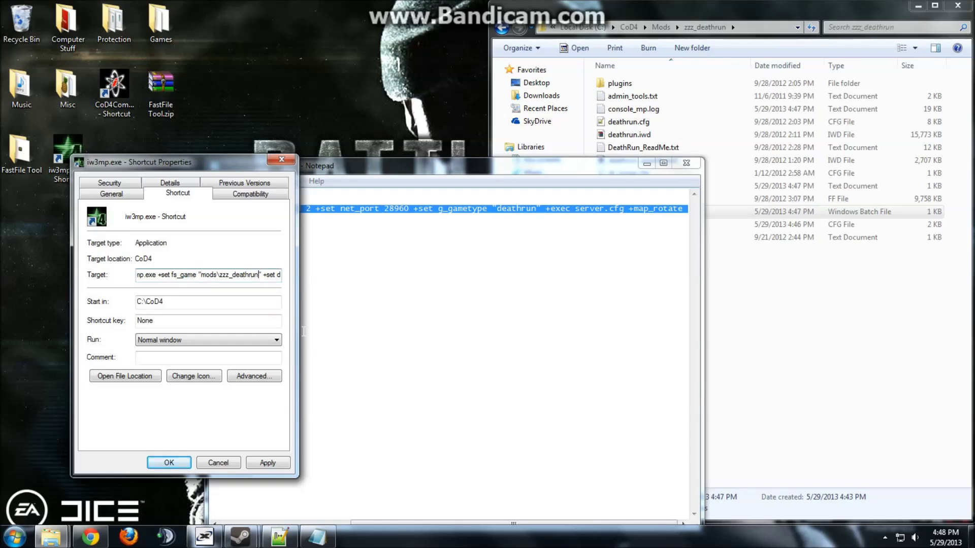
pyautogui.press('Right')
pyautogui.press('Right')
pyautogui.press('Right')
pyautogui.press('Right')
pyautogui.press('Right')
pyautogui.press('Right')
pyautogui.press('Right')
pyautogui.press('Right')
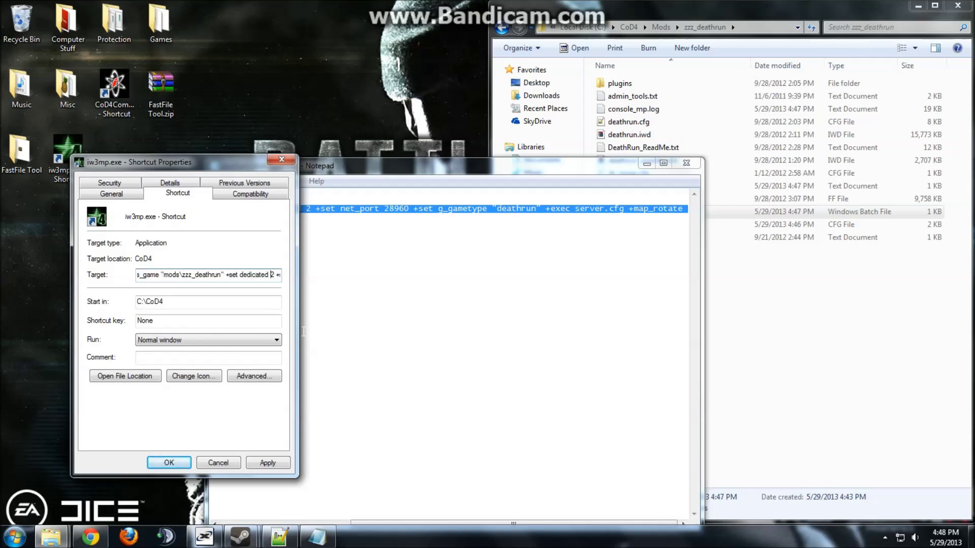
pyautogui.press('Right')
pyautogui.press('Right')
pyautogui.press('Right')
pyautogui.press('Right')
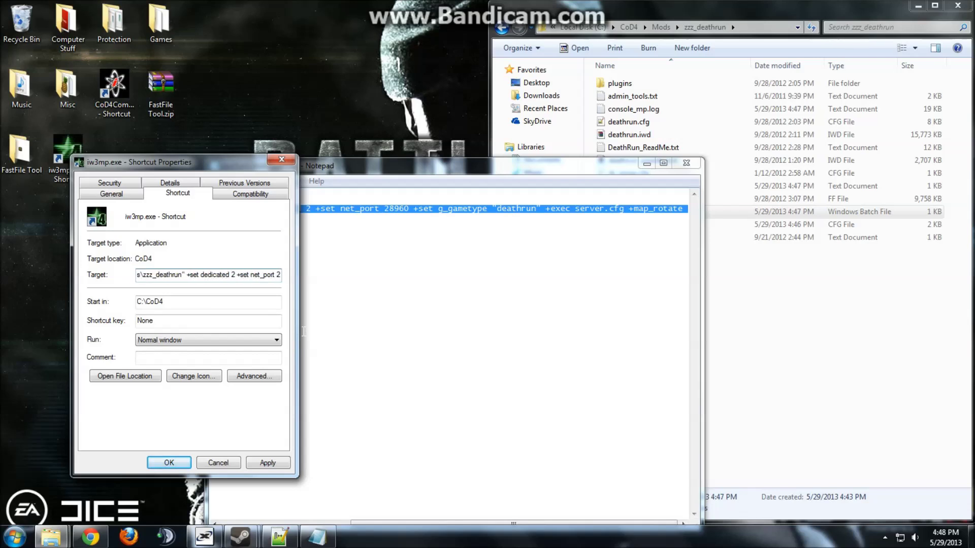
pyautogui.press('Right')
pyautogui.press('Right')
pyautogui.press('Right')
pyautogui.press('Right')
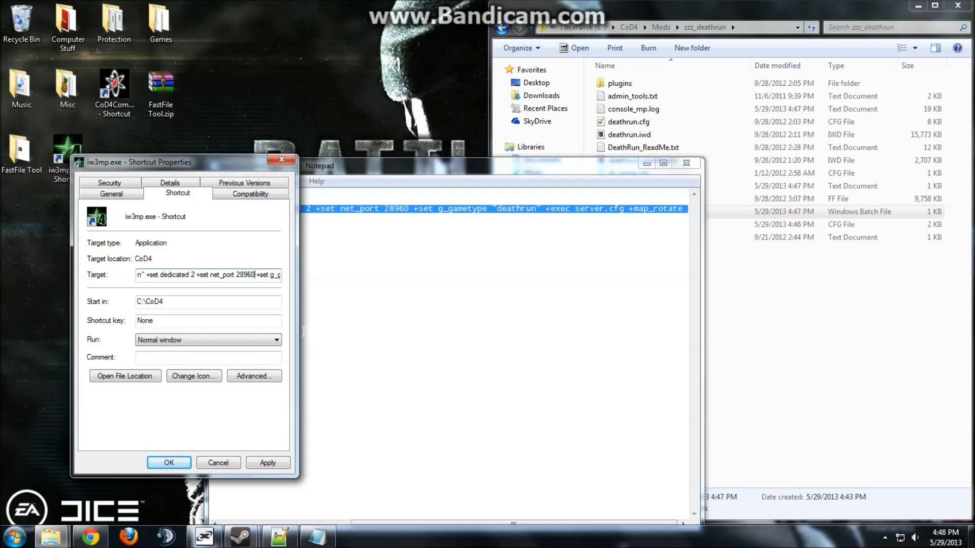
pyautogui.press('Right')
pyautogui.press('Right')
pyautogui.press('Right')
pyautogui.press('Right')
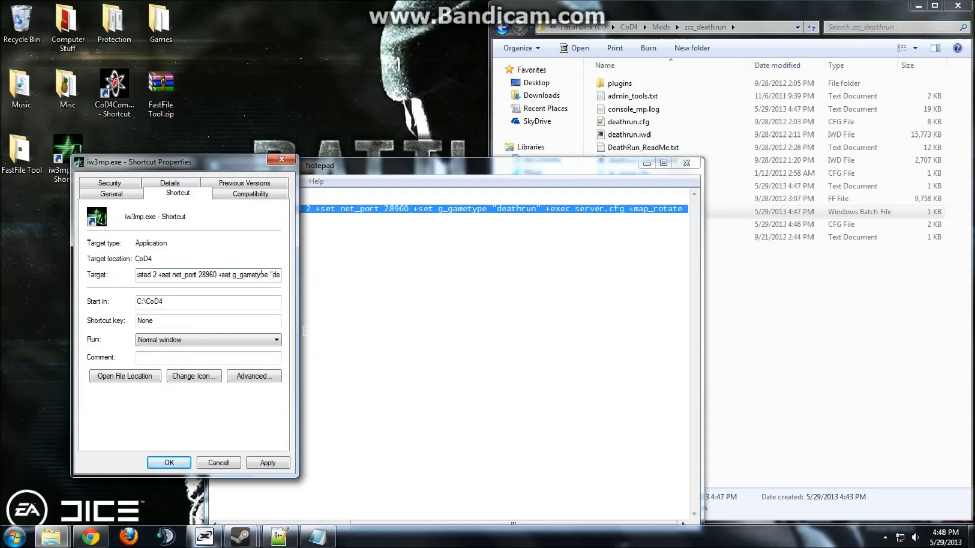
pyautogui.press('Right')
pyautogui.press('Right')
pyautogui.press('Right')
pyautogui.press('Right')
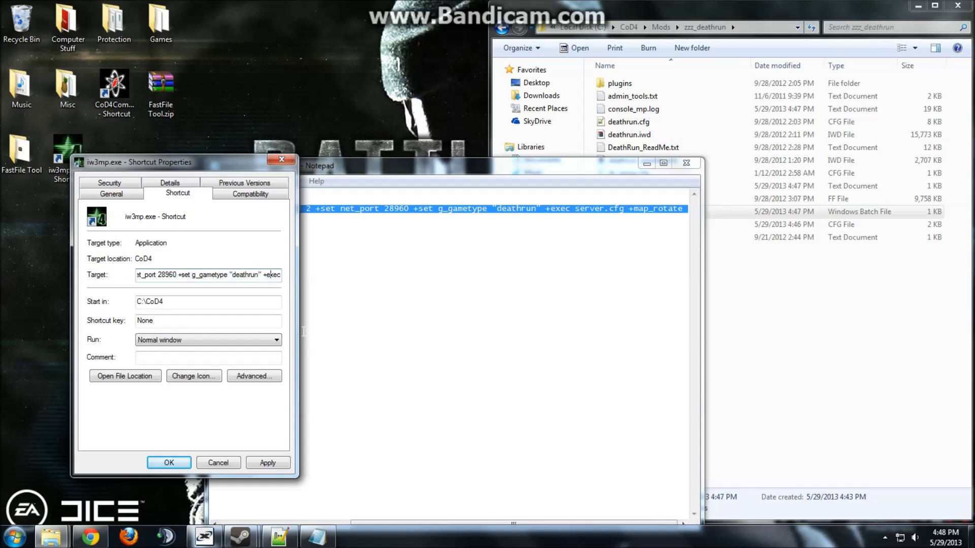
pyautogui.press('Right')
pyautogui.press('Right')
pyautogui.press('Right')
pyautogui.press('Right')
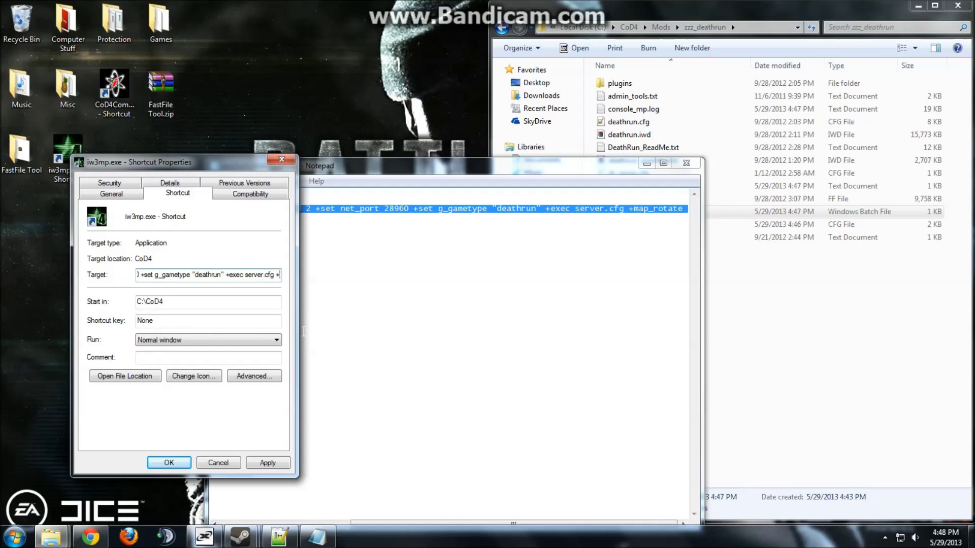
pyautogui.press('End')
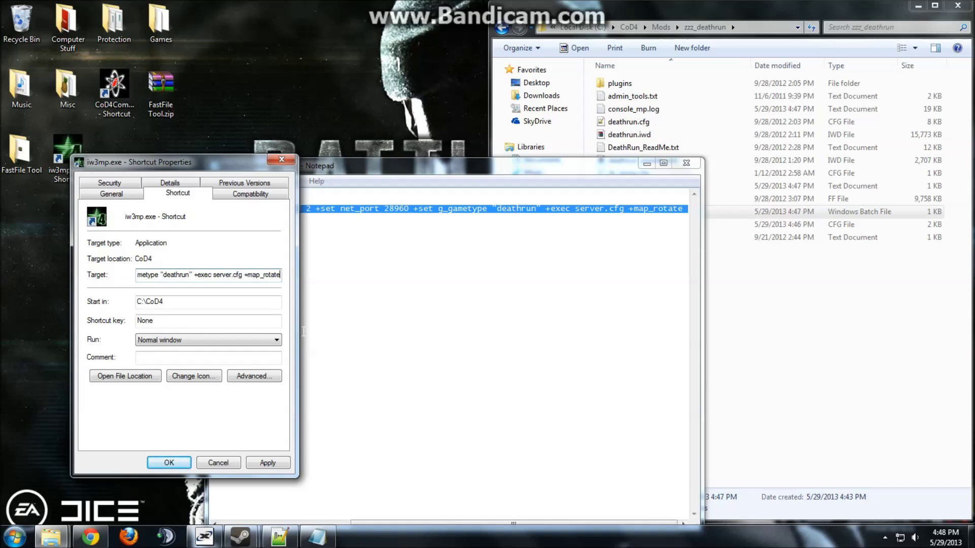
pyautogui.click(269, 462)
pyautogui.click(170, 462)
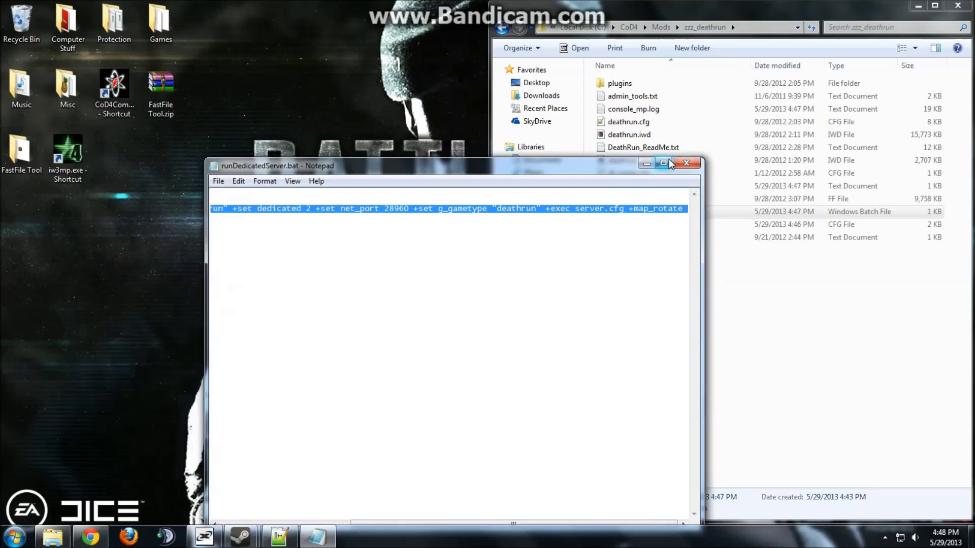
pyautogui.click(687, 163)
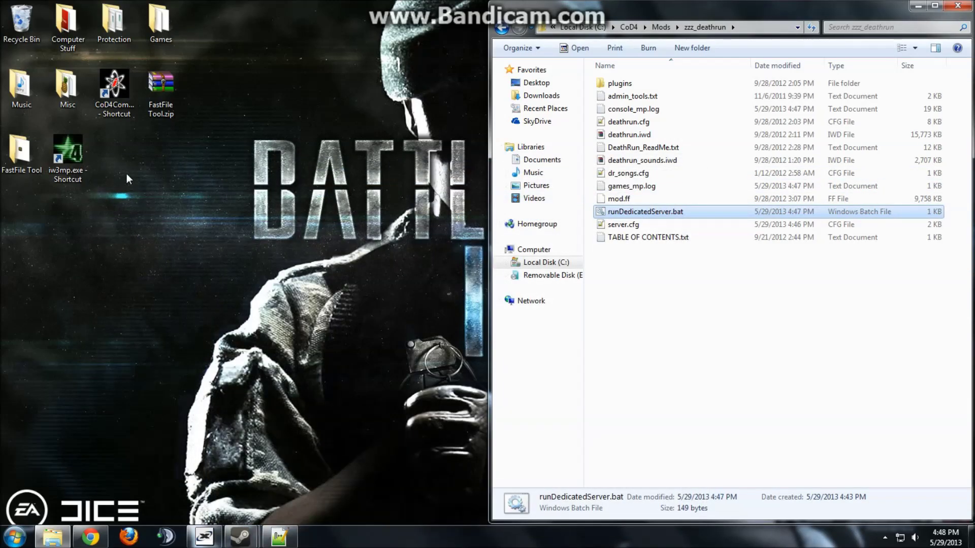
# Start the server from the iw3mp.exe shortcut, let it load mp_deathrun_arbase, then close it.
pyautogui.doubleClick(76, 175)
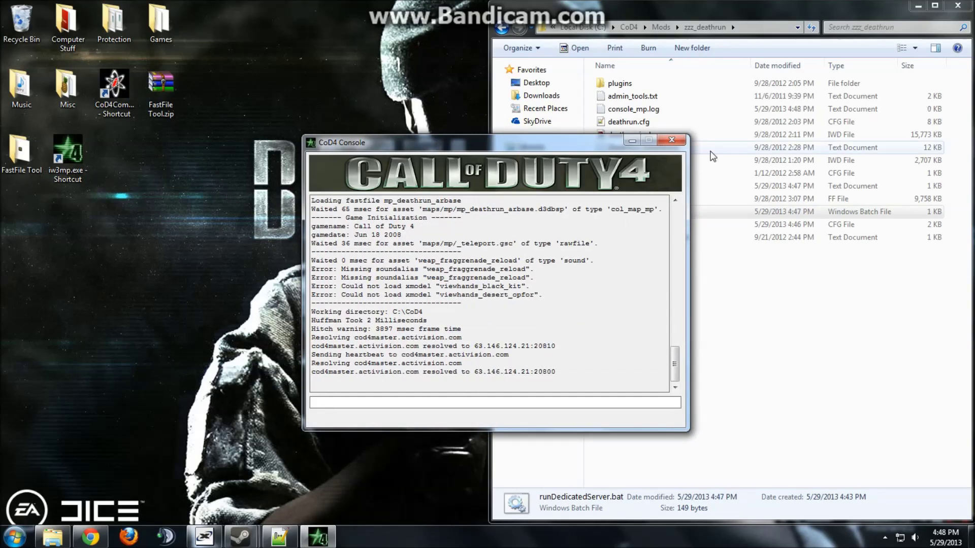
pyautogui.click(672, 139)
pyautogui.click(958, 5)
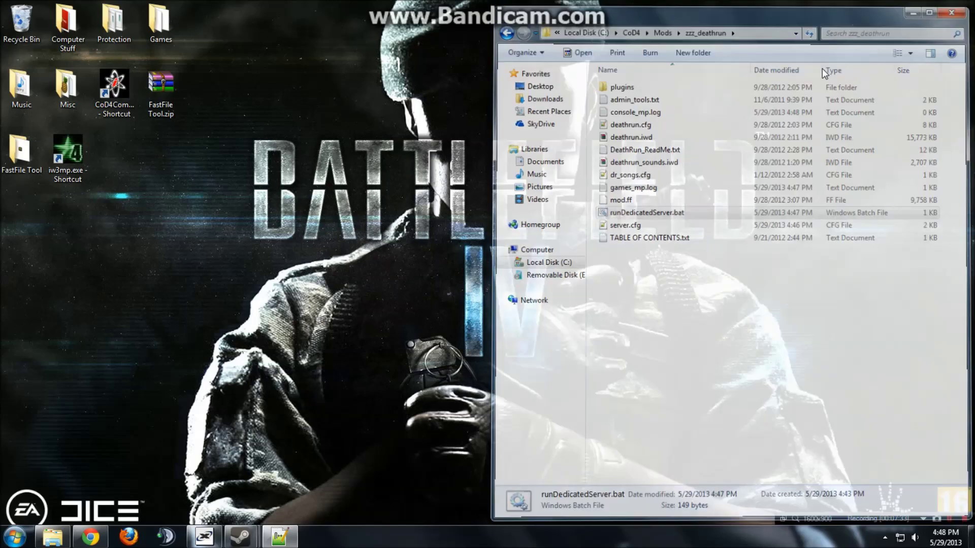
# Maximize Chrome, swap the Downloads tab for a new tab, and minimize it.
pyautogui.click(91, 537)
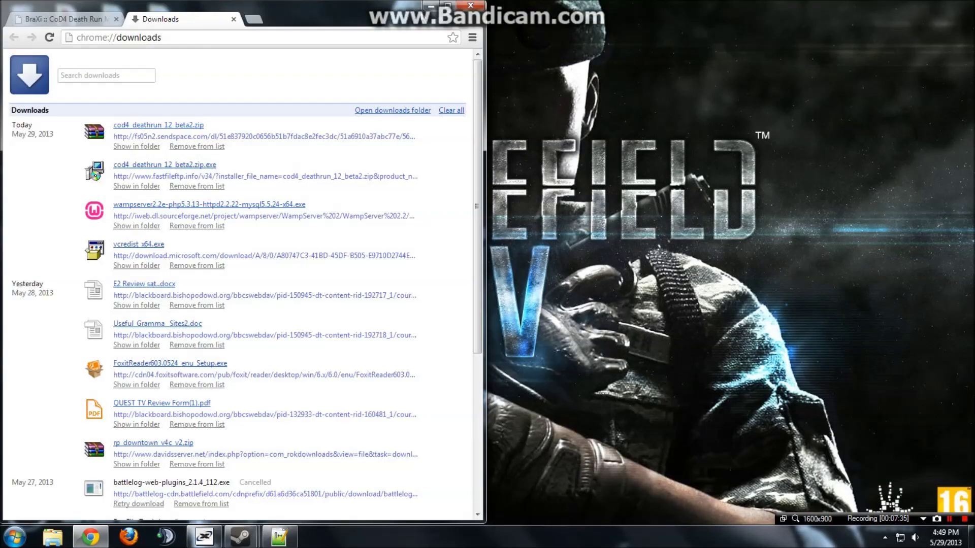
pyautogui.click(447, 5)
pyautogui.click(248, 8)
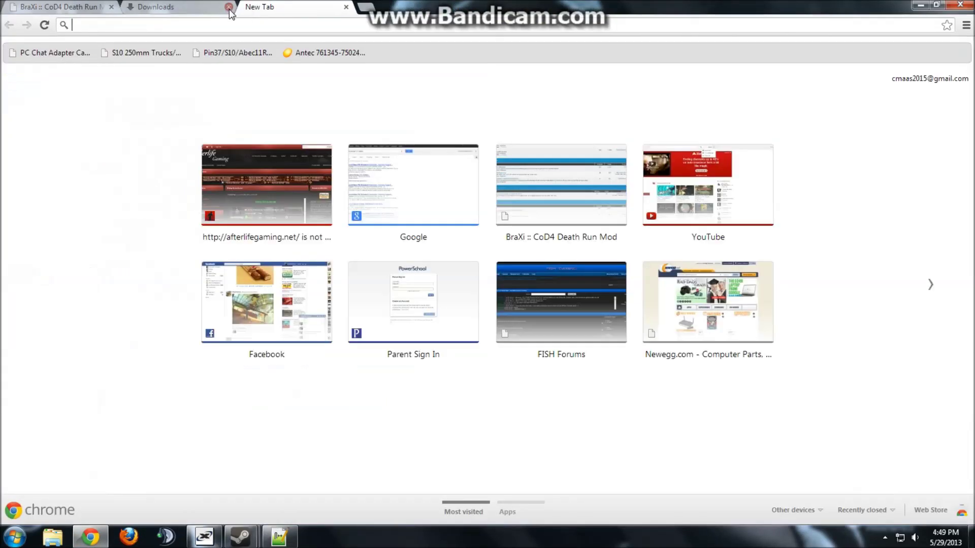
pyautogui.click(228, 7)
pyautogui.click(919, 5)
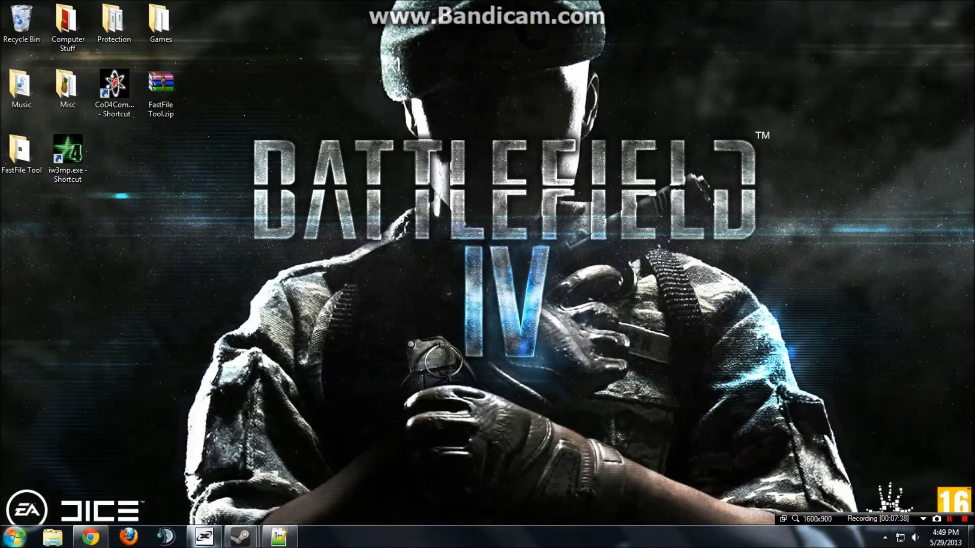
# Run ipconfig in cmd to find IPv4 address 192.168.2.5, then close the prompt.
pyautogui.click(14, 537)
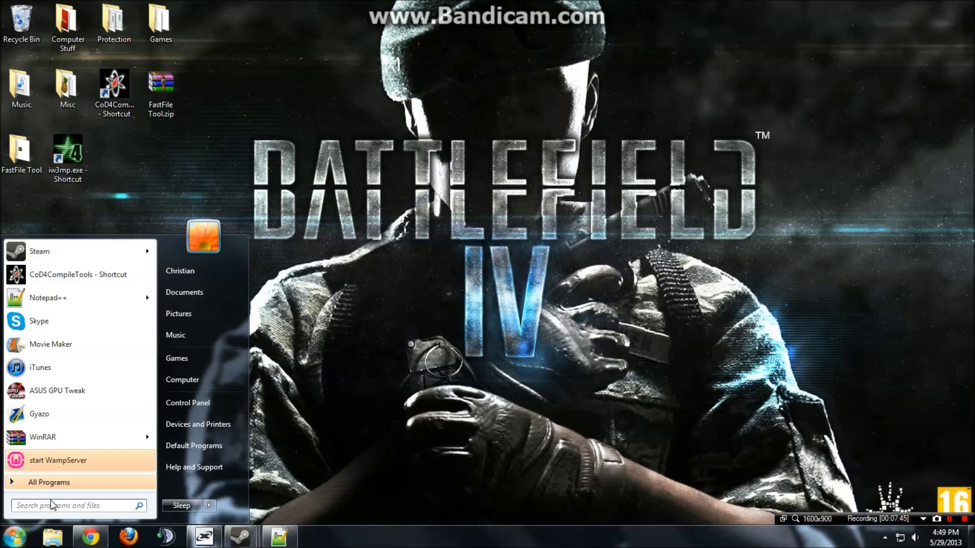
pyautogui.write('cmd')
pyautogui.press('Return')
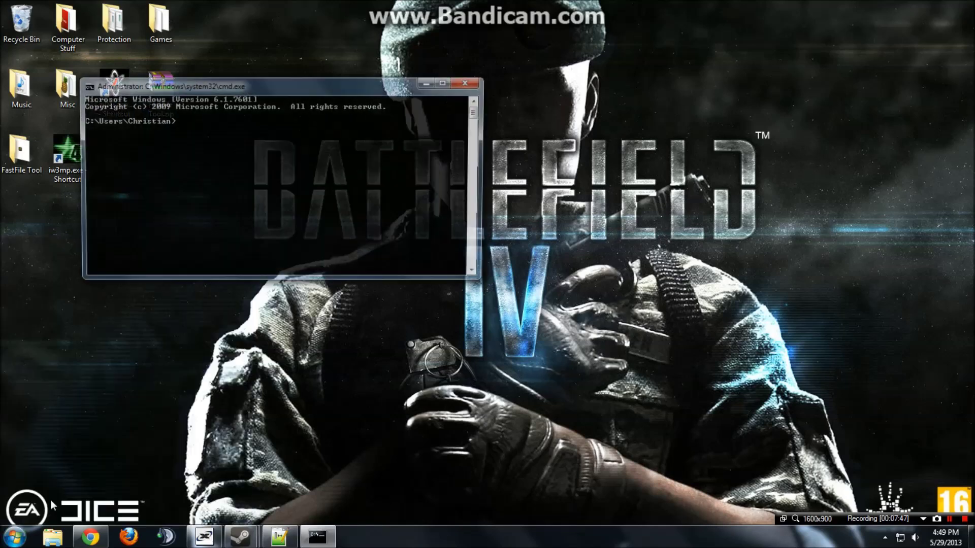
pyautogui.write('ipconfig')
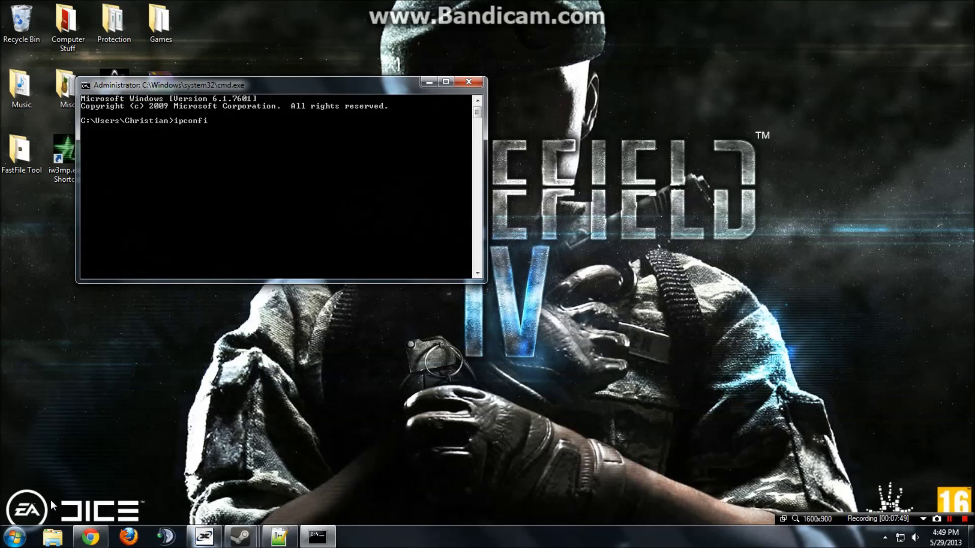
pyautogui.press('Return')
pyautogui.scroll(-1, 248, 218)
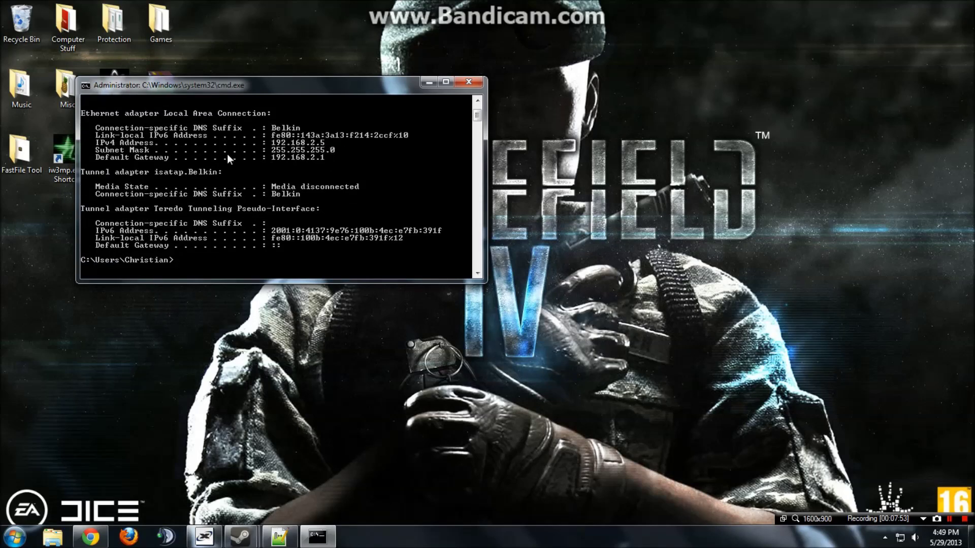
pyautogui.click(468, 82)
# Go to router page 192.168.2.1 in Chrome and recheck the PC's address with ipconfig.
pyautogui.click(90, 541)
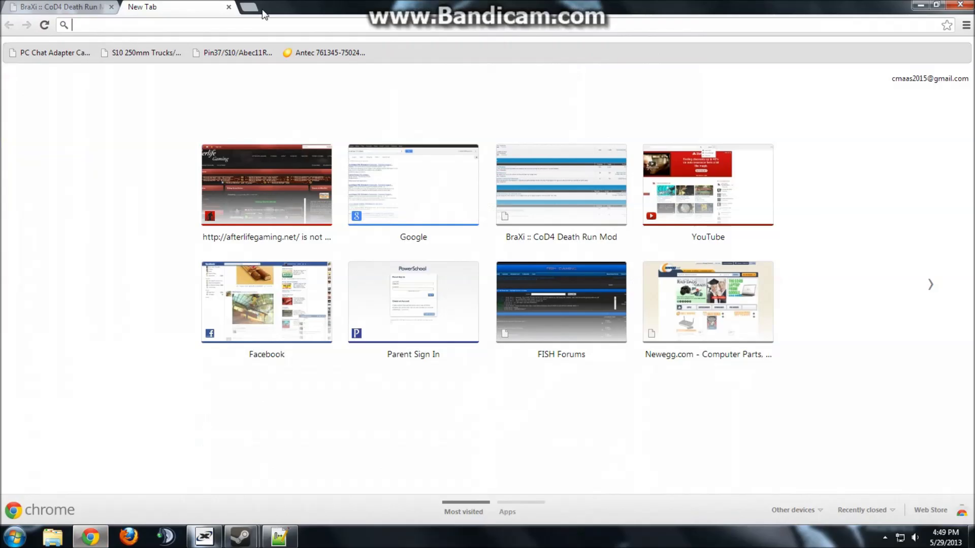
pyautogui.write('192.168.2.1/fw_virt.html')
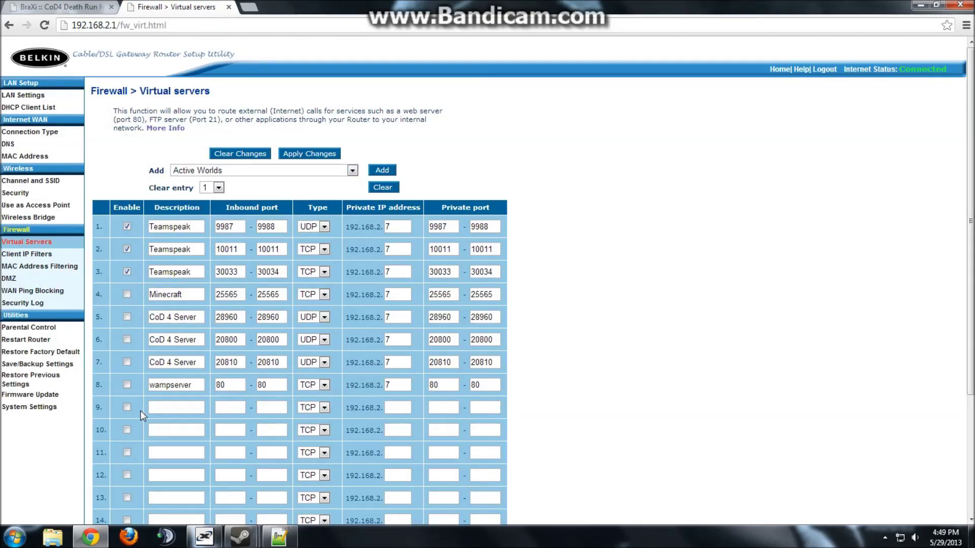
pyautogui.press('super')
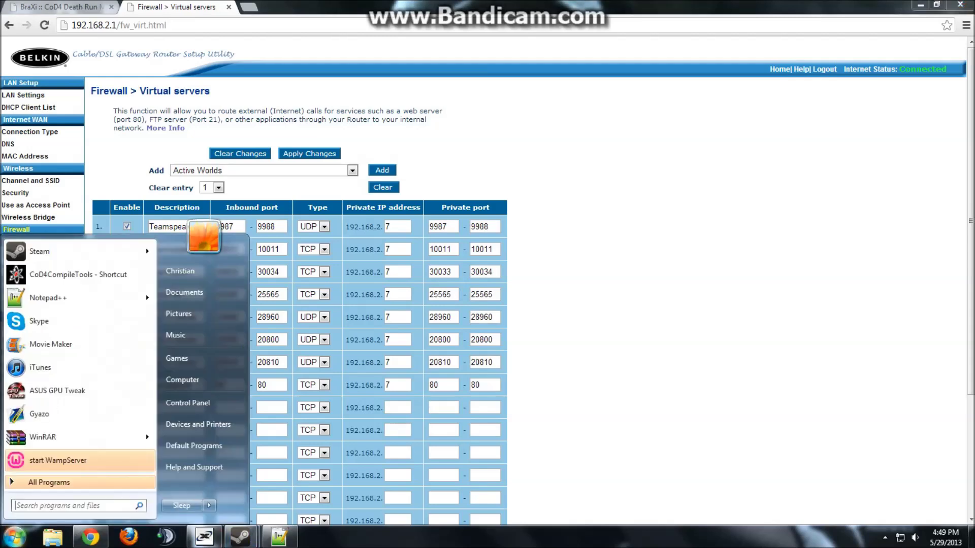
pyautogui.write('cmd')
pyautogui.press('Return')
pyautogui.write('ipconf')
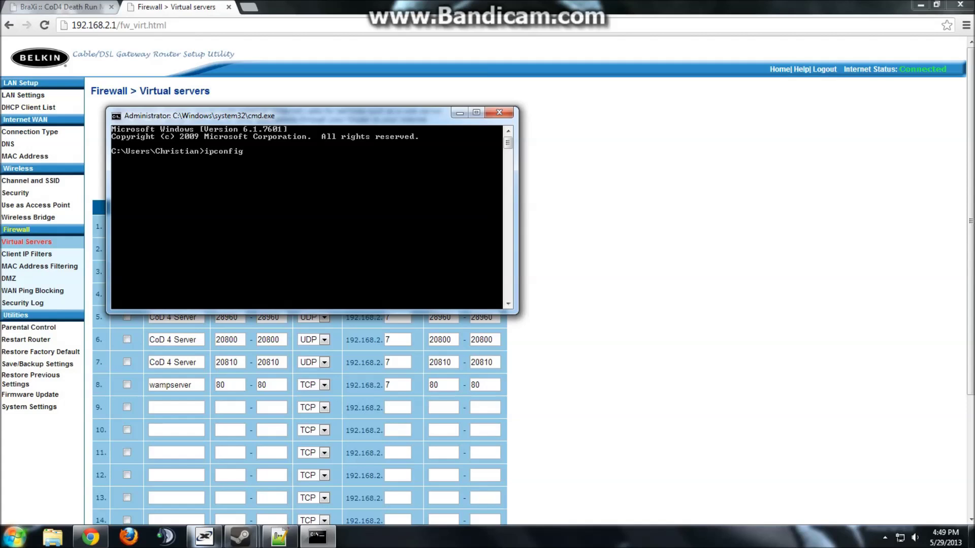
pyautogui.write('ig')
pyautogui.press('Return')
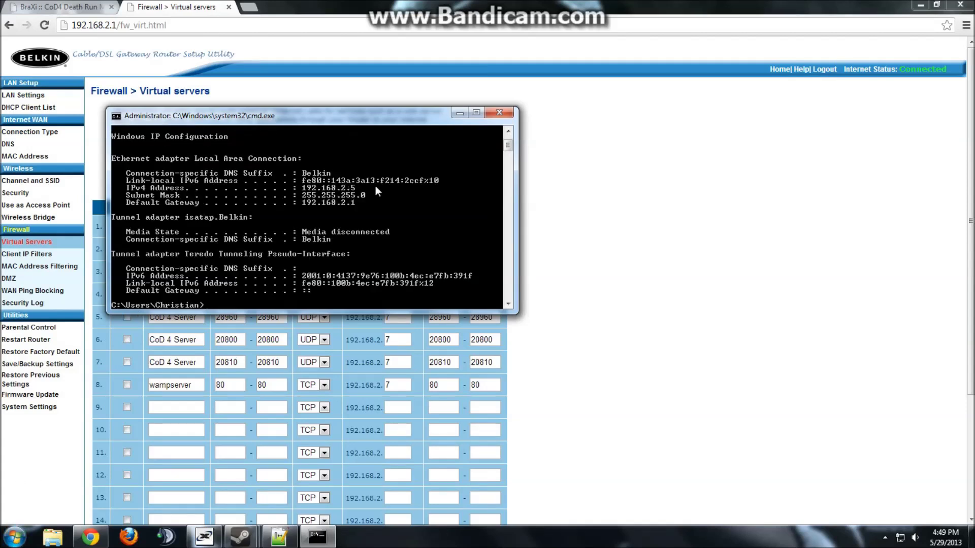
pyautogui.click(500, 112)
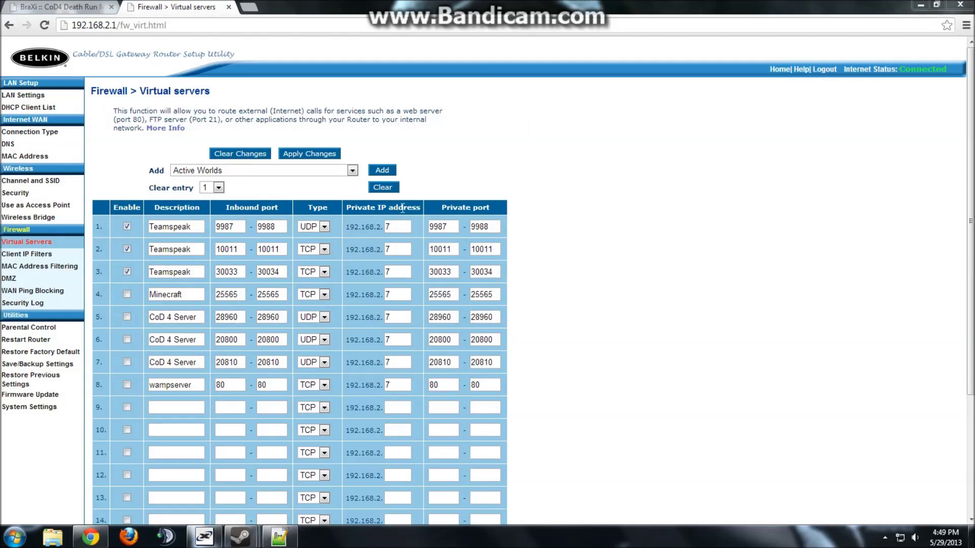
# Change each virtual server's private IP ending from 7 to 5.
pyautogui.click(403, 224)
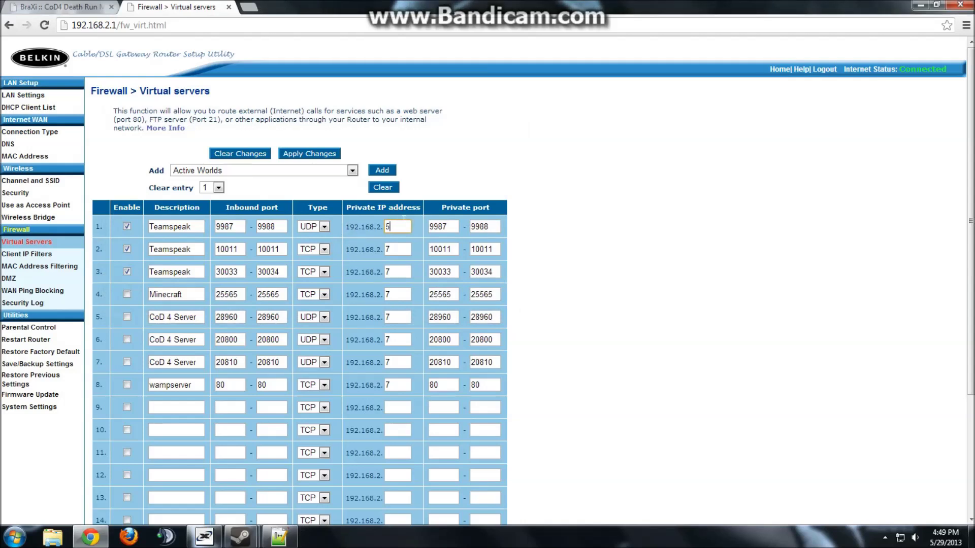
pyautogui.write('5')
pyautogui.doubleClick(407, 251)
pyautogui.write('5')
pyautogui.moveTo(400, 270); pyautogui.dragTo(371, 270)
pyautogui.doubleClick(406, 295)
pyautogui.write('5')
pyautogui.doubleClick(406, 317)
pyautogui.write('5')
pyautogui.doubleClick(406, 340)
pyautogui.write('5')
pyautogui.doubleClick(401, 362)
pyautogui.write('5')
pyautogui.doubleClick(401, 385)
pyautogui.write('5')
# Enable the three CoD 4 Server rows, apply the changes, and close the router tab.
pyautogui.click(127, 363)
pyautogui.click(127, 340)
pyautogui.click(127, 317)
pyautogui.click(319, 153)
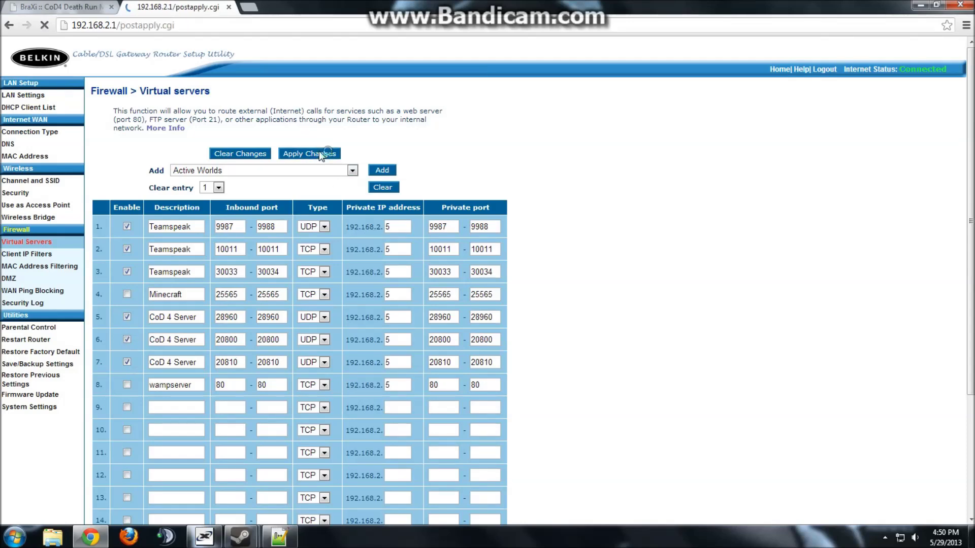
pyautogui.click(230, 7)
pyautogui.click(921, 5)
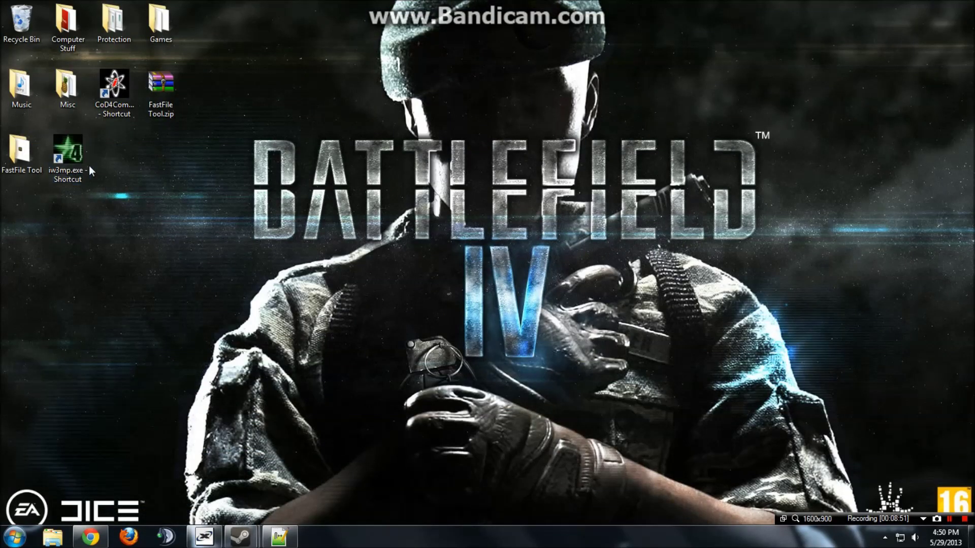
pyautogui.doubleClick(79, 167)
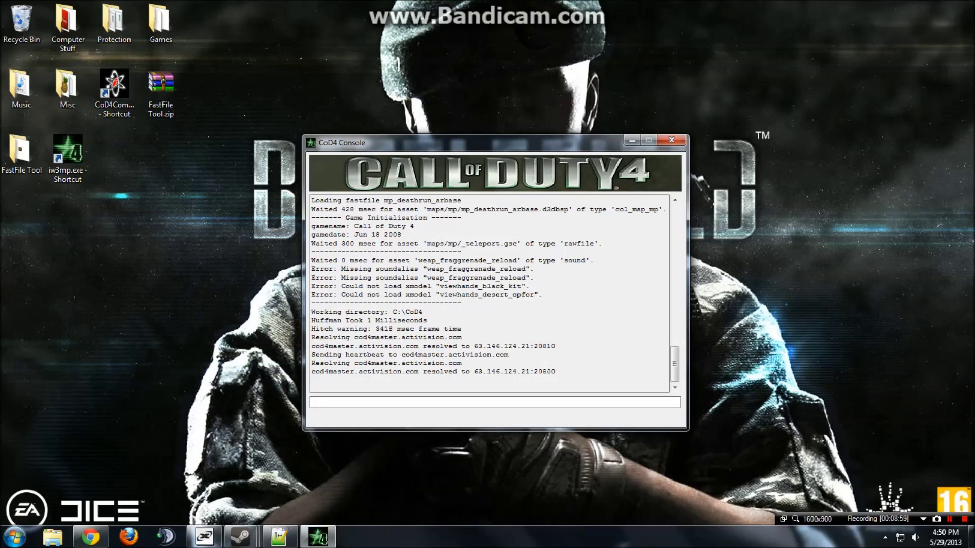
pyautogui.click(14, 537)
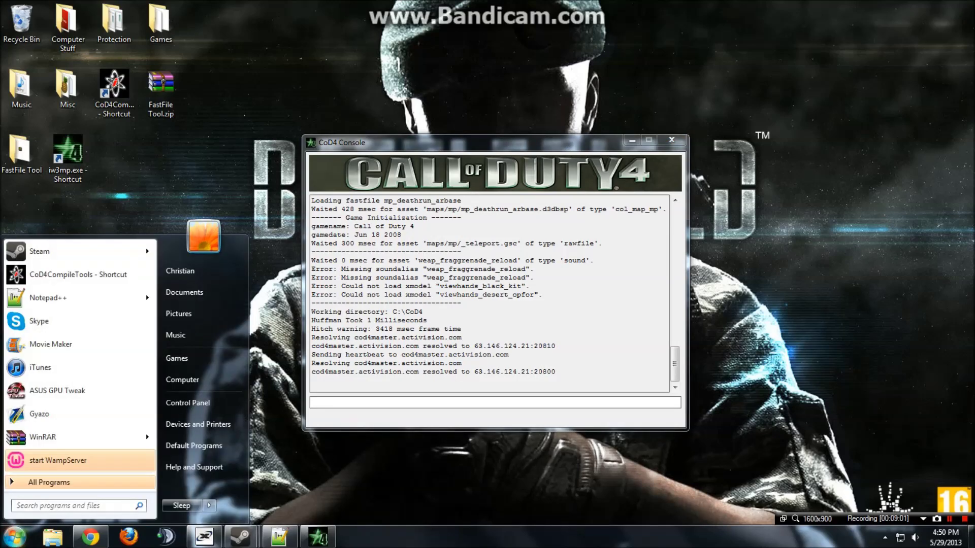
pyautogui.click(14, 537)
pyautogui.doubleClick(159, 23)
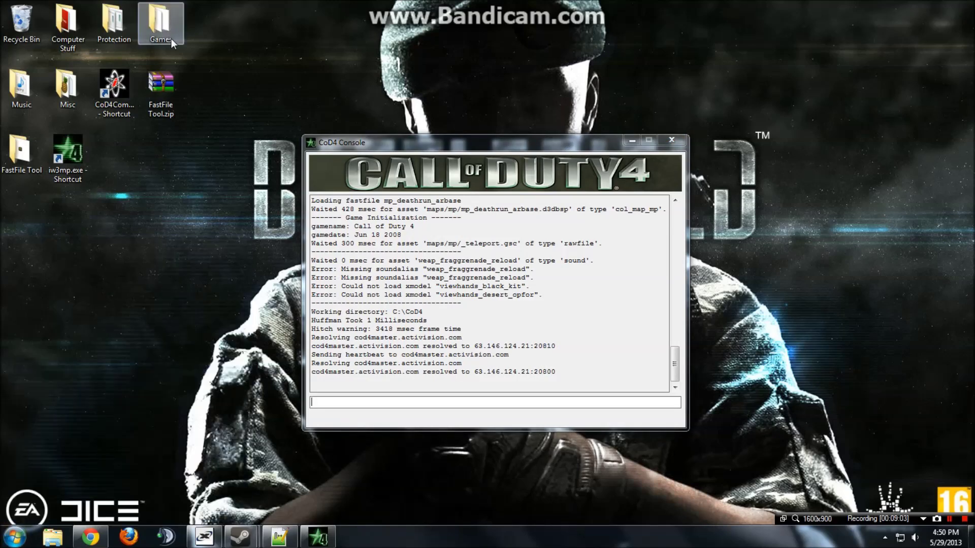
pyautogui.click(508, 203)
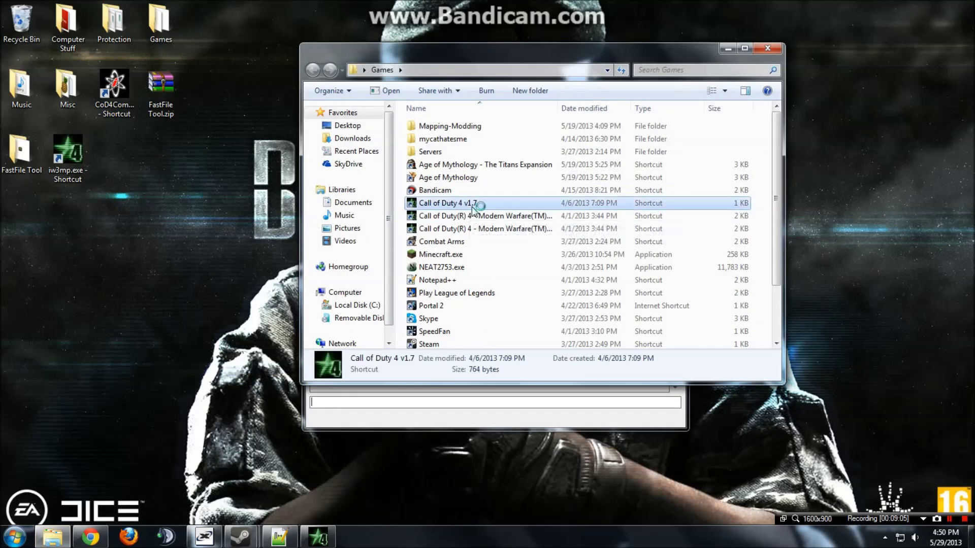
pyautogui.click(727, 49)
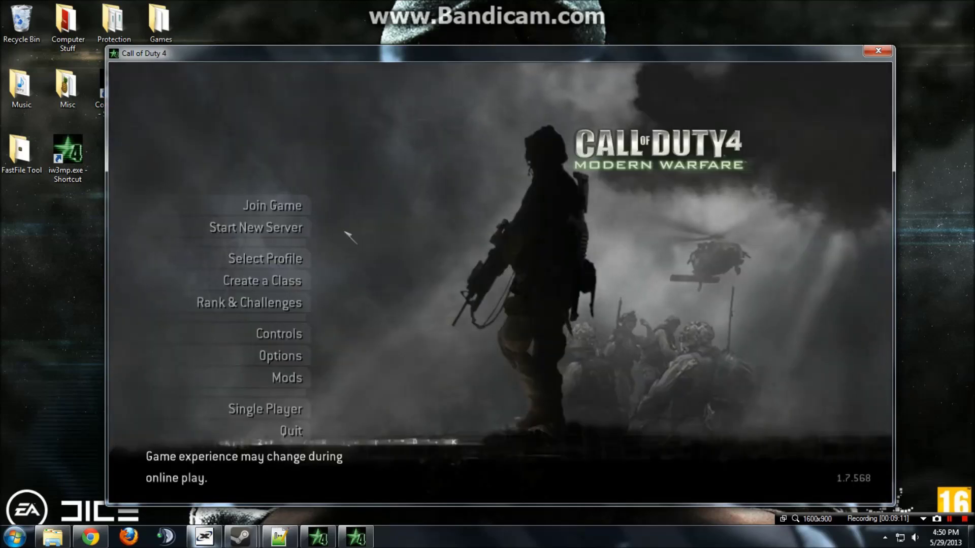
pyautogui.press('`')
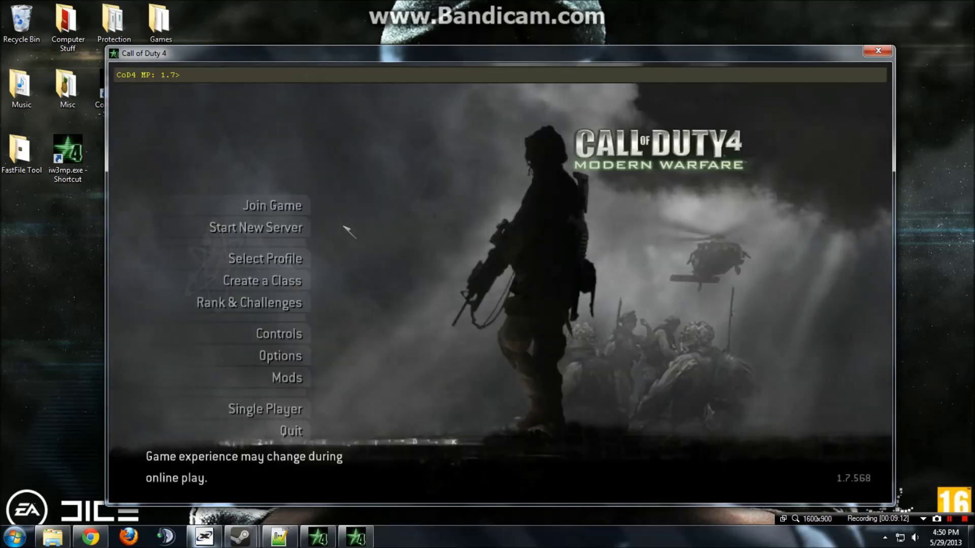
pyautogui.write('/connect')
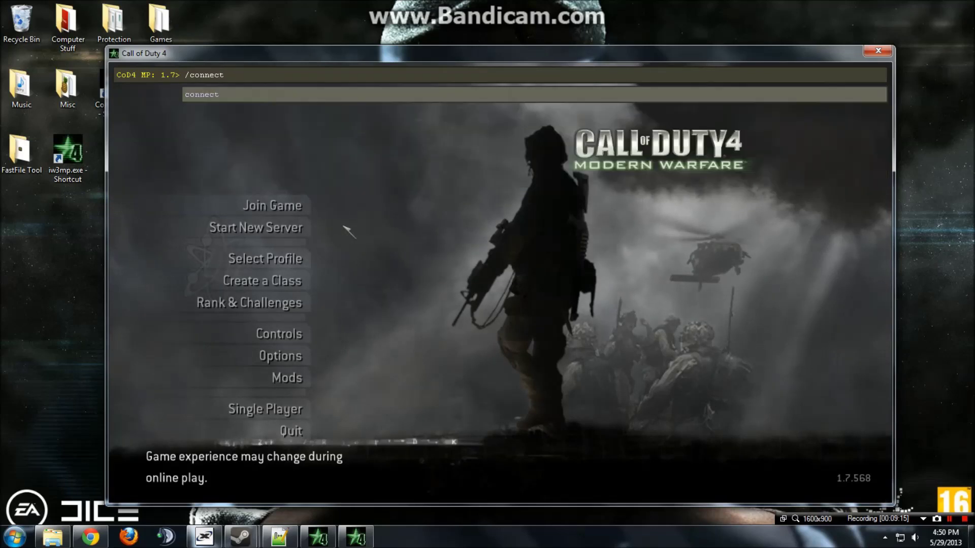
pyautogui.write(' 127.0.0.1')
pyautogui.press('Return')
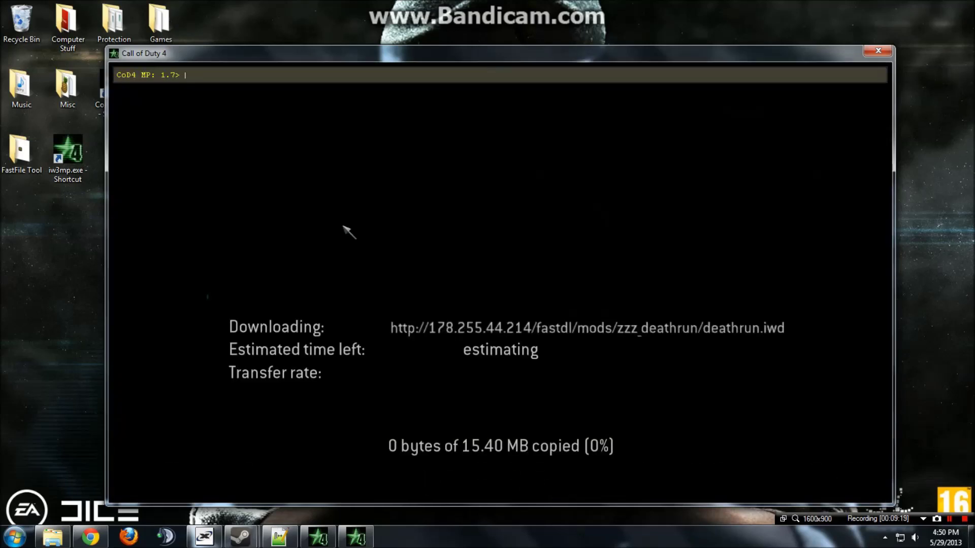
pyautogui.press('`')
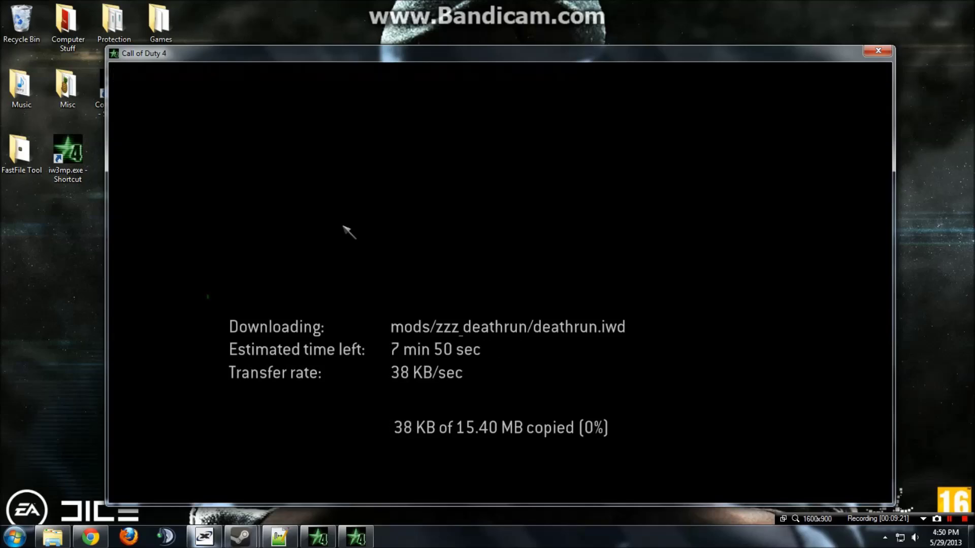
pyautogui.hotkey('alt', 'Tab')
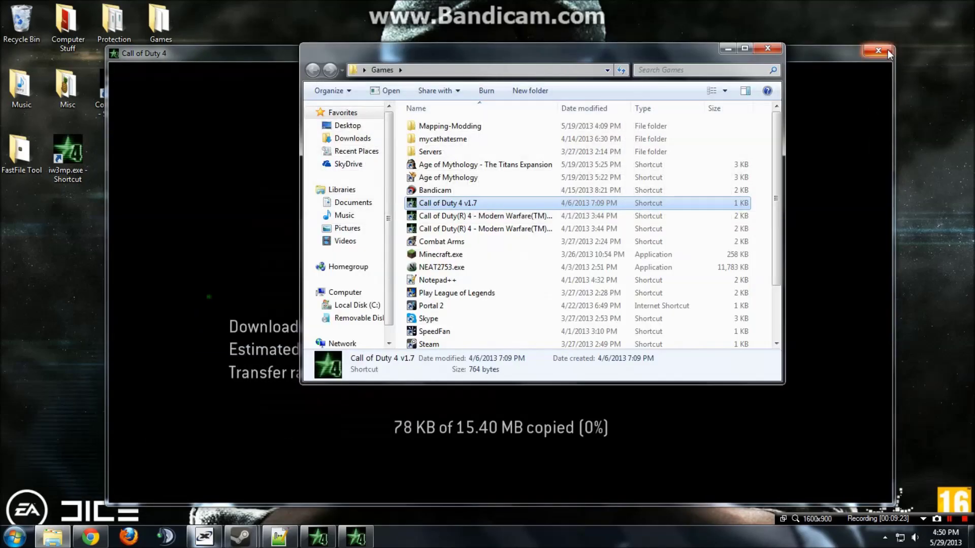
pyautogui.click(888, 49)
pyautogui.click(769, 50)
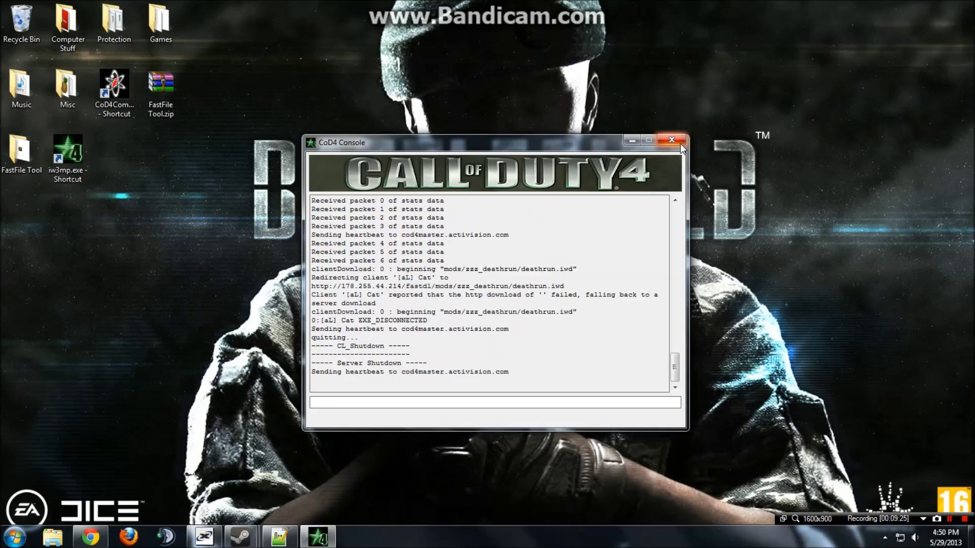
pyautogui.click(681, 144)
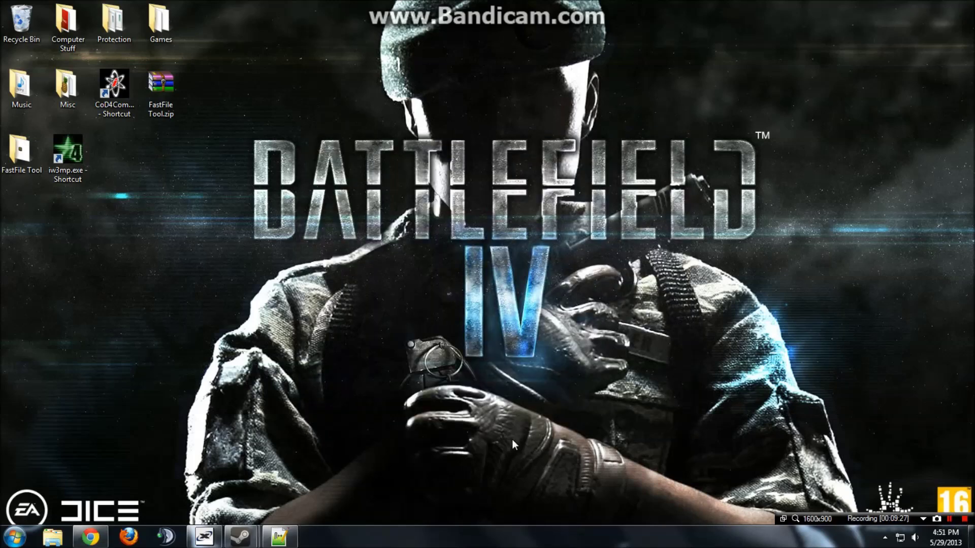
# Browse through This PC and Local Disk (C:) to C:\Activision\Call of Duty 4 1.7.
pyautogui.click(15, 538)
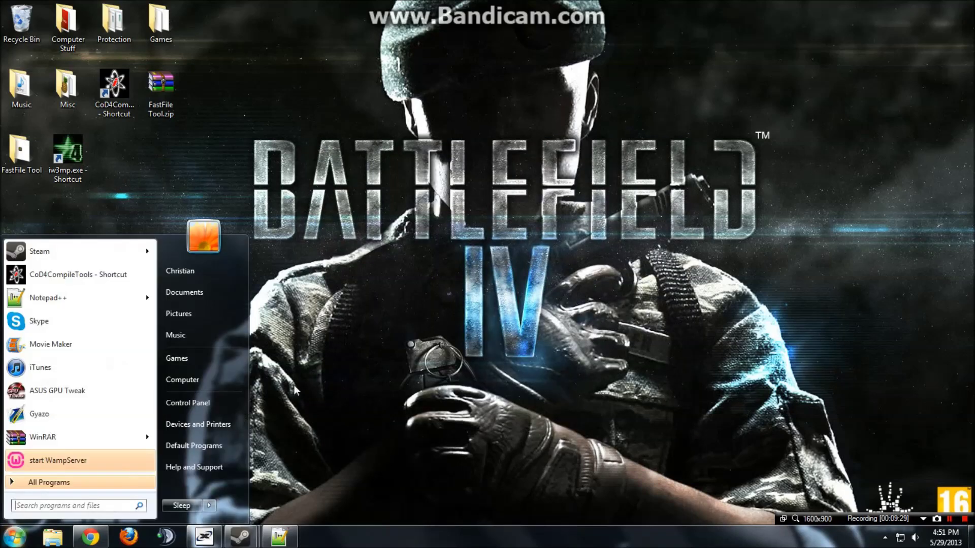
pyautogui.click(14, 538)
pyautogui.click(14, 538)
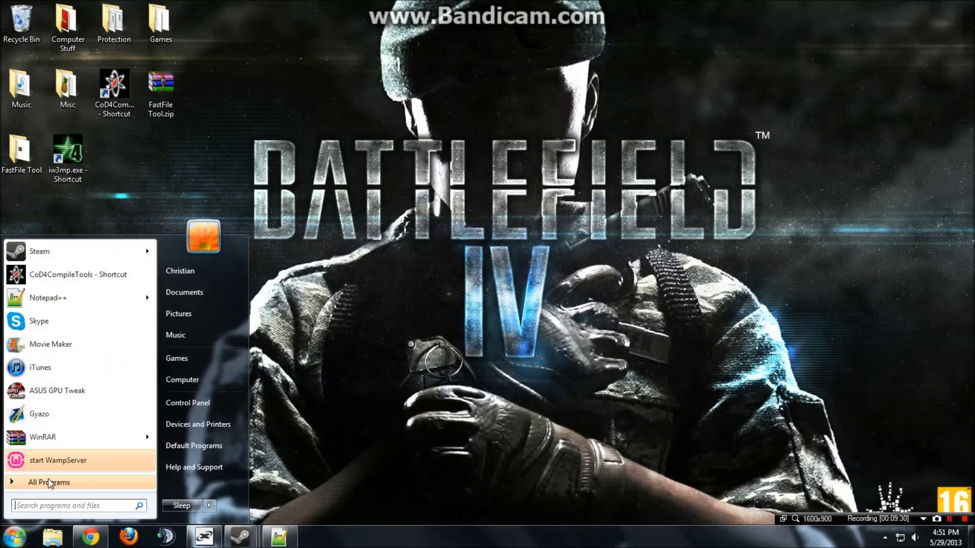
pyautogui.click(169, 385)
pyautogui.doubleClick(487, 153)
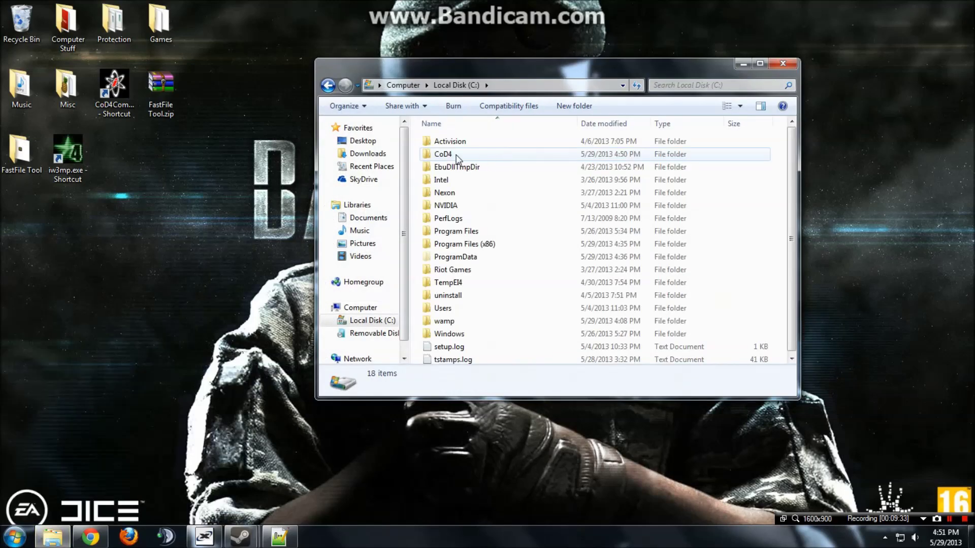
pyautogui.doubleClick(475, 158)
pyautogui.press('BackSpace')
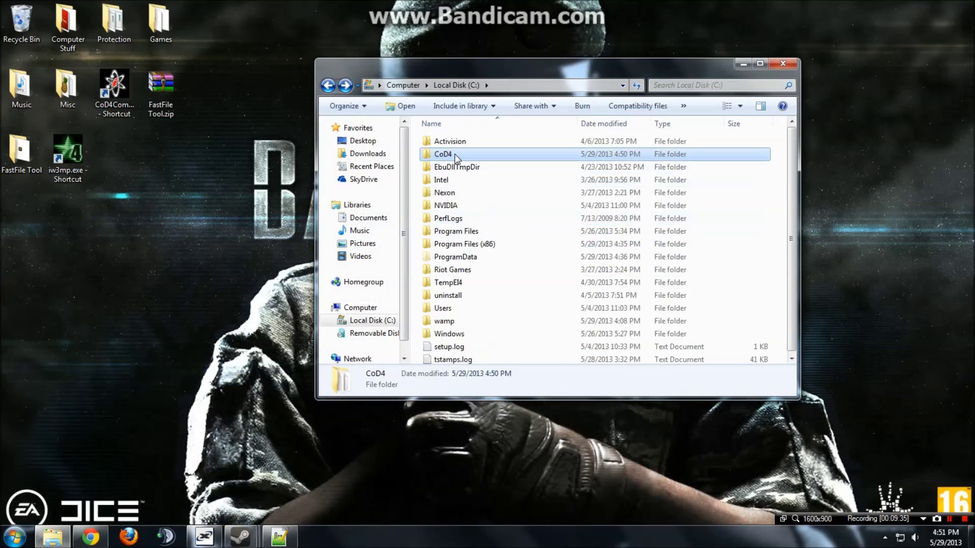
pyautogui.doubleClick(457, 144)
pyautogui.doubleClick(464, 155)
# Close Explorer, relaunch the CoD4 server from the iw3mp.exe shortcut, and open the Games folder.
pyautogui.click(446, 204)
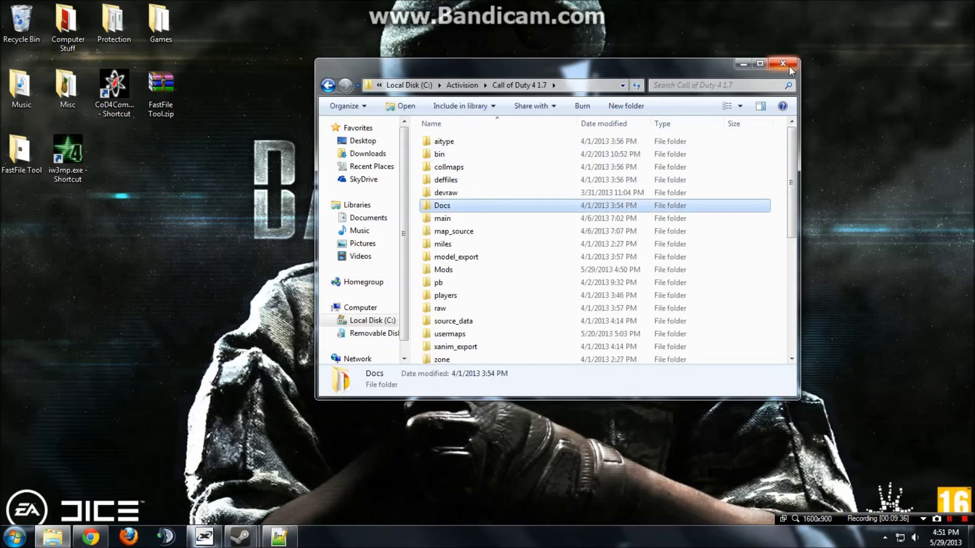
pyautogui.click(783, 63)
pyautogui.doubleClick(81, 155)
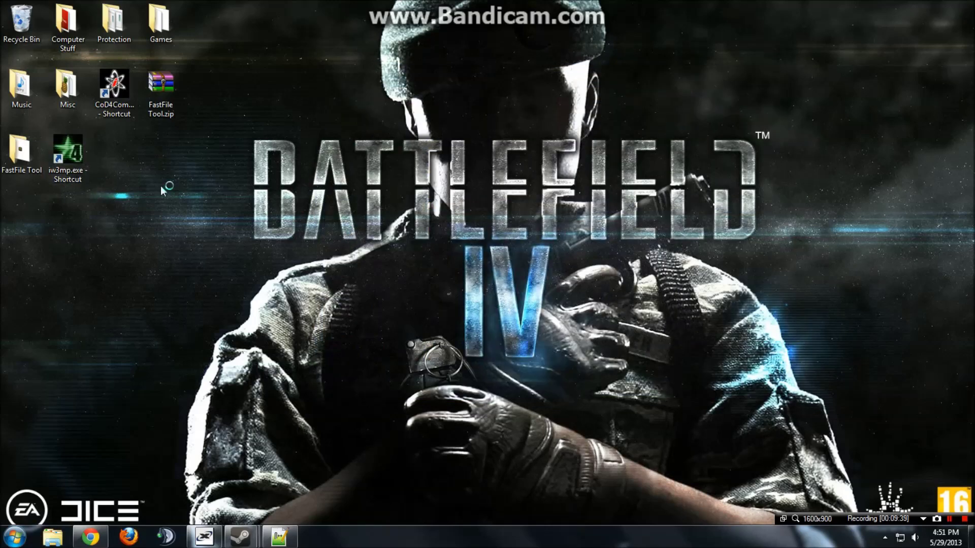
pyautogui.doubleClick(158, 21)
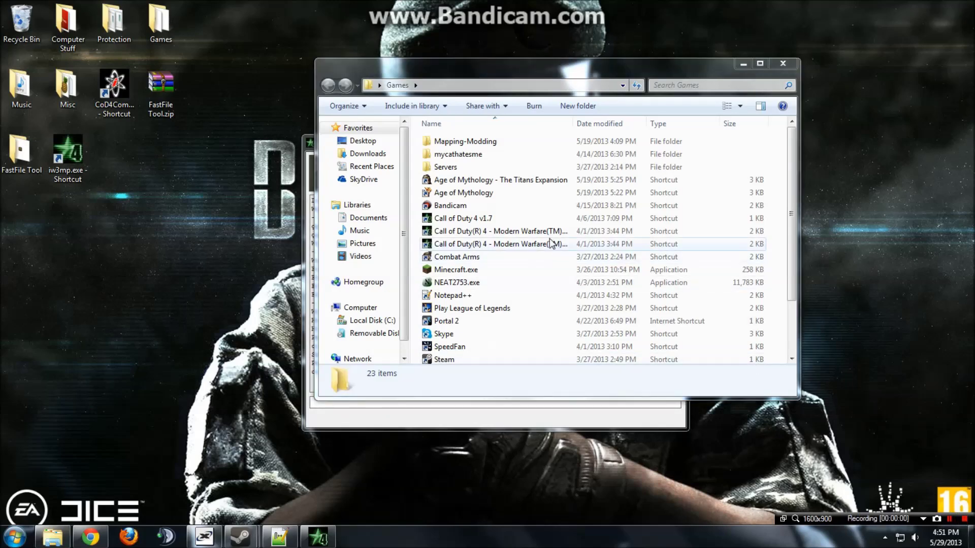
# Launch Call of Duty 4 v1.7, check the local server list, then /connect 127.0.0.1 from the console.
pyautogui.doubleClick(523, 220)
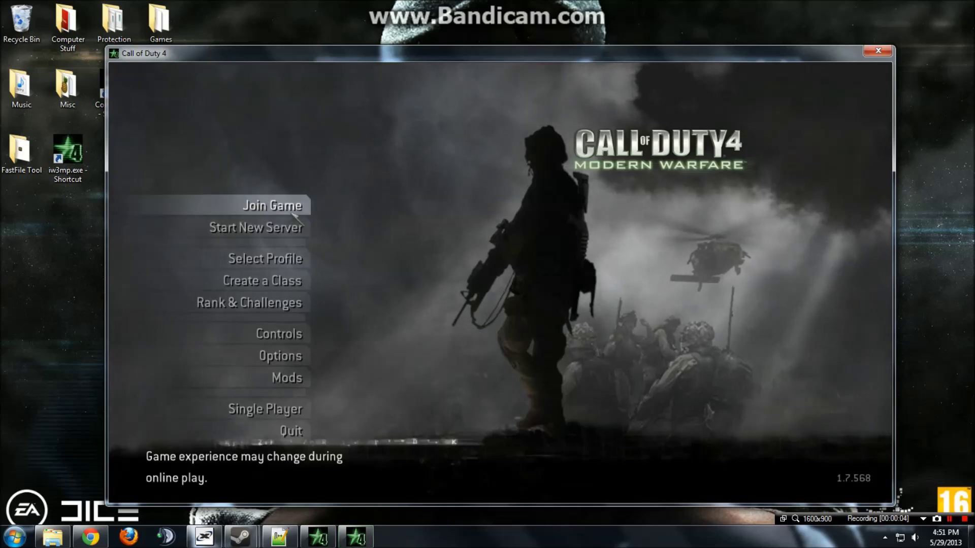
pyautogui.click(292, 212)
pyautogui.click(526, 77)
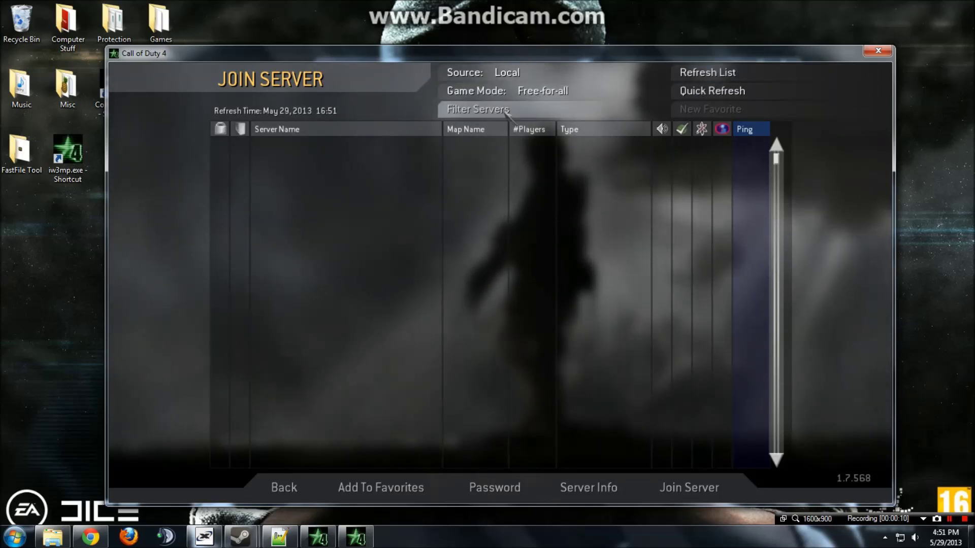
pyautogui.click(508, 91)
pyautogui.click(508, 92)
pyautogui.click(506, 110)
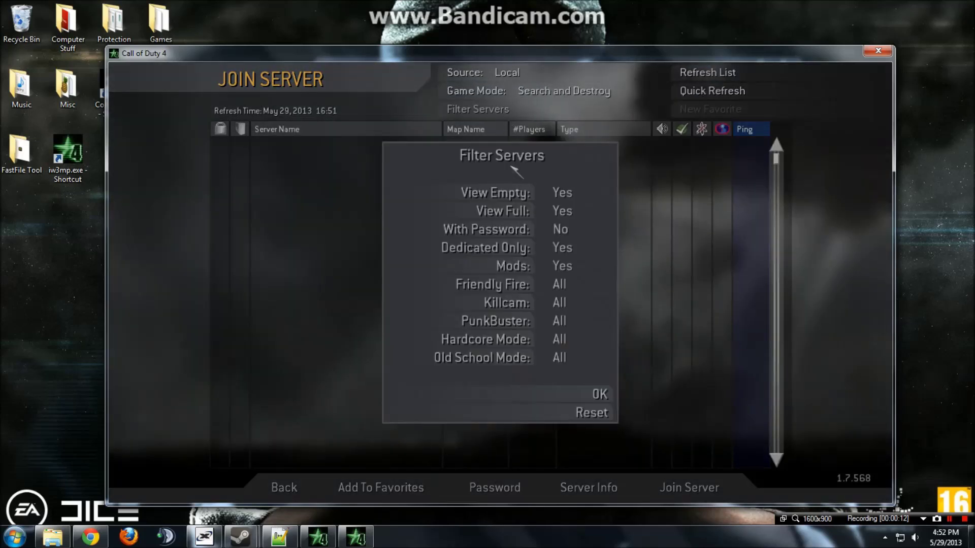
pyautogui.click(600, 395)
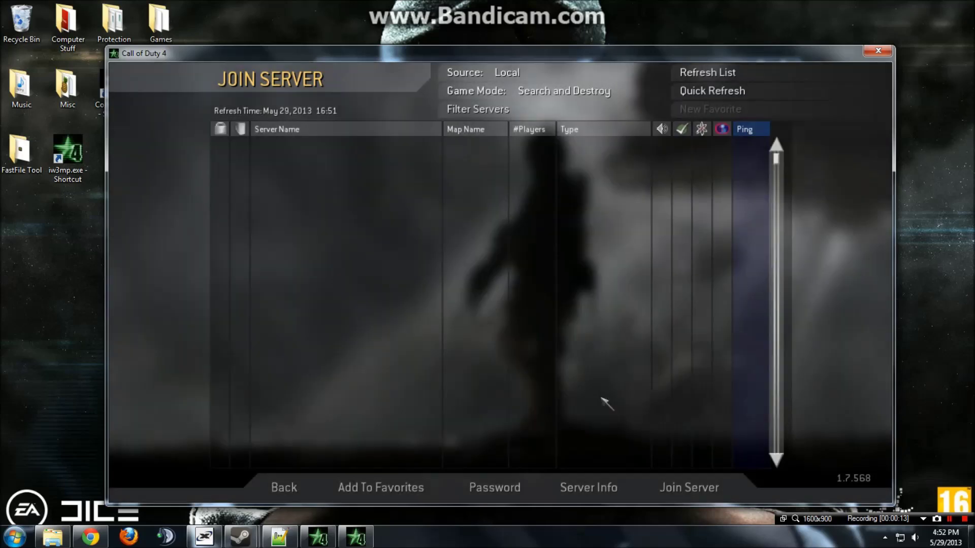
pyautogui.press('`')
pyautogui.write('/connec')
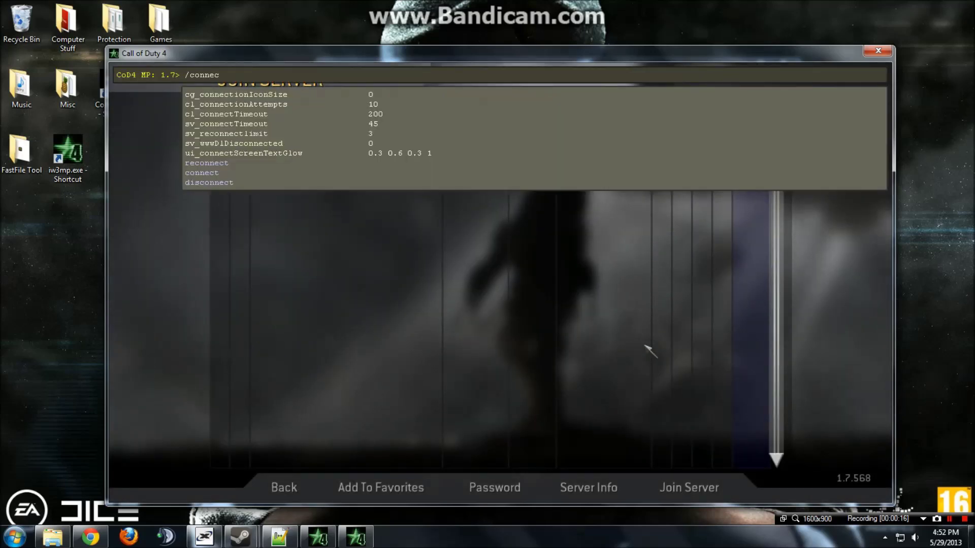
pyautogui.write('t 127.')
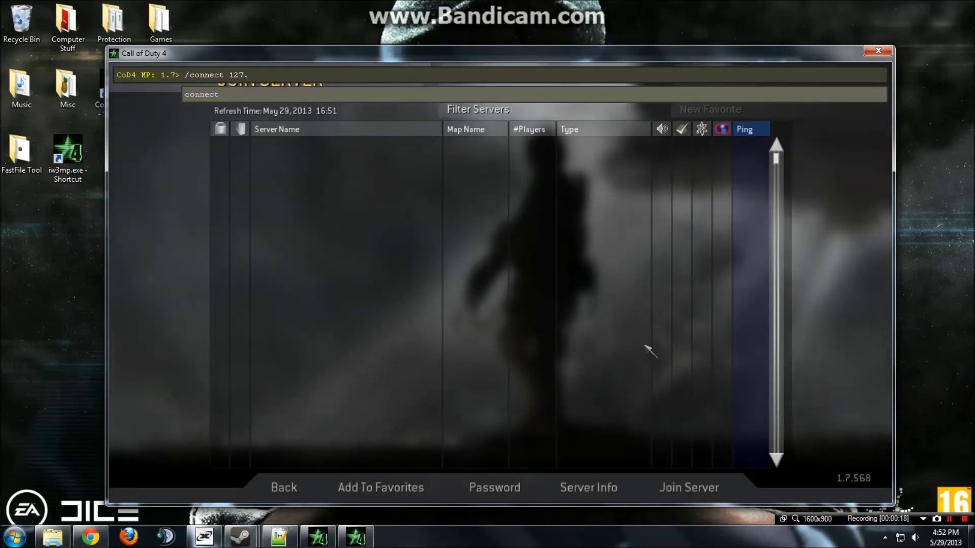
pyautogui.write('0.0.1')
pyautogui.press('Return')
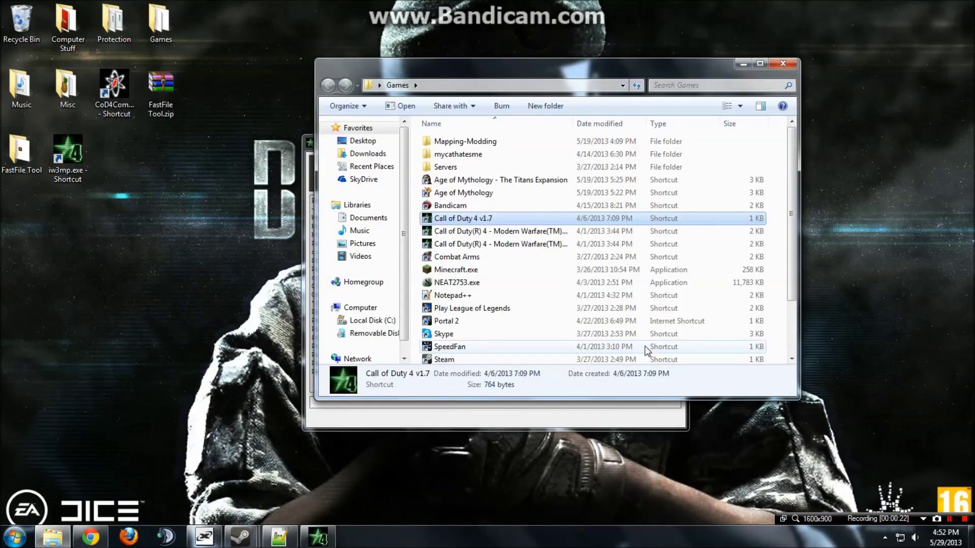
# Start a second game instance, Auto-Assign to spawn, and run past the KILL ZONE onto the hazard platform.
pyautogui.doubleClick(660, 218)
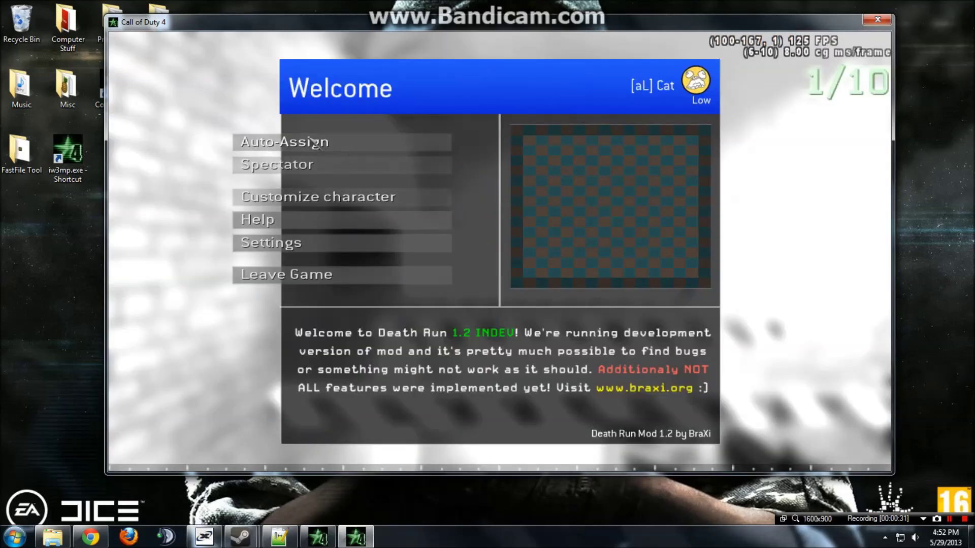
pyautogui.click(313, 142)
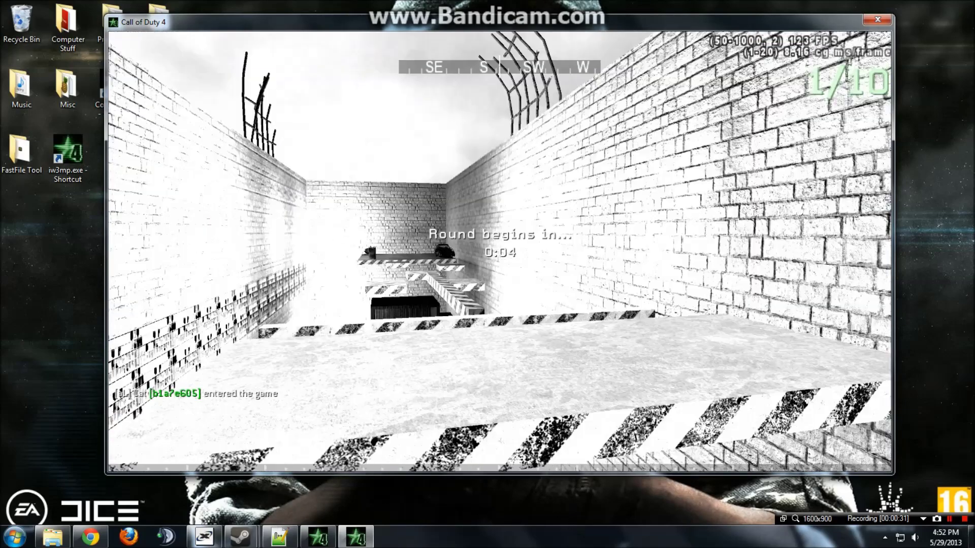
pyautogui.press('w')
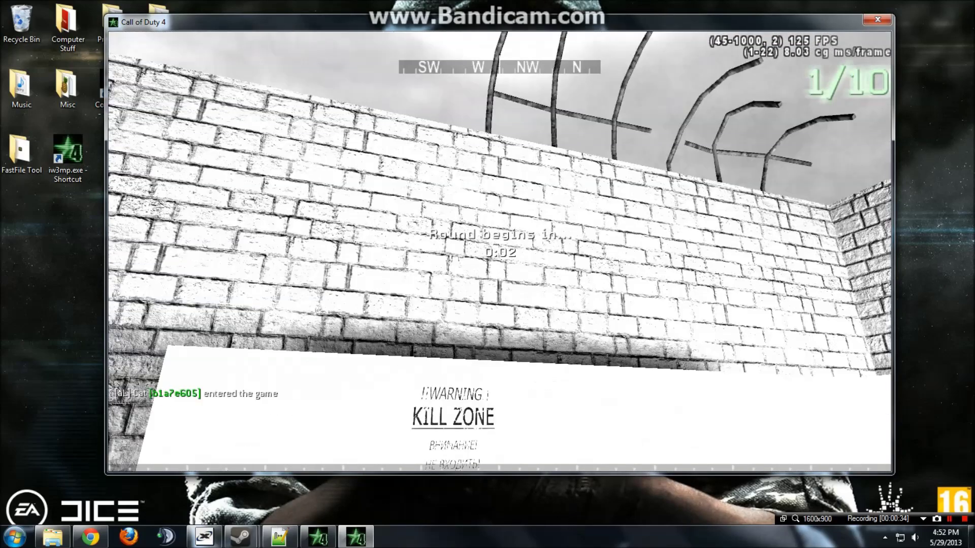
pyautogui.press('w')
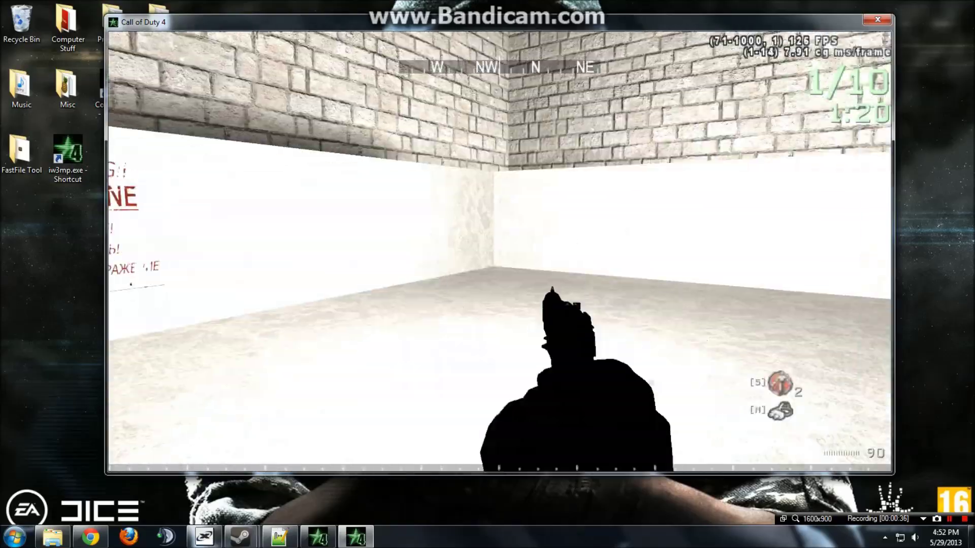
pyautogui.press('w')
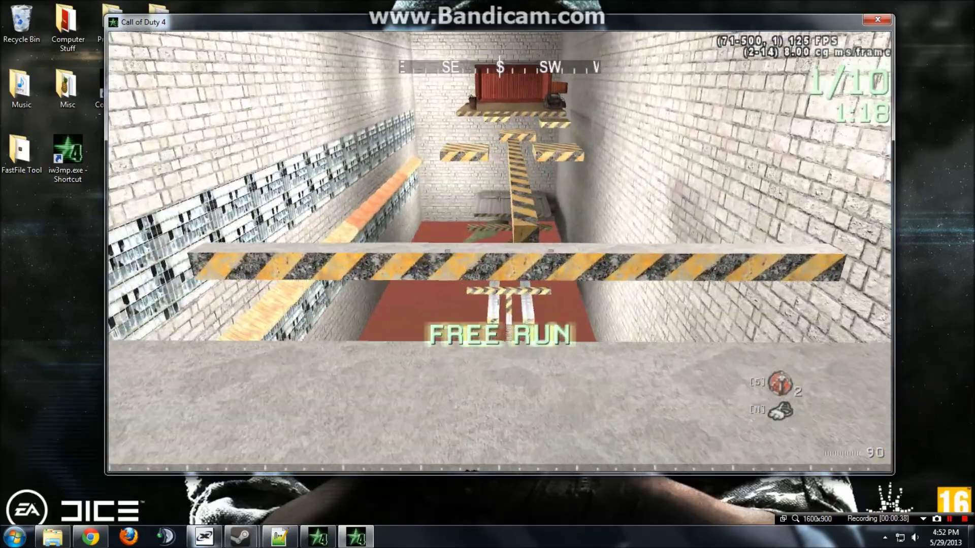
pyautogui.press('w')
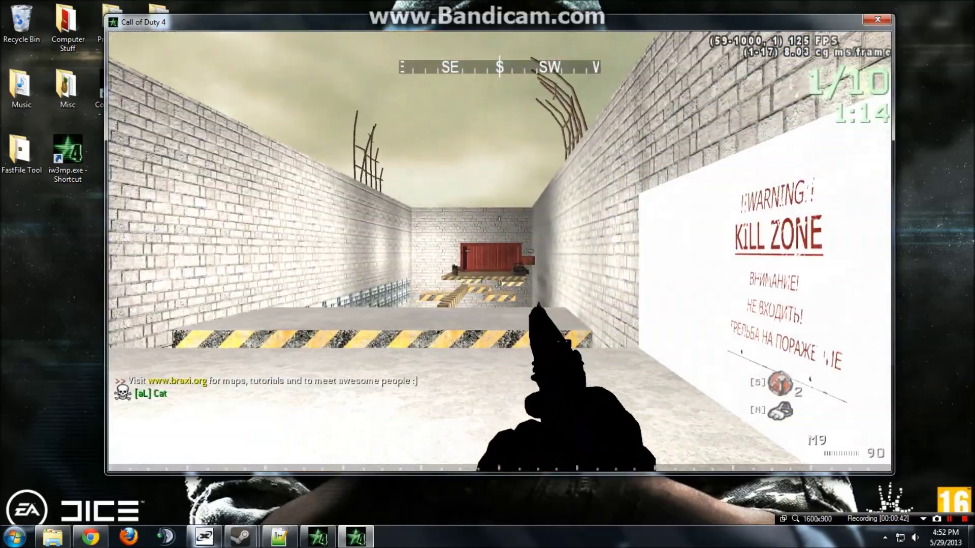
pyautogui.press('Tab')
pyautogui.press('w')
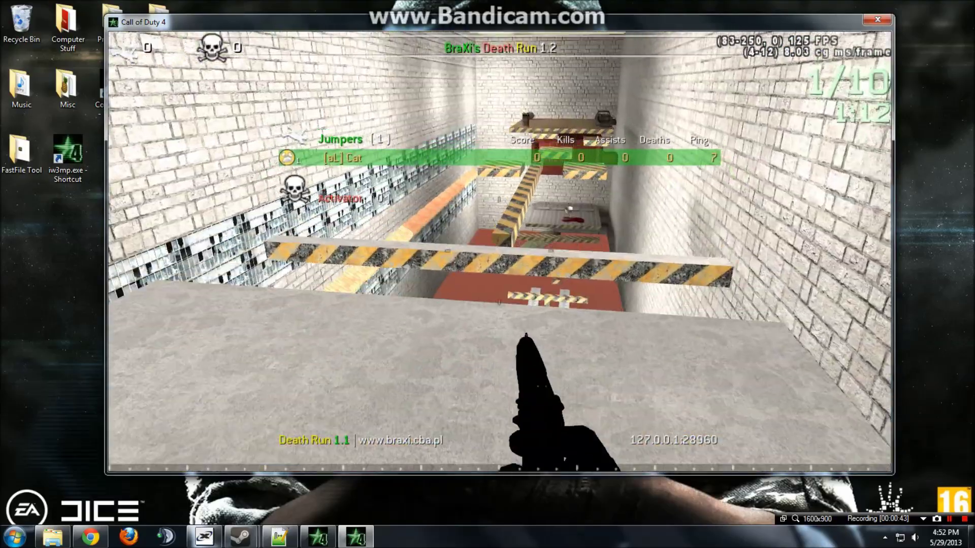
pyautogui.press('w')
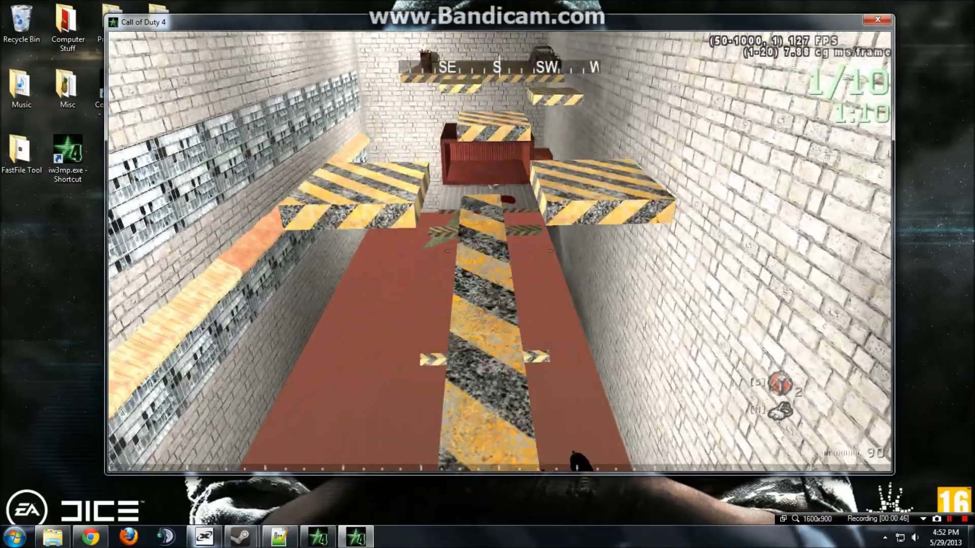
pyautogui.press('w')
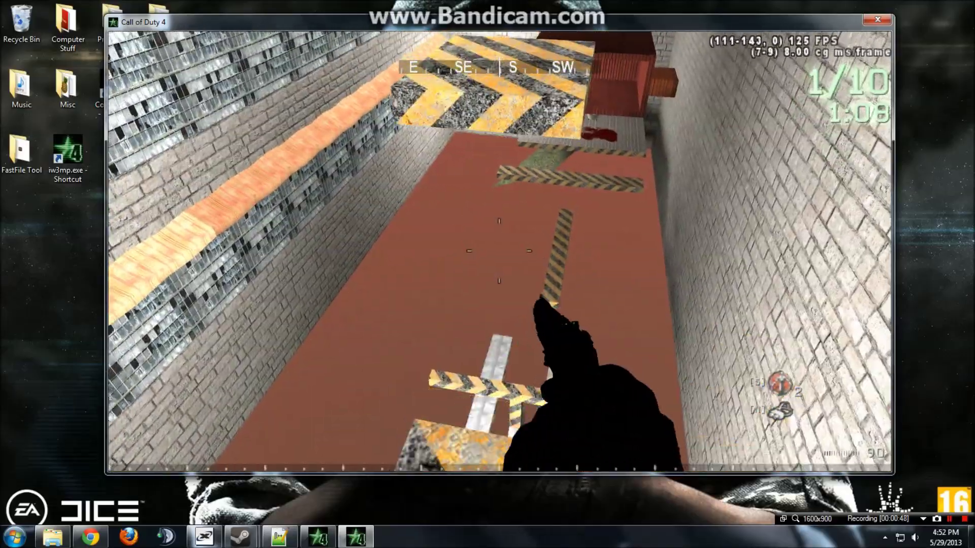
pyautogui.press('w')
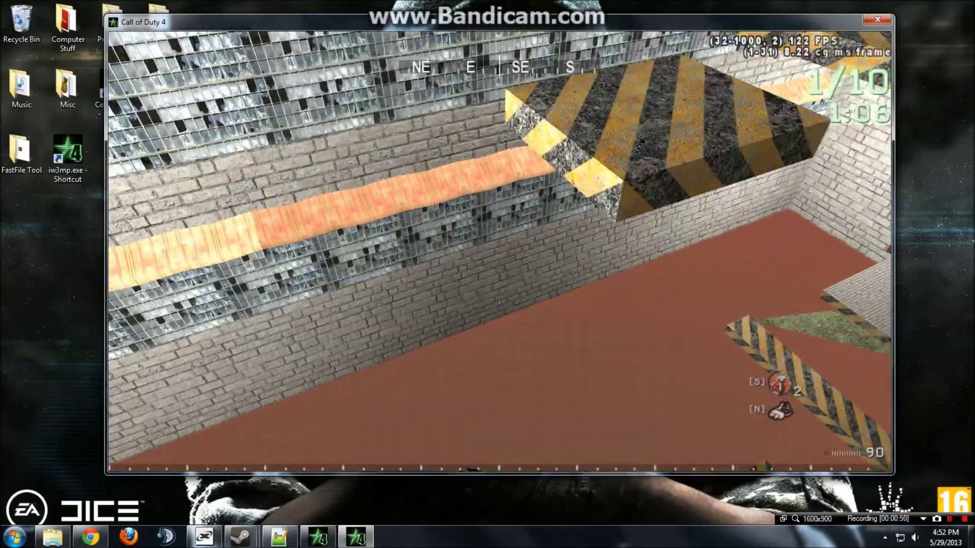
# Continue over the red roof, striped beam and hazard boxes, then quit the game.
pyautogui.press('w')
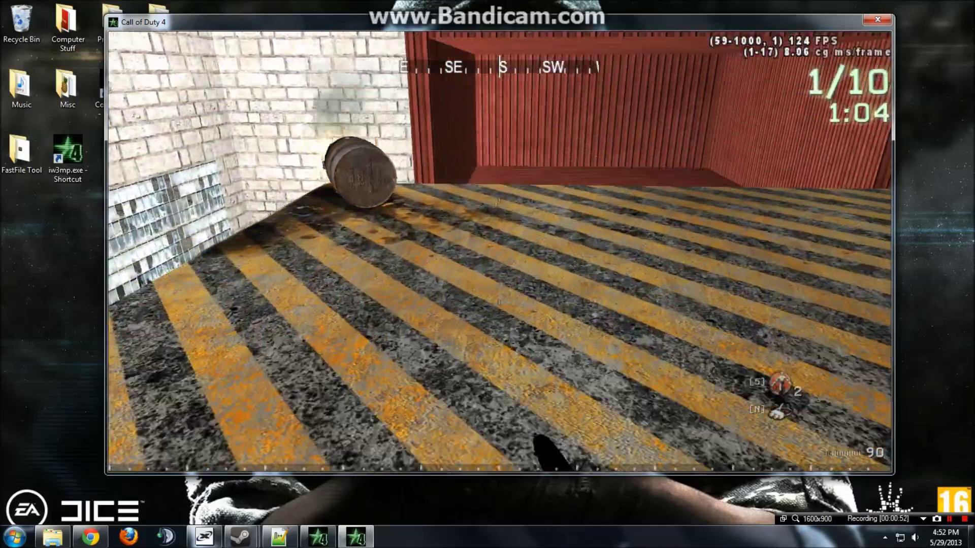
pyautogui.press('w')
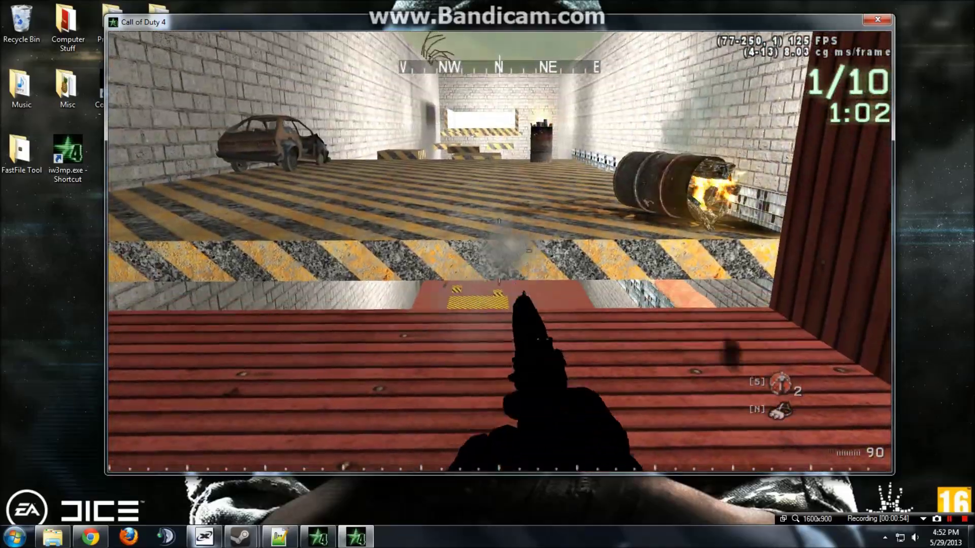
pyautogui.press('w')
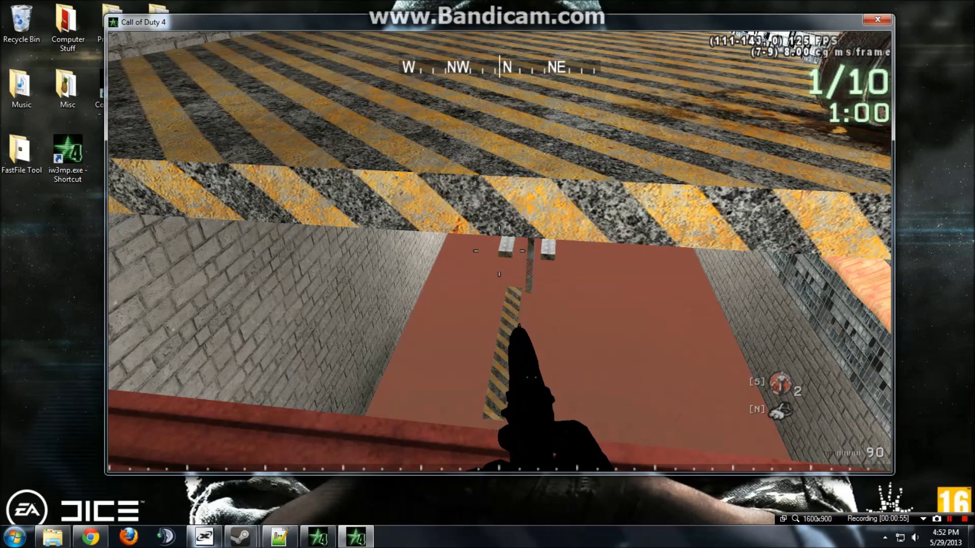
pyautogui.press('w')
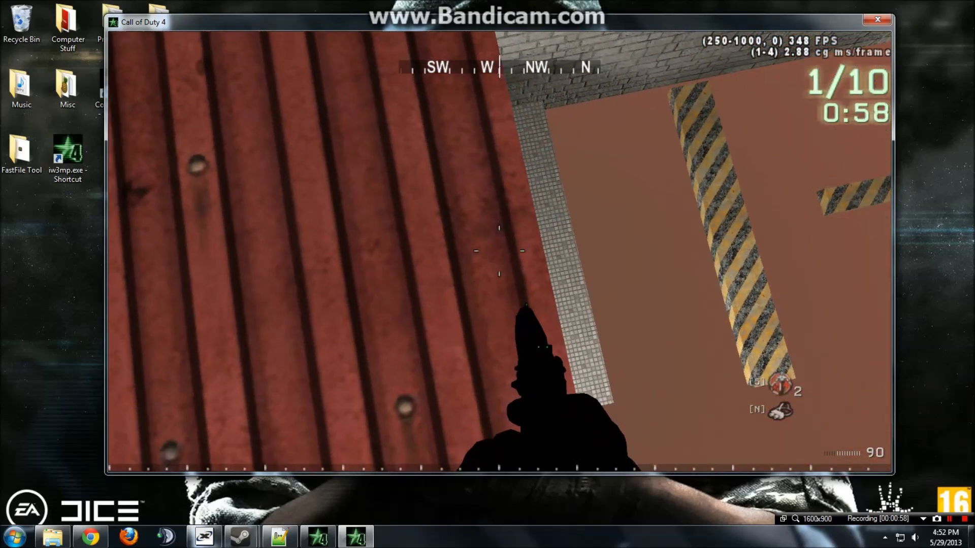
pyautogui.press('w')
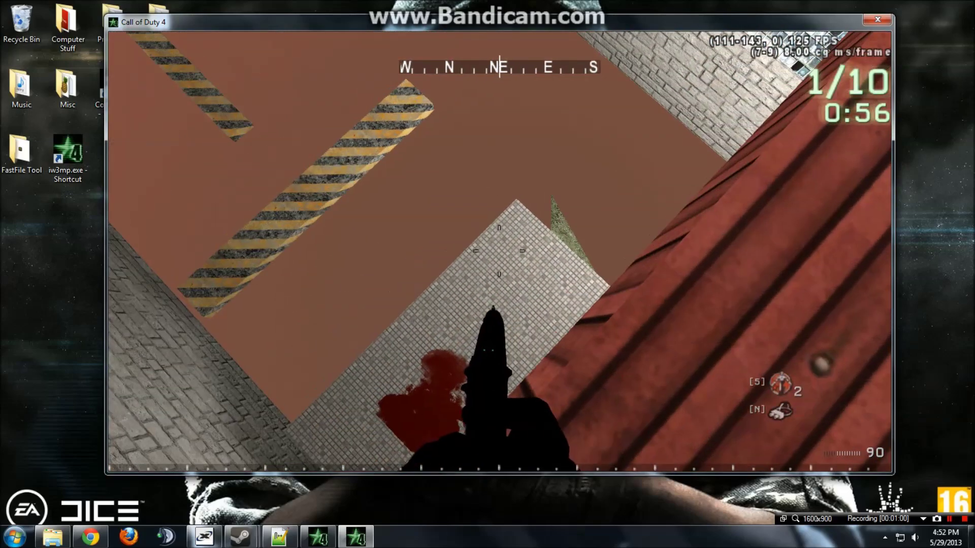
pyautogui.press('w')
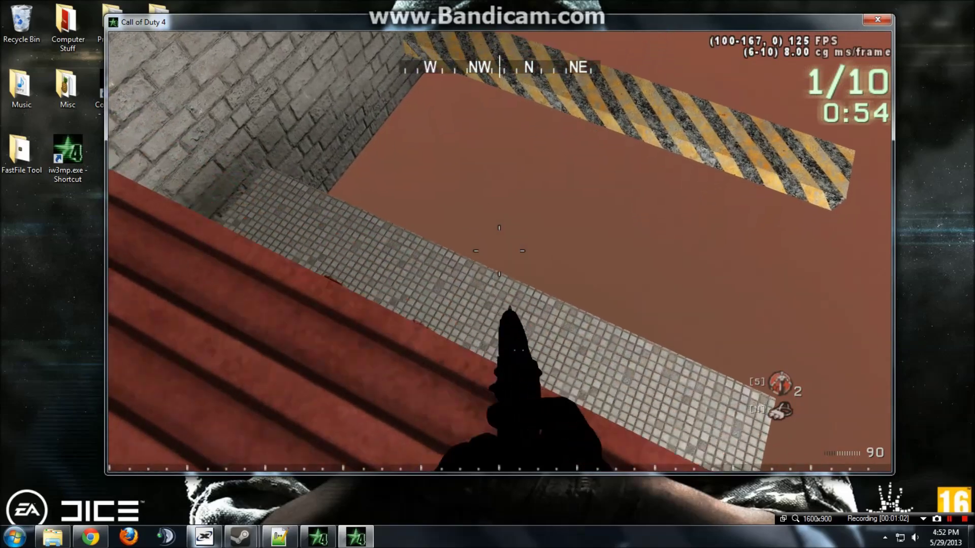
pyautogui.press('w')
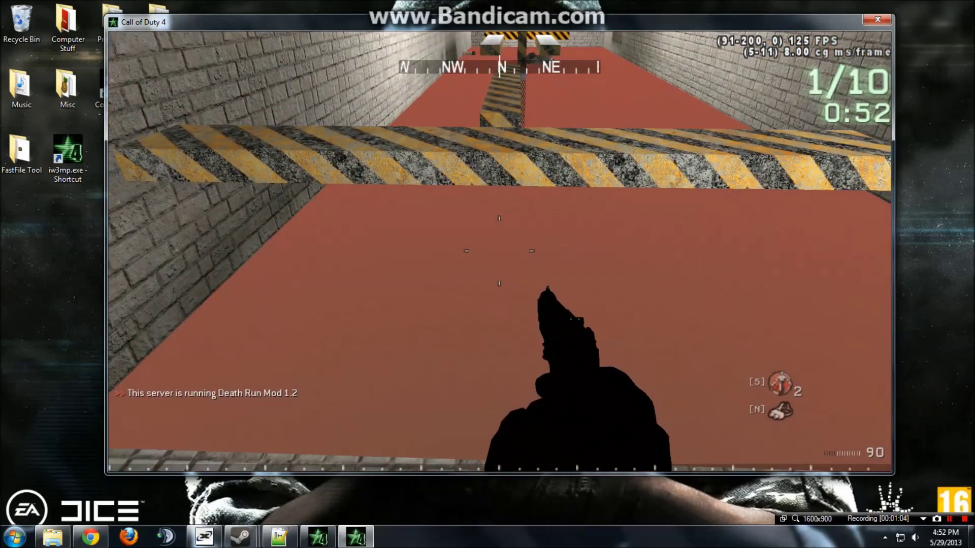
pyautogui.press('w')
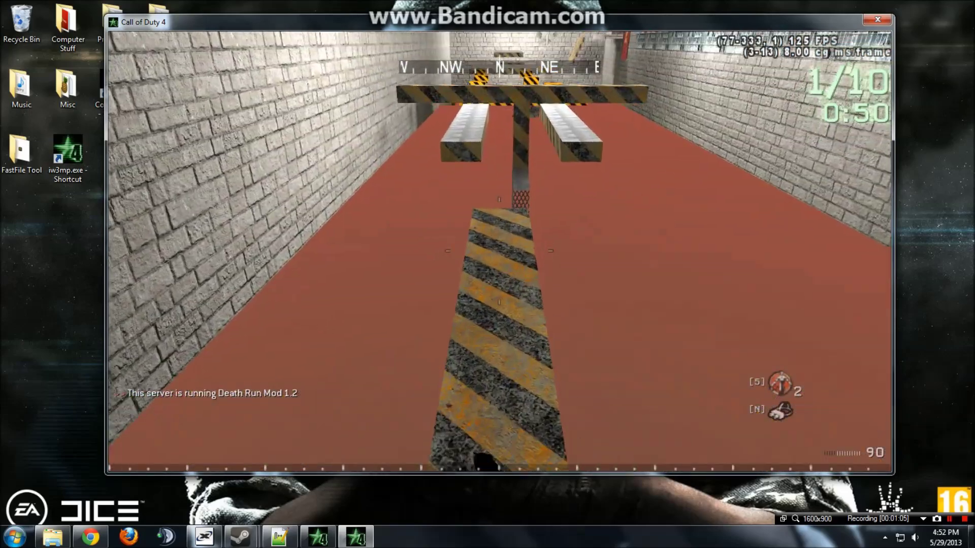
pyautogui.press('w')
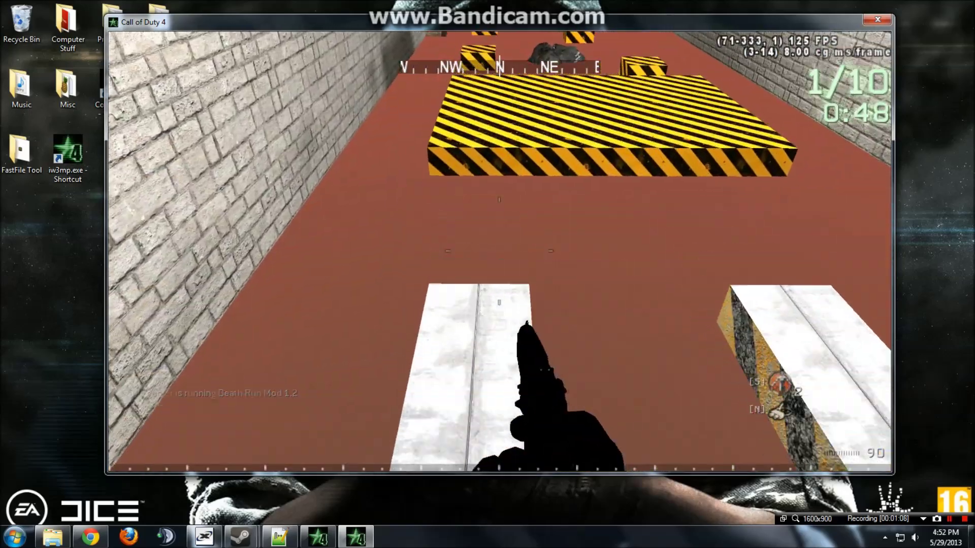
pyautogui.press('w')
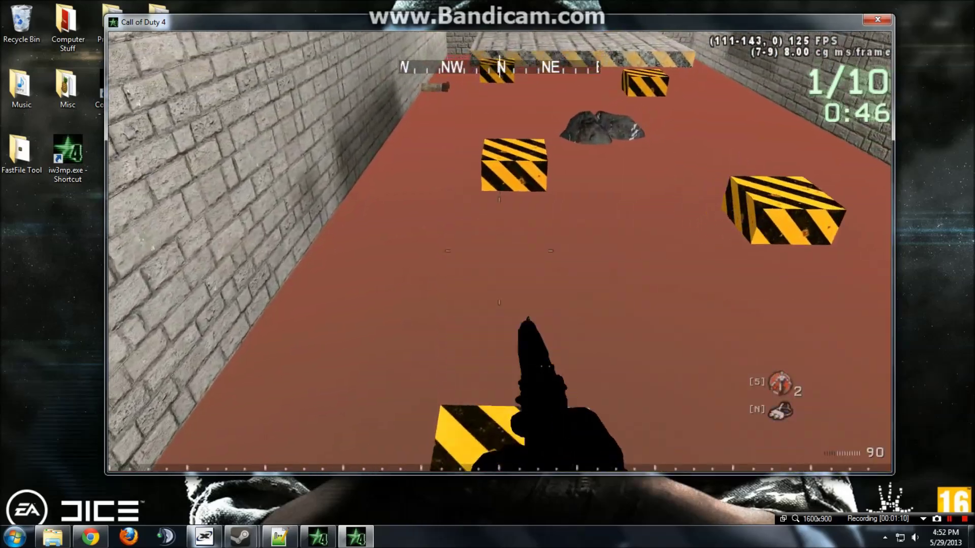
pyautogui.press('Escape')
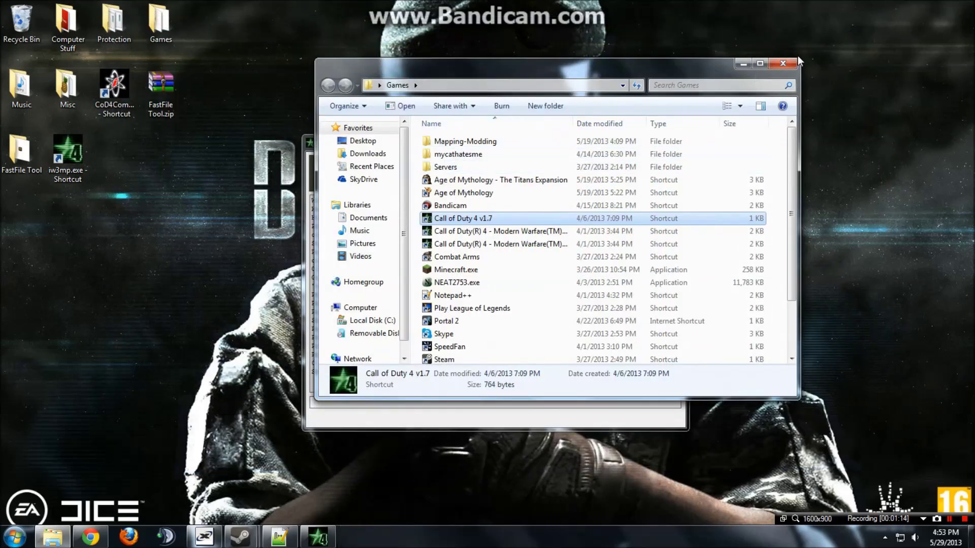
# Close the Games window and open C:\CoD4\Mods\zzz_deathrun via the iw3mp.exe shortcut's file location, maximized.
pyautogui.click(784, 63)
pyautogui.press('super')
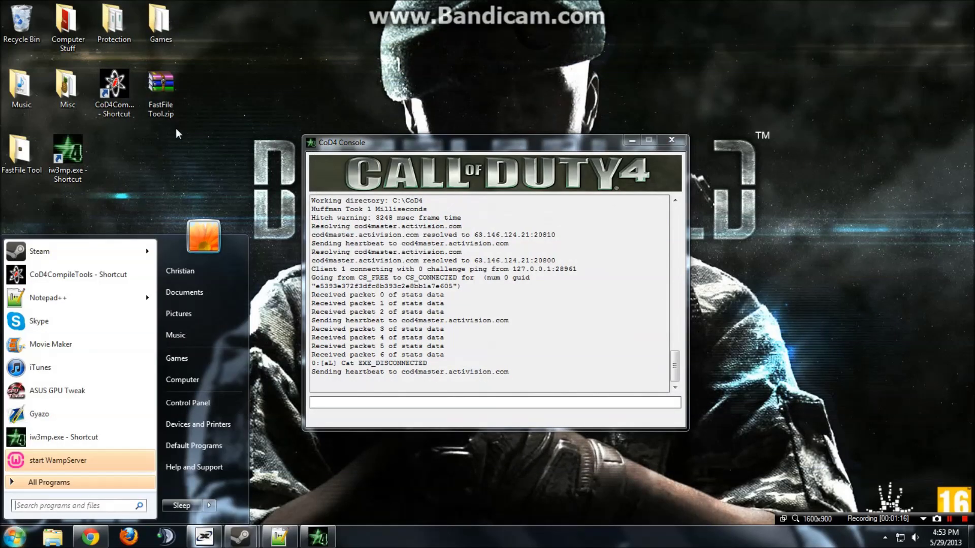
pyautogui.click(73, 160)
pyautogui.rightClick(72, 160)
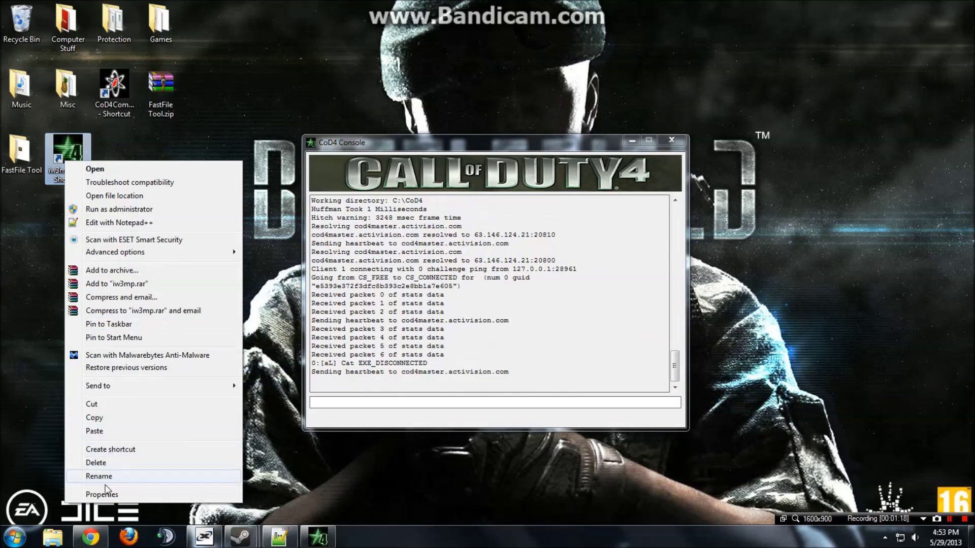
pyautogui.click(134, 196)
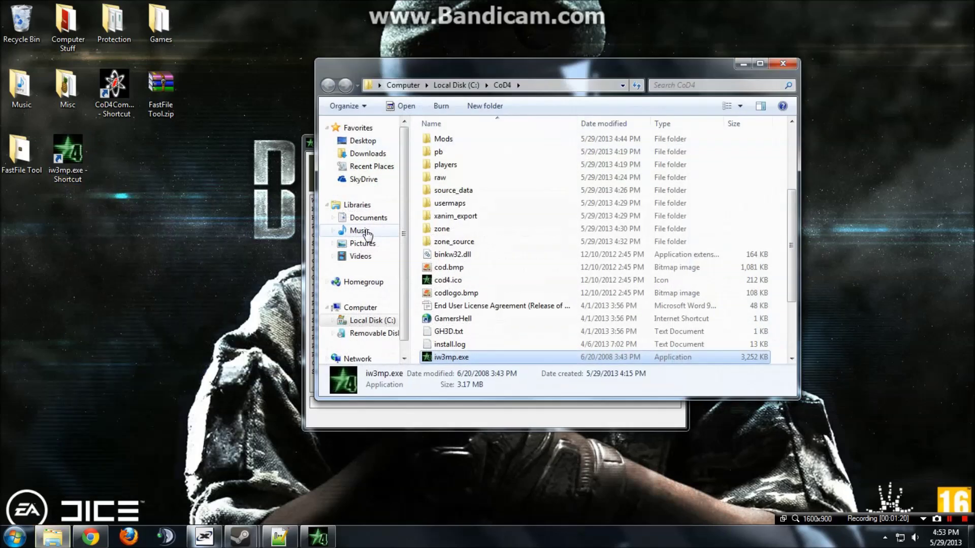
pyautogui.press('super+Up')
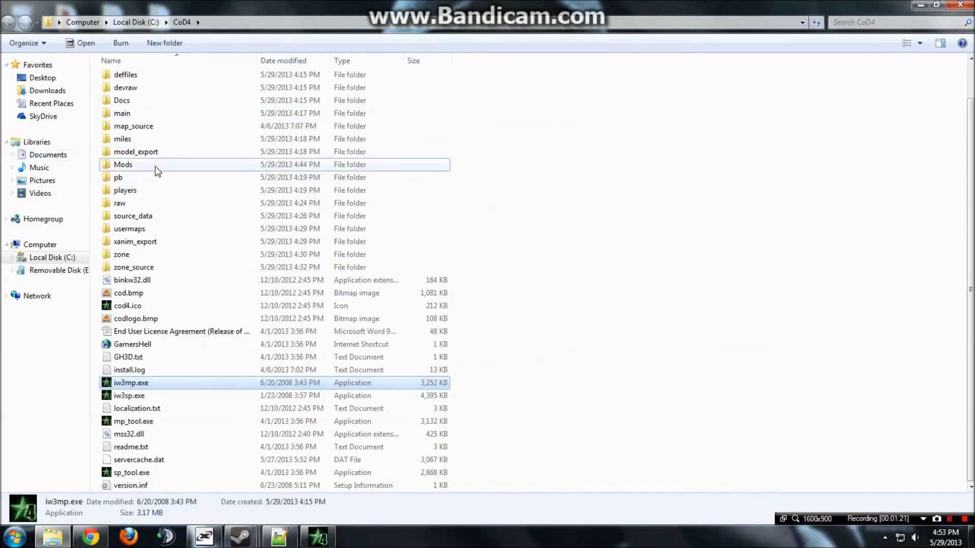
pyautogui.doubleClick(122, 164)
pyautogui.doubleClick(157, 268)
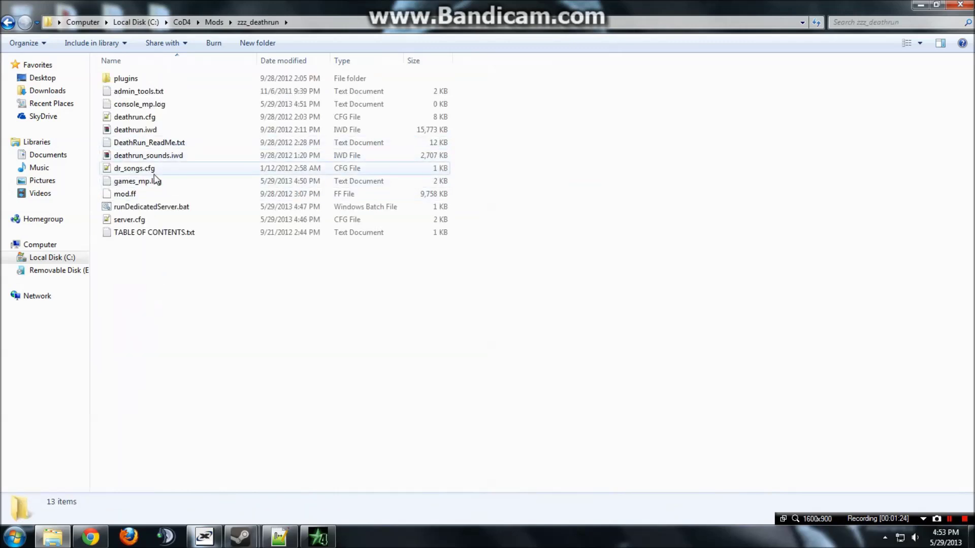
# Open server.cfg and review the rcon password and max clients settings.
pyautogui.doubleClick(151, 219)
pyautogui.click(151, 227)
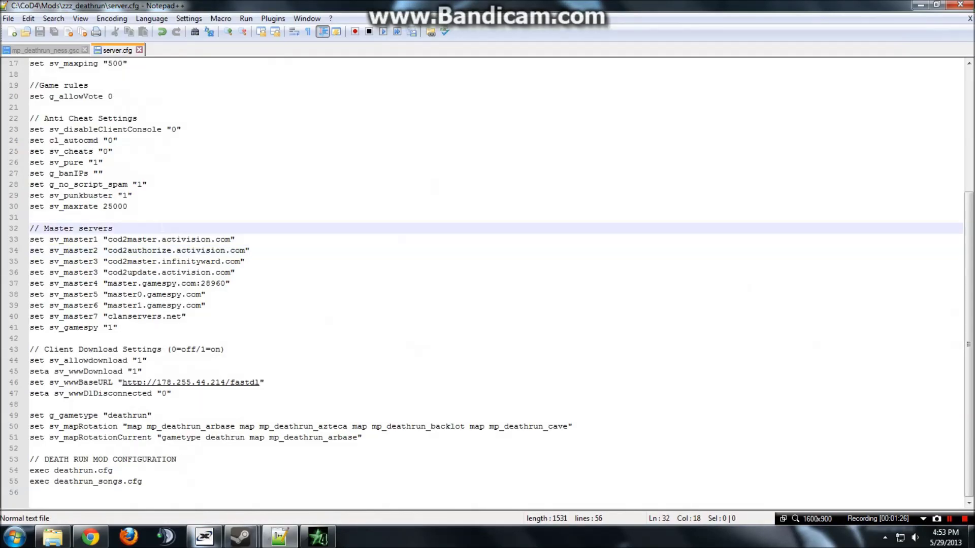
pyautogui.scroll(5, 487, 284)
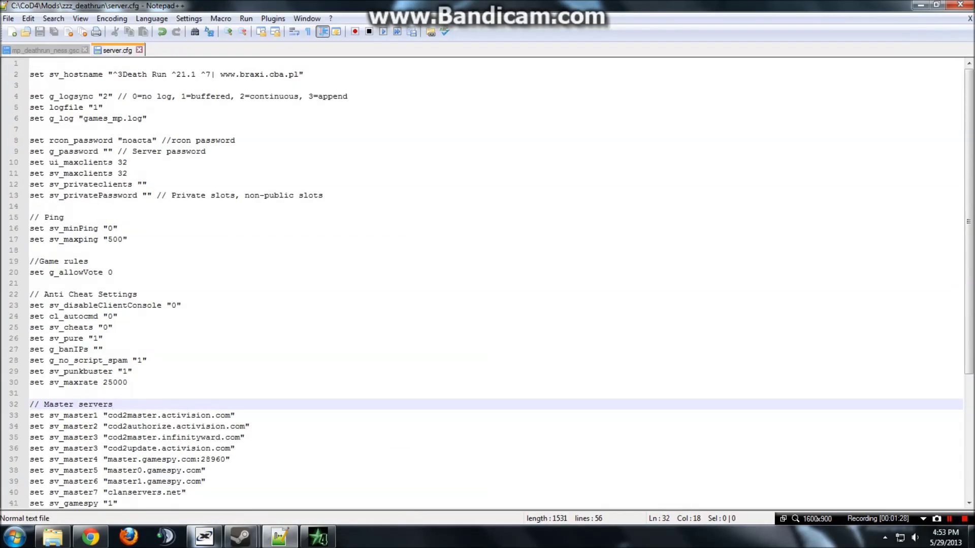
pyautogui.moveTo(122, 140); pyautogui.dragTo(151, 141)
pyautogui.click(132, 162)
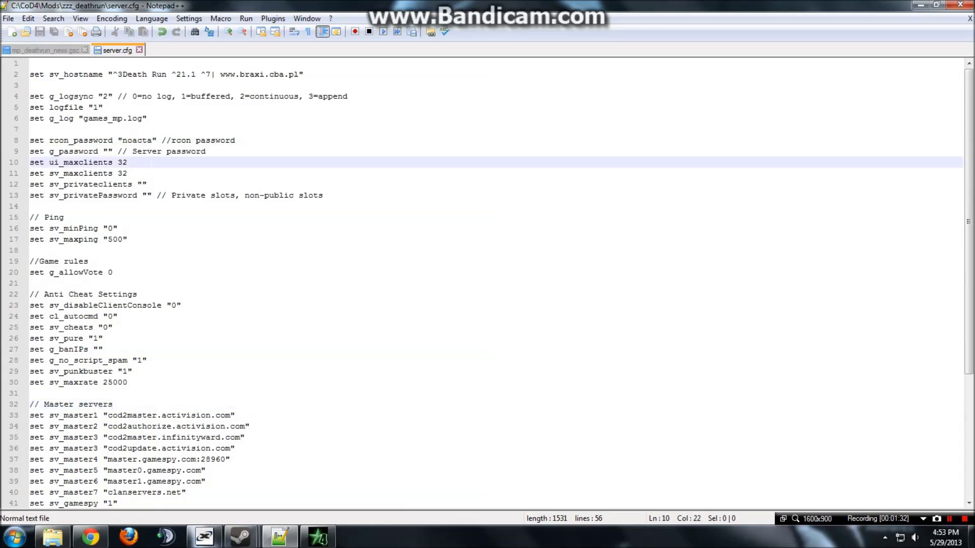
pyautogui.doubleClick(138, 140)
pyautogui.click(166, 173)
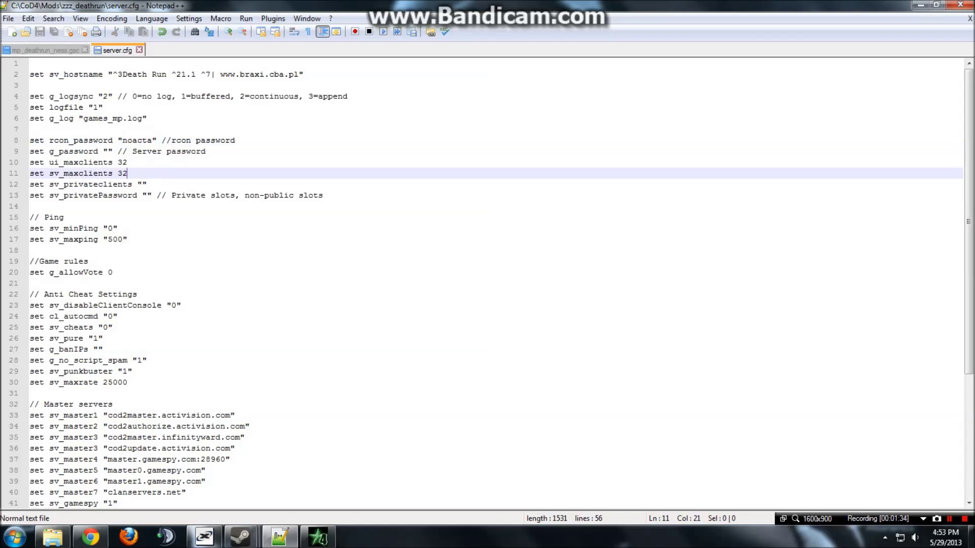
# Review the fast download URL, game type and map rotation, then close server.cfg unchanged.
pyautogui.scroll(-5, 487, 283)
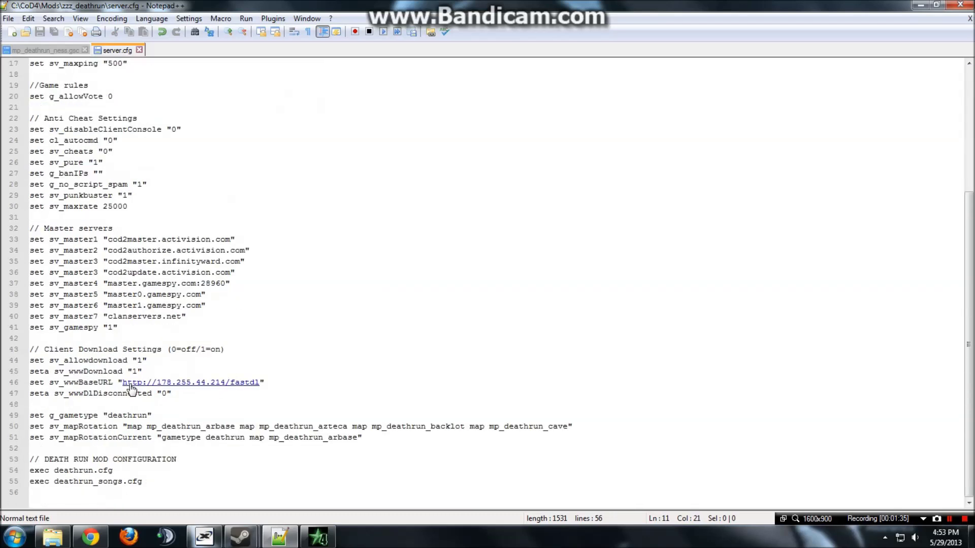
pyautogui.moveTo(122, 383)
pyautogui.mouseDown()
pyautogui.moveTo(259, 383)
pyautogui.moveTo(123, 383)
pyautogui.mouseUp()
pyautogui.click(172, 394)
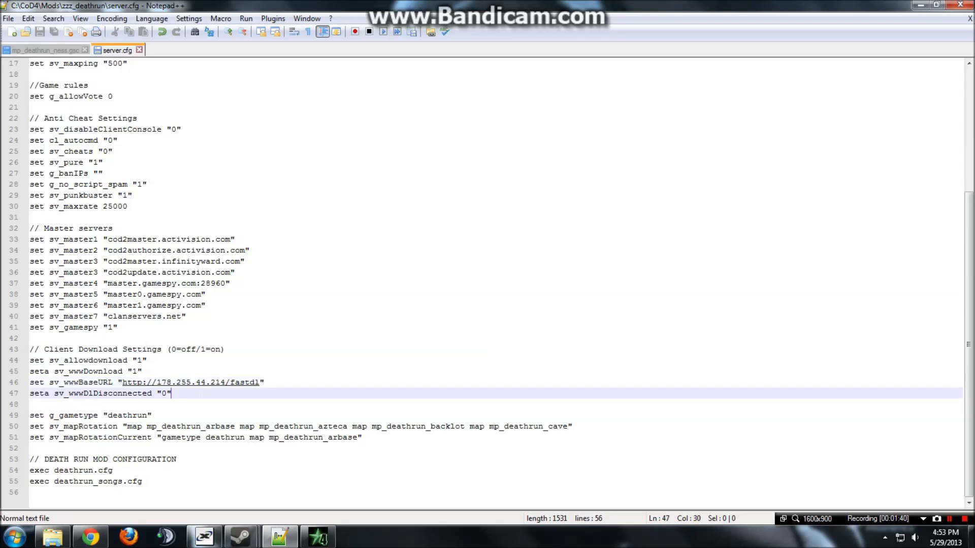
pyautogui.press('Down')
pyautogui.press('Down')
pyautogui.click(190, 437)
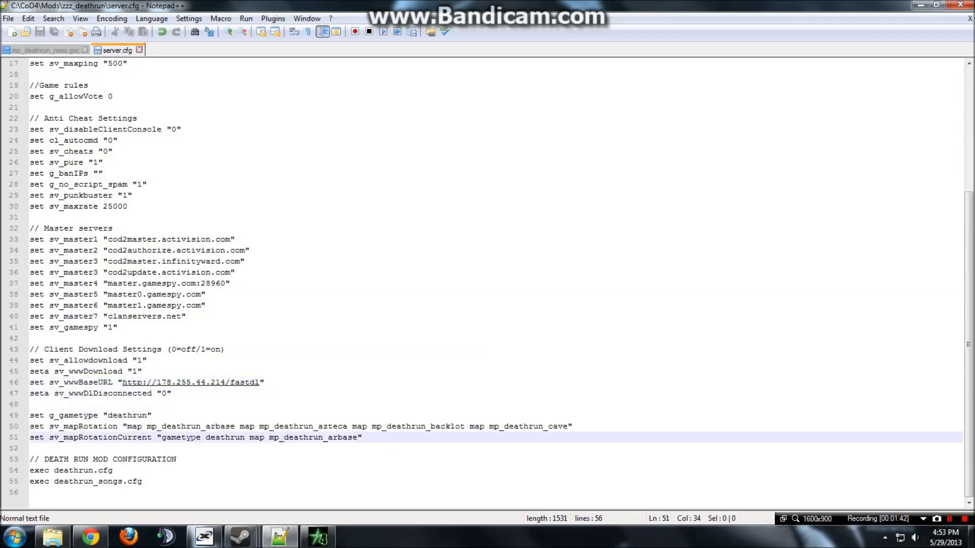
pyautogui.click(139, 50)
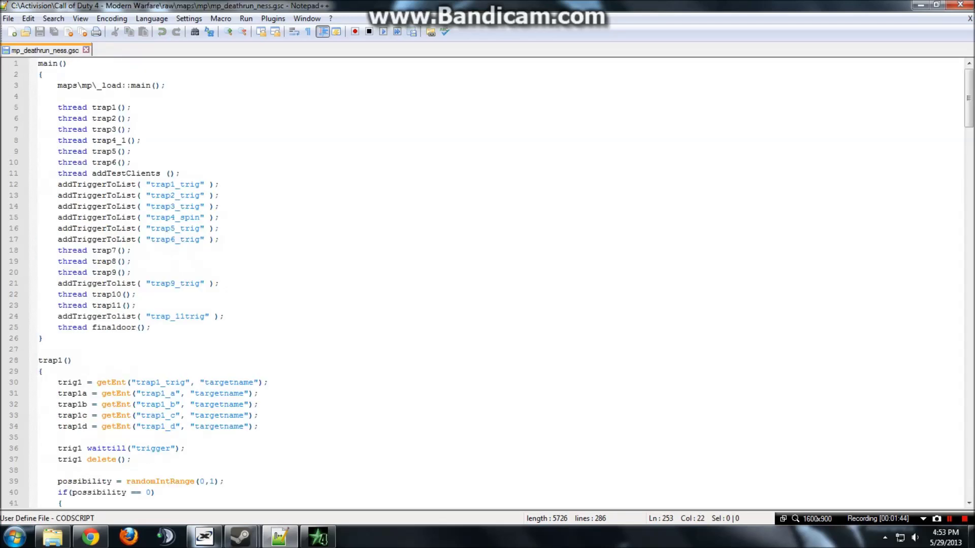
pyautogui.click(52, 537)
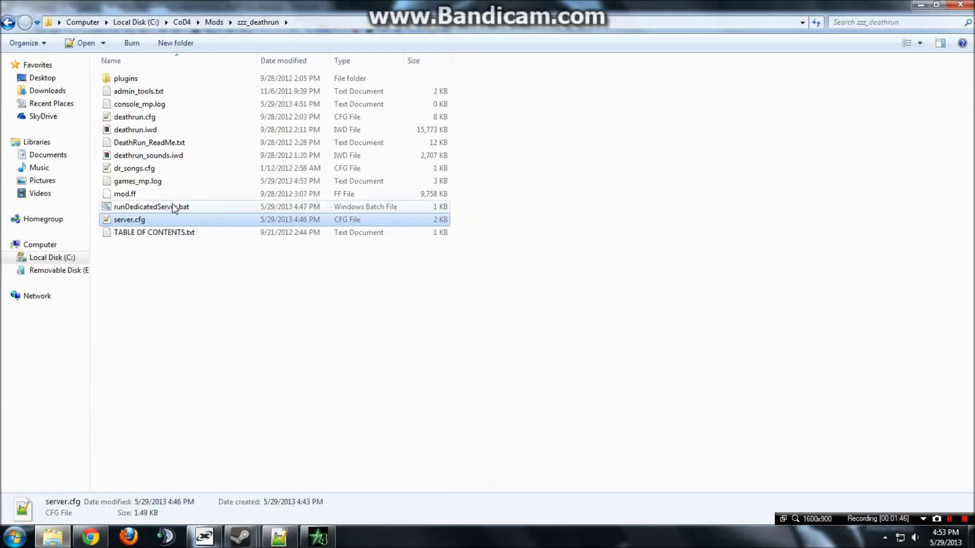
# Open deathrun.cfg at its dr_admin_loginpass lines and bring the CoD4 Console to the front.
pyautogui.doubleClick(157, 120)
pyautogui.scroll(-6, 159, 122)
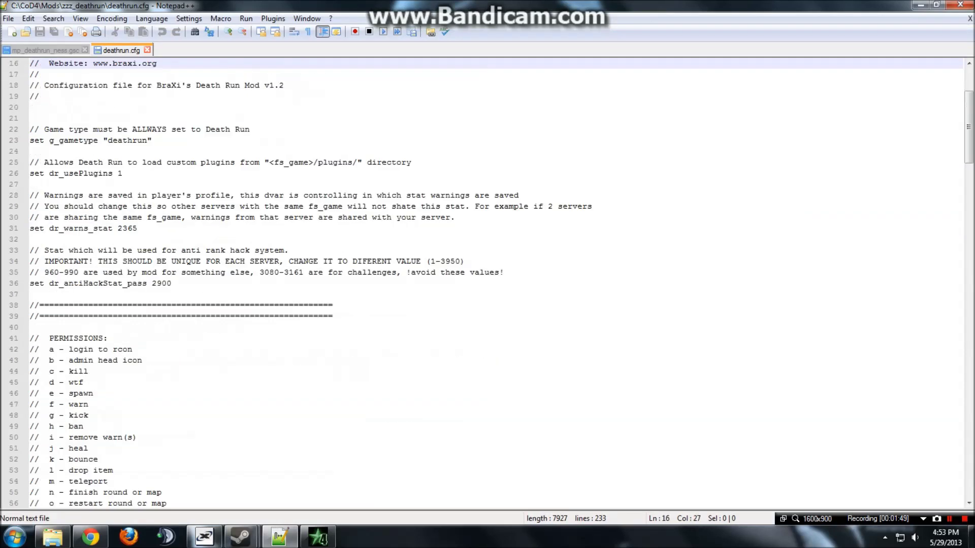
pyautogui.scroll(-5, 488, 284)
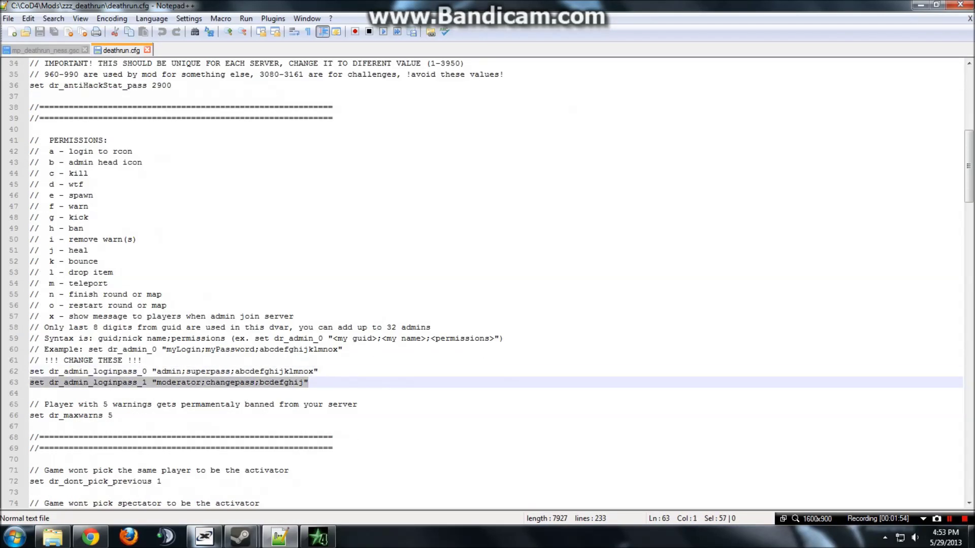
pyautogui.moveTo(308, 382); pyautogui.dragTo(30, 371)
pyautogui.click(388, 395)
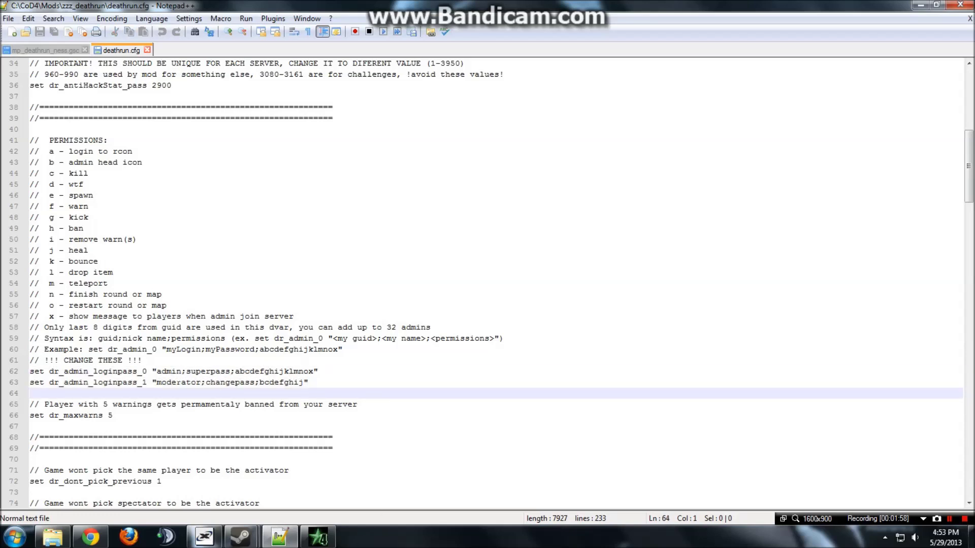
pyautogui.click(177, 382)
pyautogui.press('End')
pyautogui.click(318, 537)
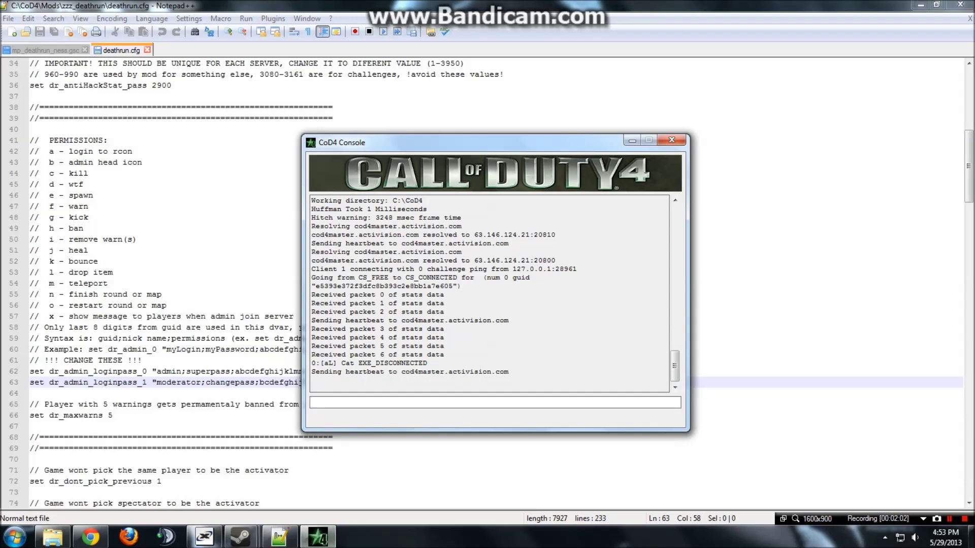
# Run status in the console, inspect its guid column for mp_deathrun_arbase, and move the console right.
pyautogui.write('status')
pyautogui.press('Return')
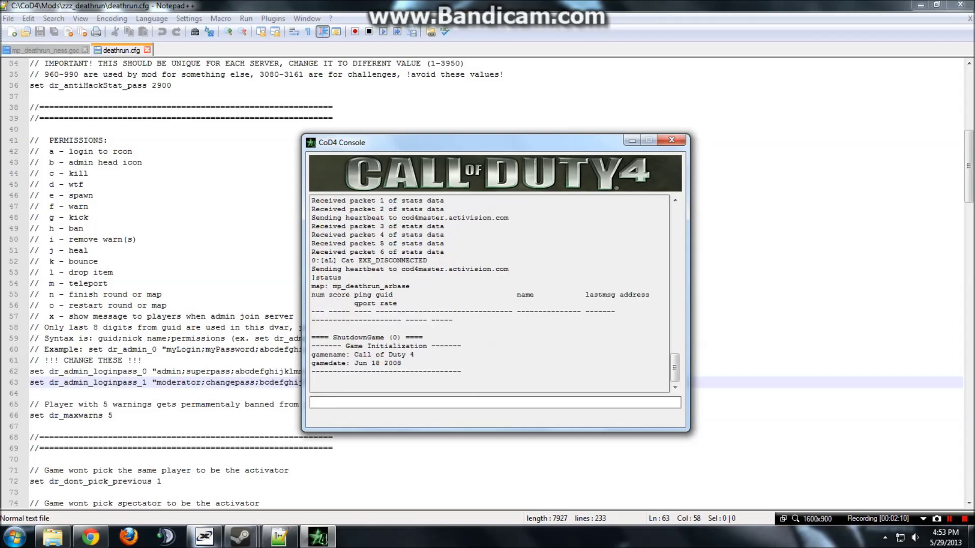
pyautogui.moveTo(311, 311); pyautogui.dragTo(507, 315)
pyautogui.click(453, 320)
pyautogui.moveTo(397, 303); pyautogui.dragTo(508, 311)
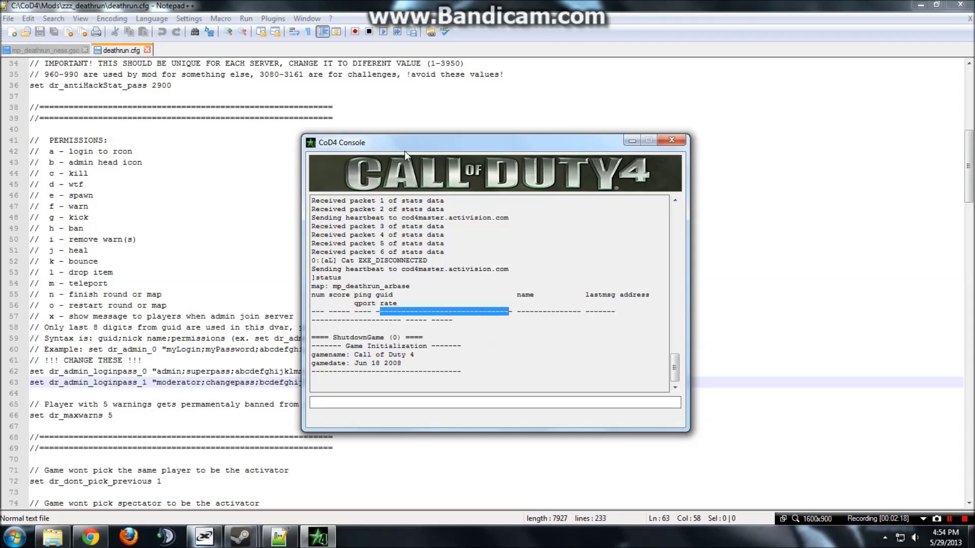
pyautogui.moveTo(404, 147); pyautogui.dragTo(627, 146)
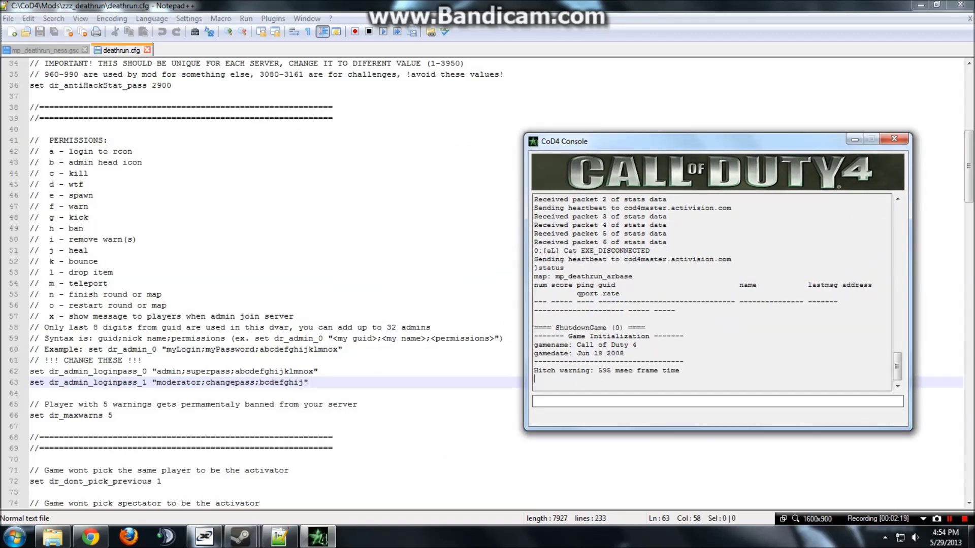
# Review the list of admin permission letters in deathrun.cfg.
pyautogui.doubleClick(673, 5)
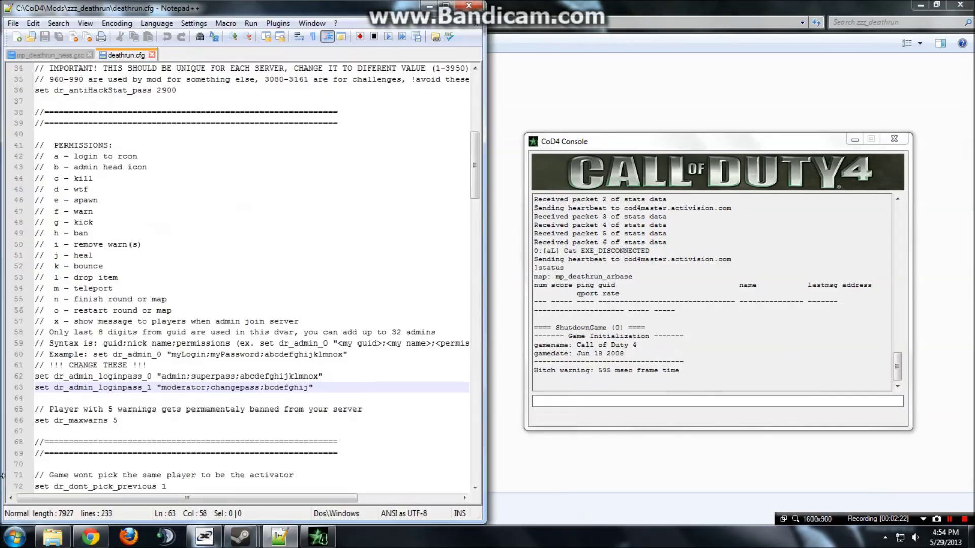
pyautogui.scroll(-1, 239, 276)
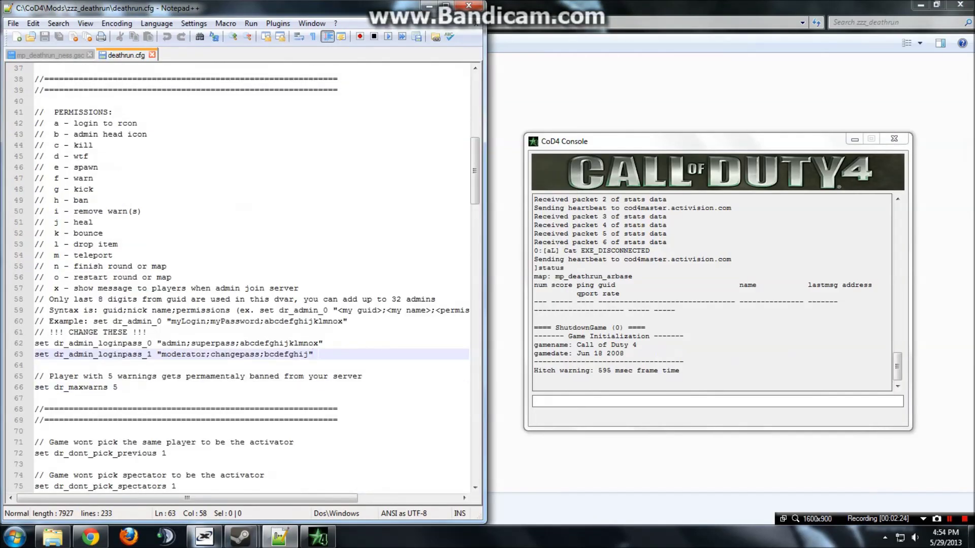
pyautogui.click(323, 343)
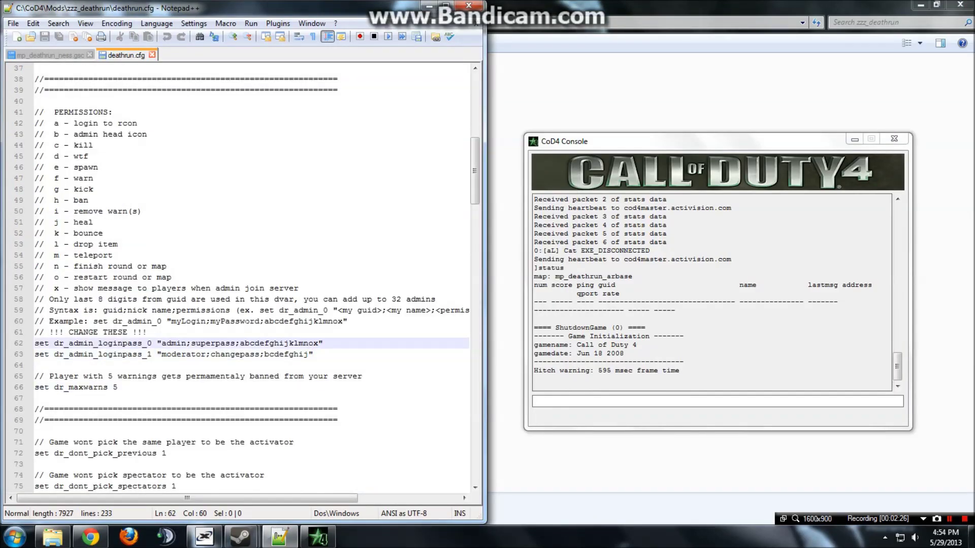
pyautogui.moveTo(323, 343); pyautogui.dragTo(57, 123)
pyautogui.click(94, 178)
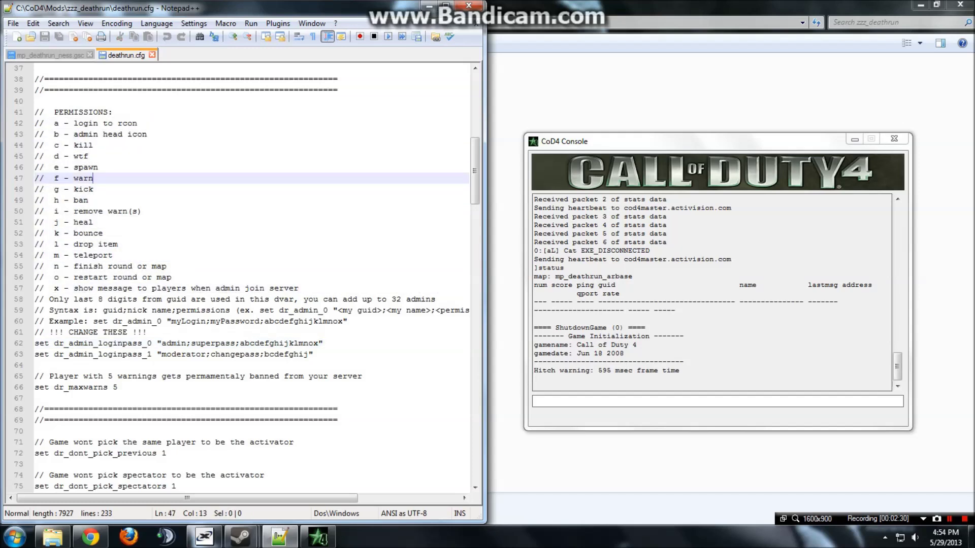
# Add a new admin line below the moderator login with a name, password and permissions abcdefghijklmnox.
pyautogui.click(314, 354)
pyautogui.press('Return')
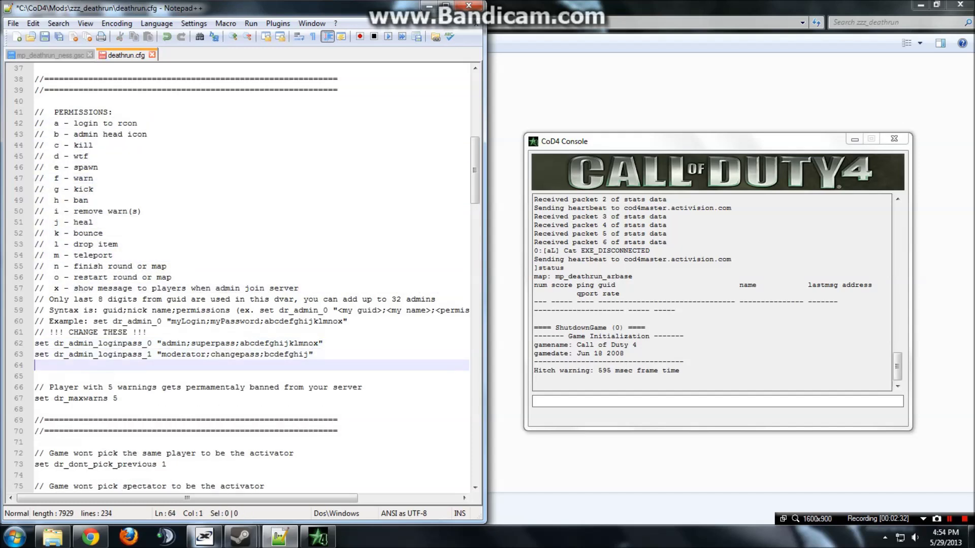
pyautogui.write('set dr_admin_0')
pyautogui.press('BackSpace')
pyautogui.write('2')
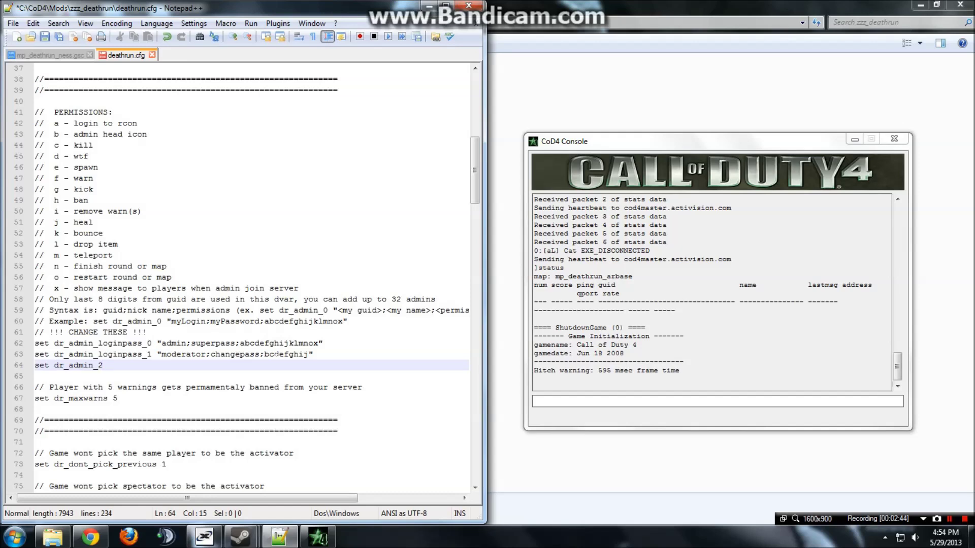
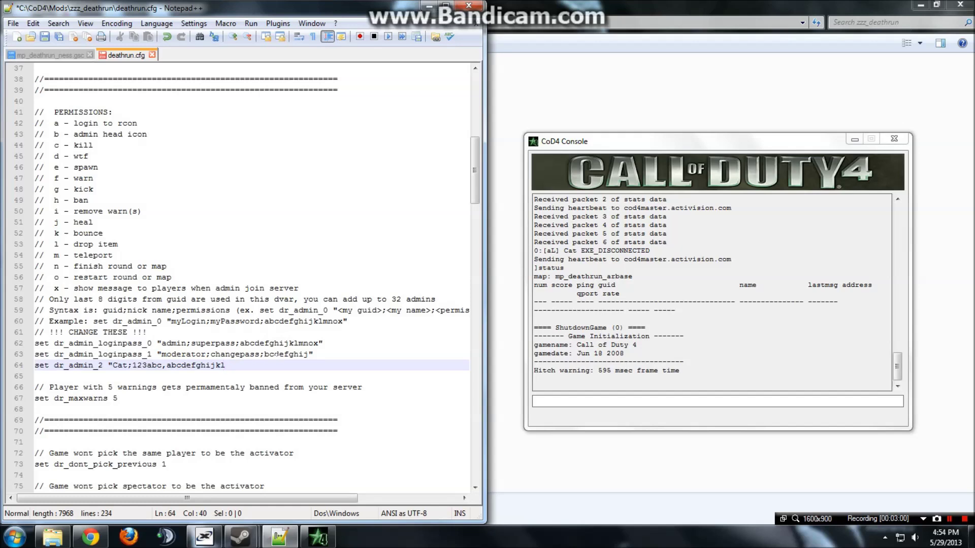
pyautogui.write('mnox"')
pyautogui.press('Return')
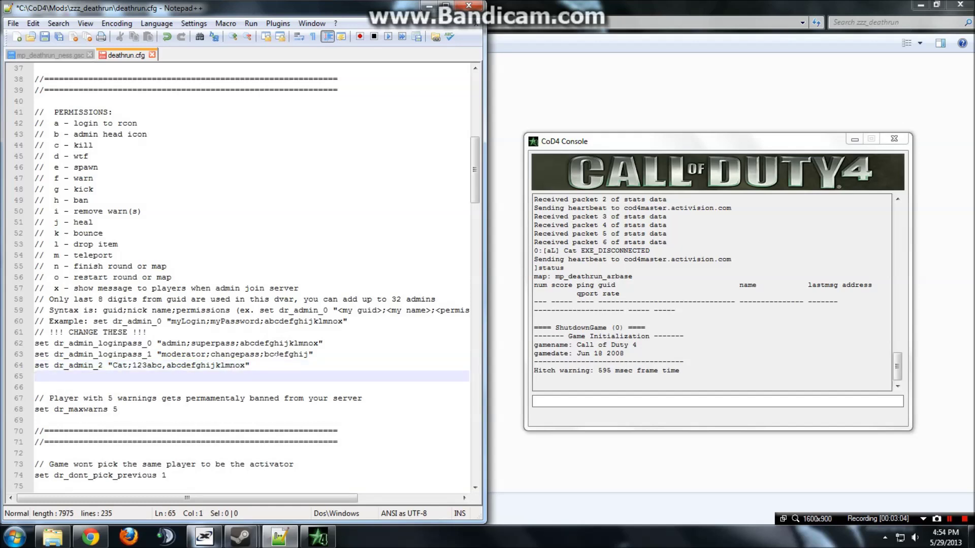
# Check the guid column in the console status, then start a second set dr_admin_2 line.
pyautogui.moveTo(658, 301); pyautogui.dragTo(736, 302)
pyautogui.click(740, 301)
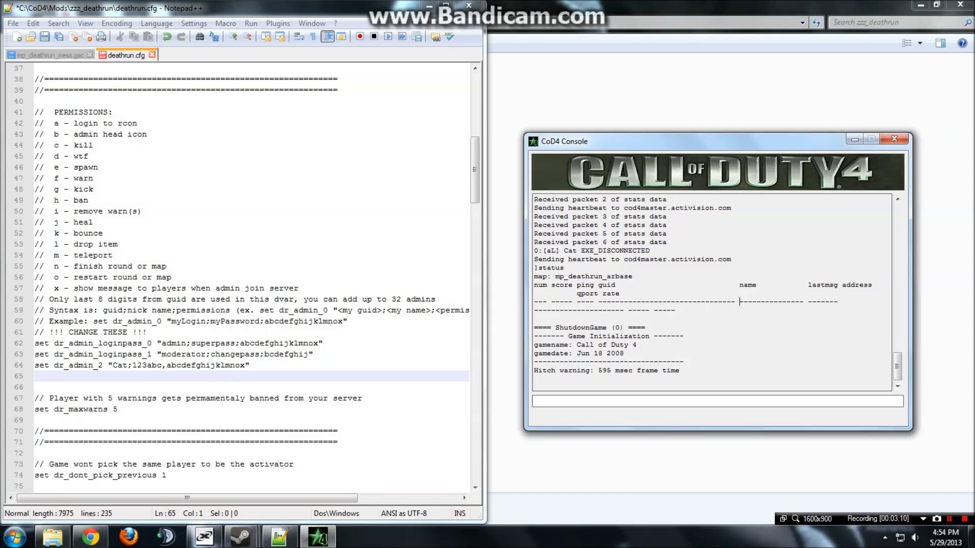
pyautogui.click(35, 387)
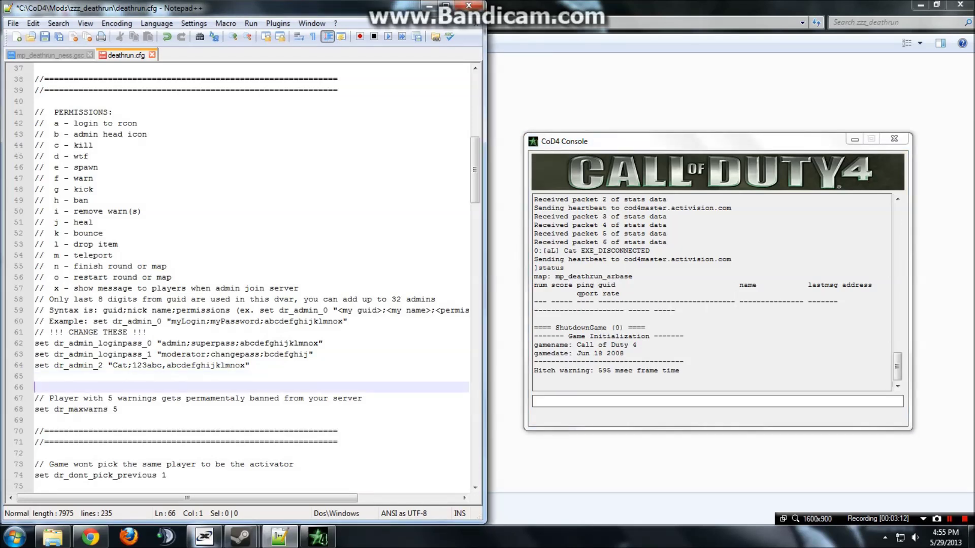
pyautogui.click(36, 376)
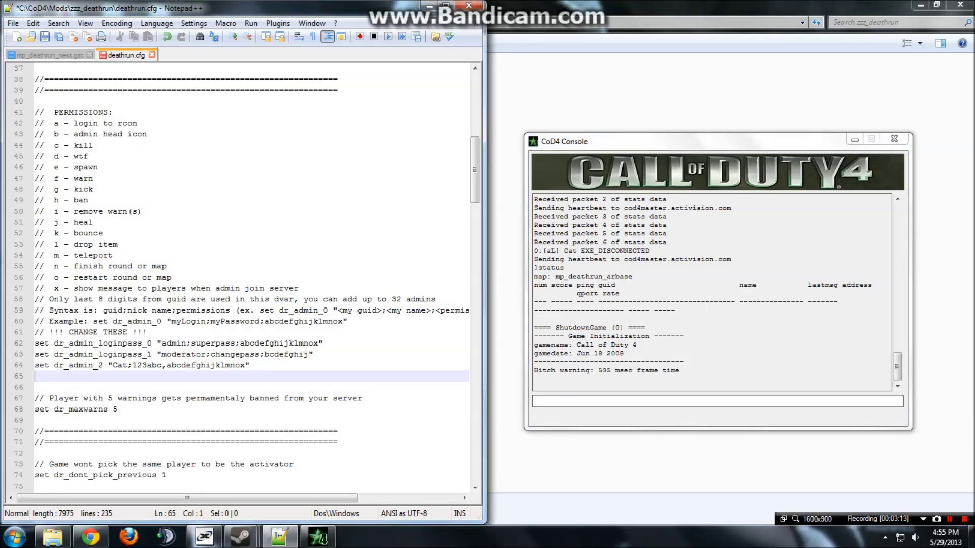
pyautogui.write('set dr_admin_2')
pyautogui.click(103, 365)
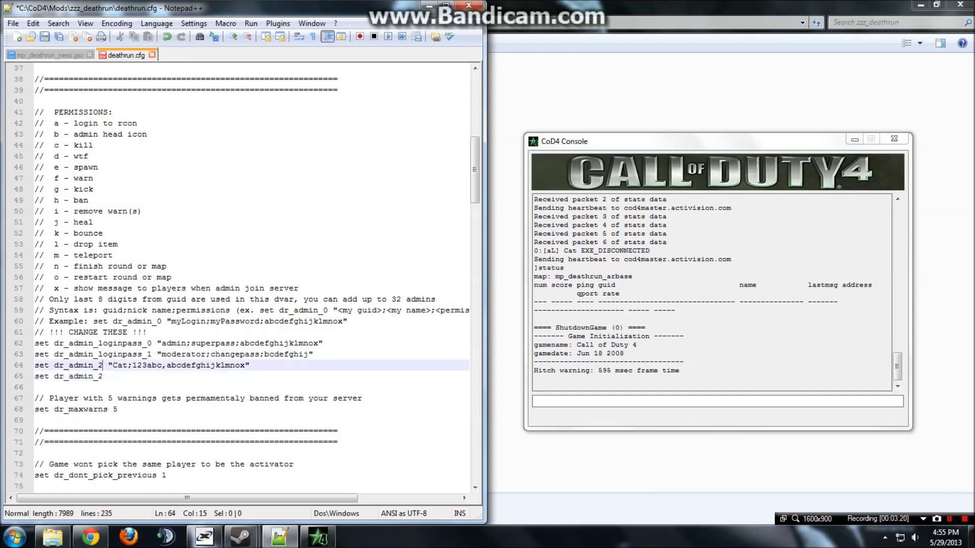
pyautogui.press('BackSpace')
pyautogui.write('loginpa')
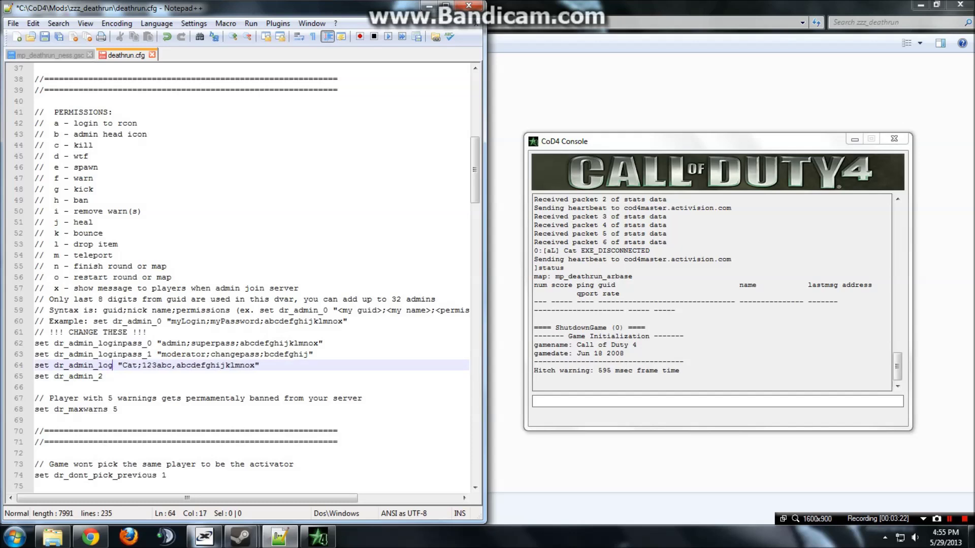
pyautogui.write('ss_2')
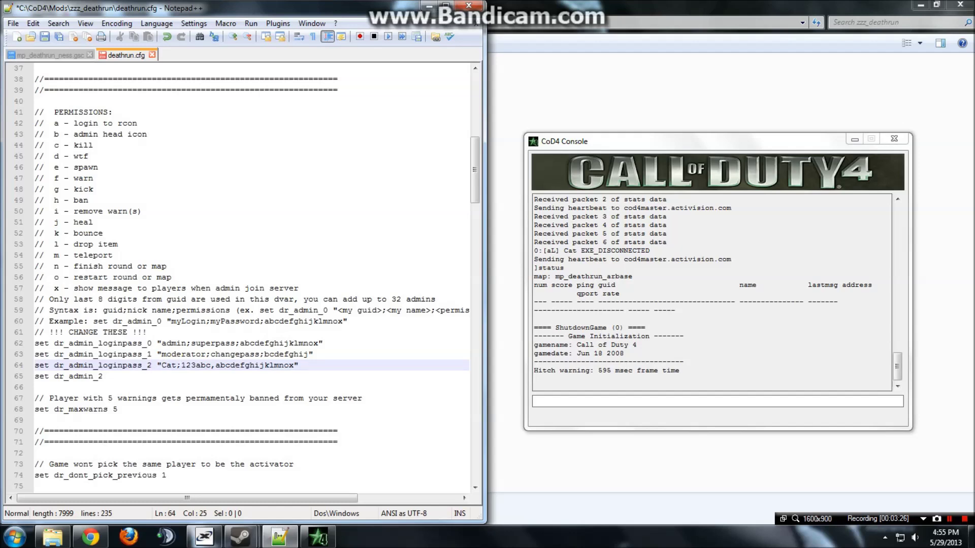
pyautogui.hotkey('shift', 'End')
pyautogui.press('End')
pyautogui.click(103, 376)
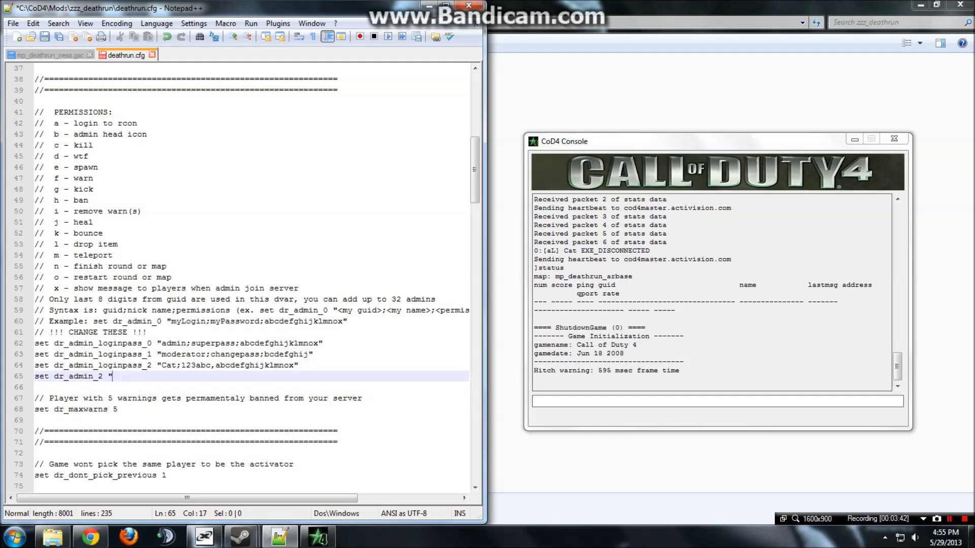
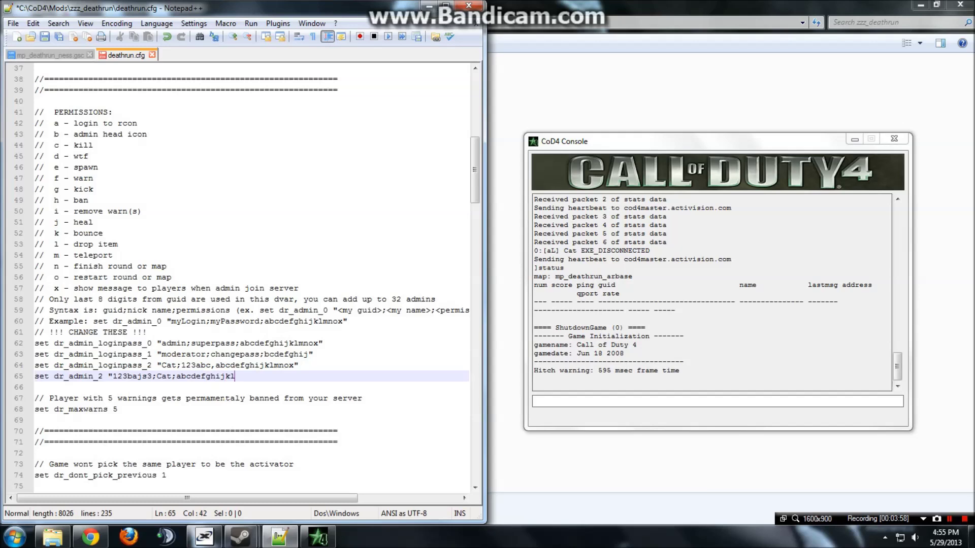
# Save deathrun.cfg, shut down the running server console, and relaunch the dedicated server.
pyautogui.click(45, 37)
pyautogui.click(894, 147)
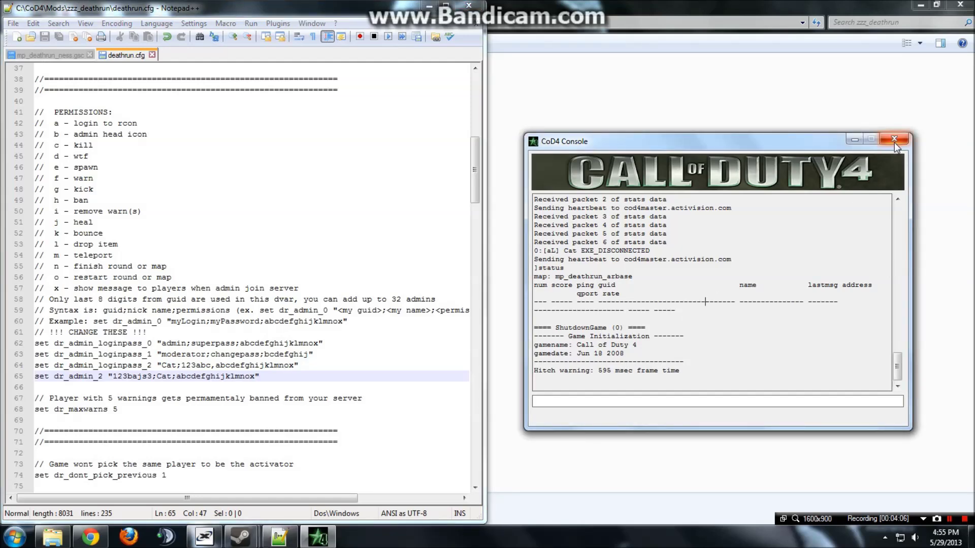
pyautogui.click(895, 142)
pyautogui.moveTo(410, 12); pyautogui.dragTo(880, 82)
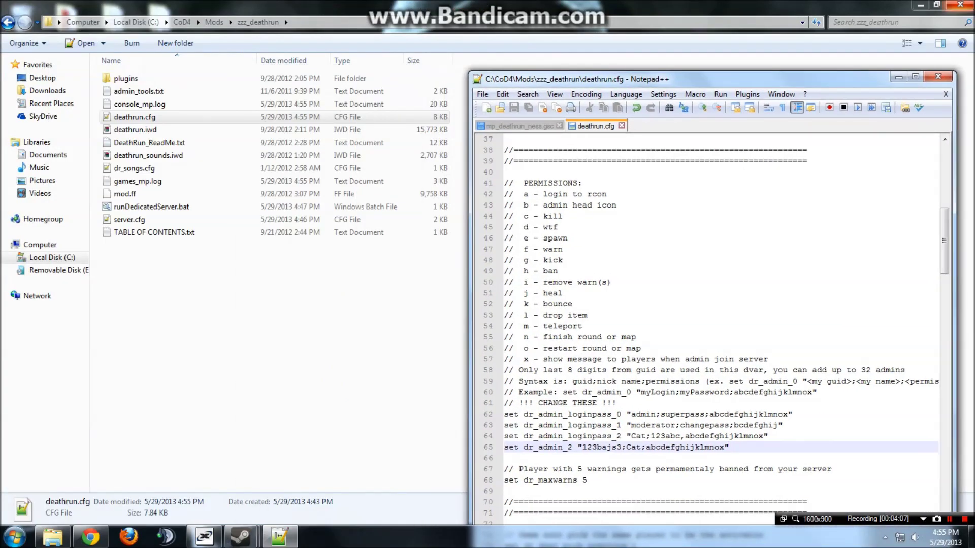
pyautogui.click(920, 5)
pyautogui.click(81, 165)
pyautogui.doubleClick(82, 166)
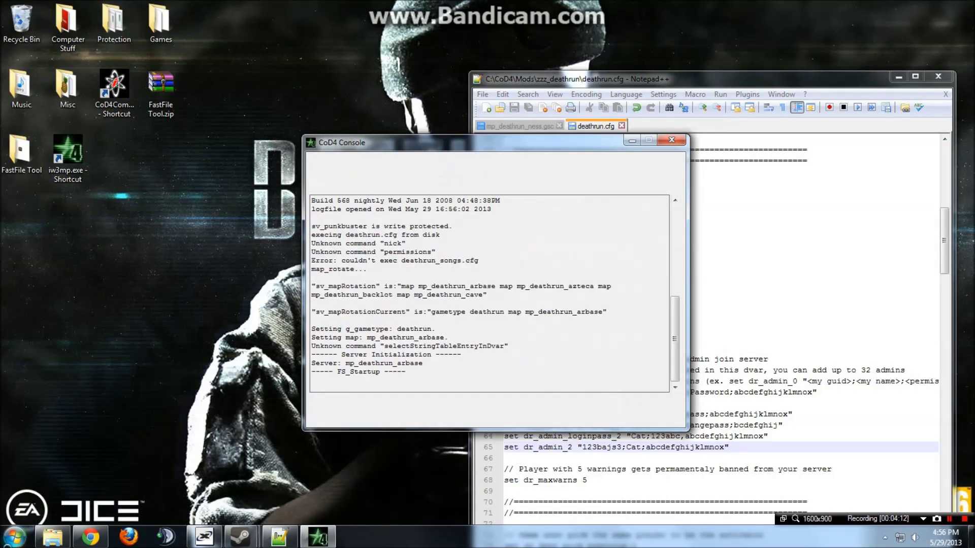
# Switch to the BraXi forum in Chrome and open the Administration system thread under Discussion.
pyautogui.moveTo(64, 538)
pyautogui.click(71, 496)
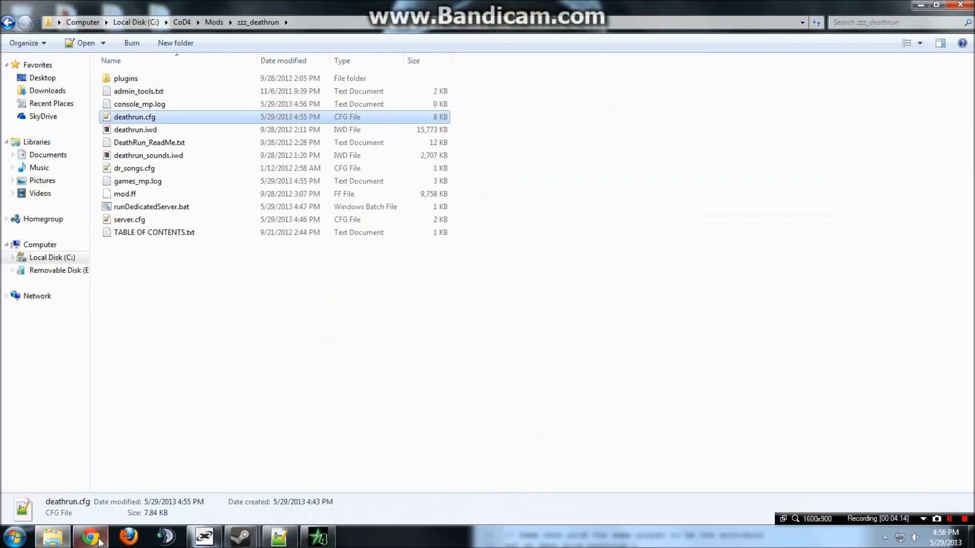
pyautogui.click(91, 537)
pyautogui.scroll(-4, 2, 281)
pyautogui.scroll(-15, 2, 280)
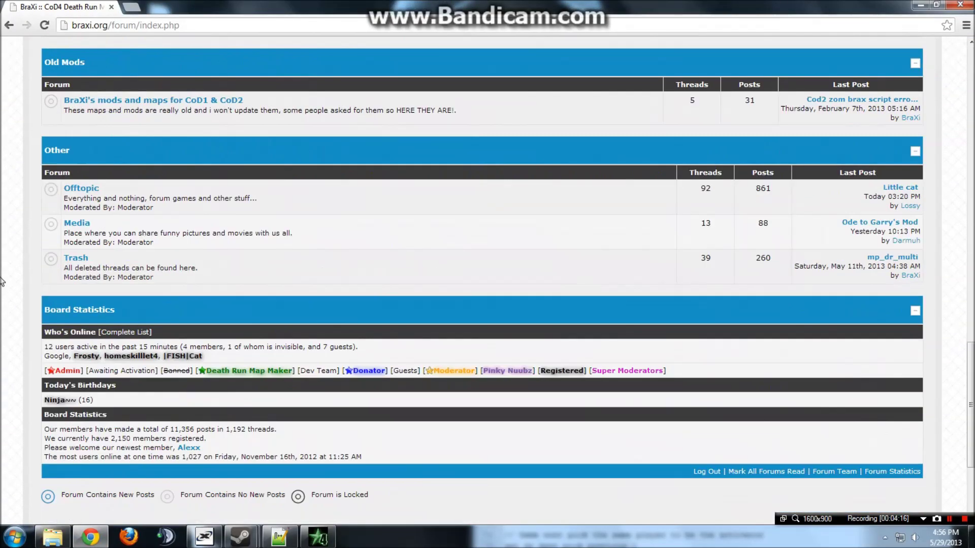
pyautogui.scroll(12, 114, 156)
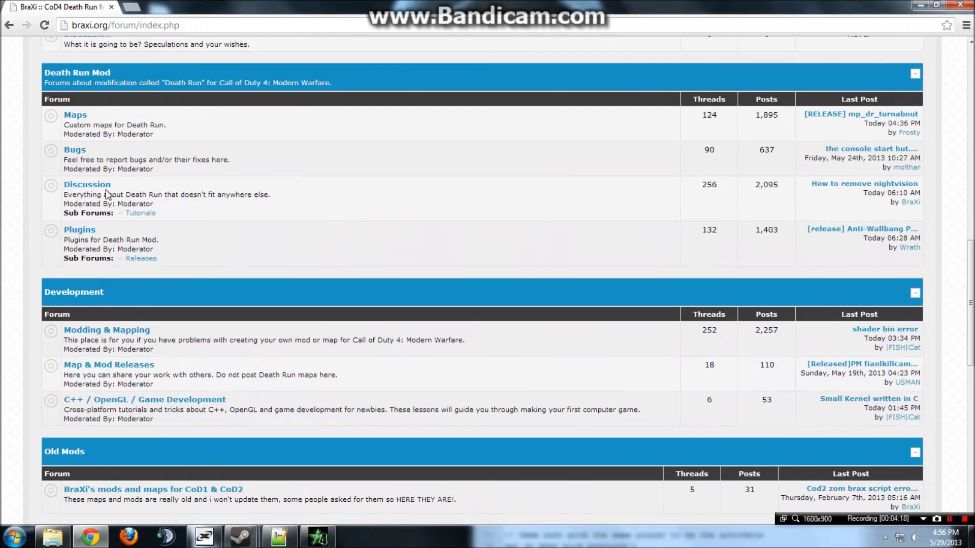
pyautogui.click(104, 187)
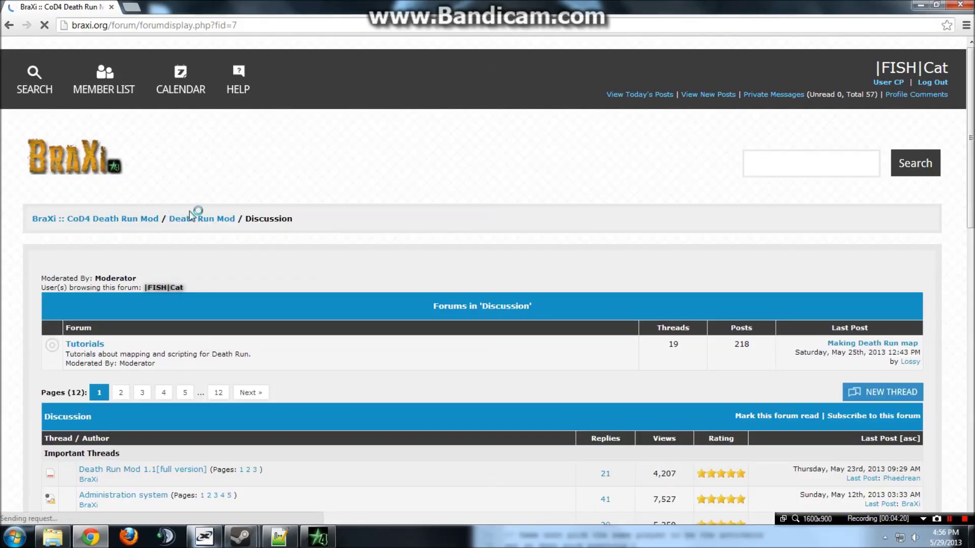
pyautogui.scroll(-3, 211, 242)
pyautogui.scroll(-1, 202, 437)
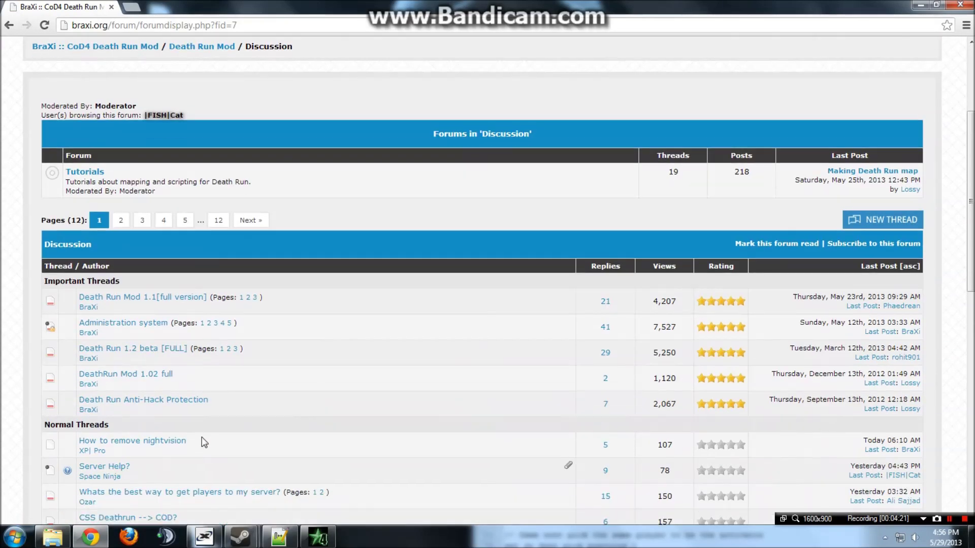
pyautogui.click(155, 311)
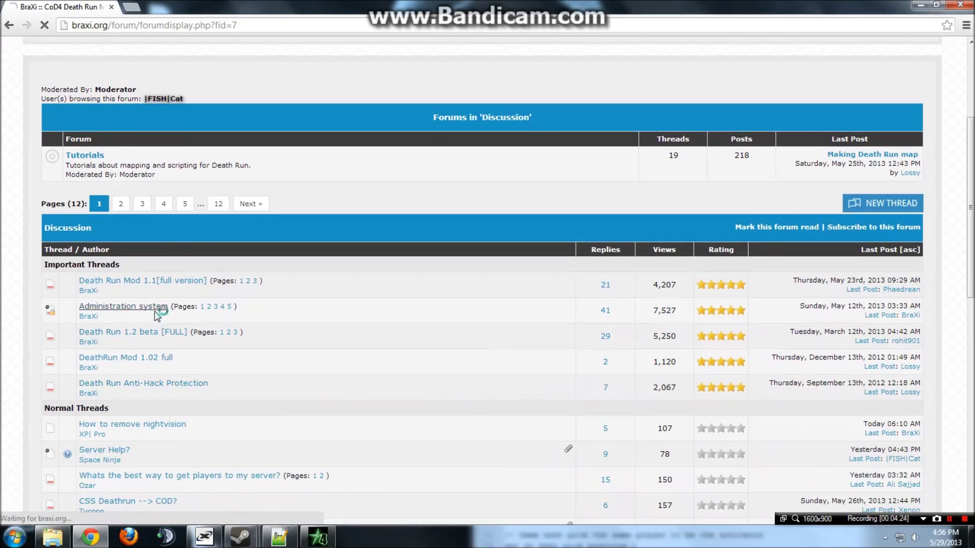
# Scroll past the example admin config lines to Logging in to ACP and copy the /bind login command.
pyautogui.scroll(-2, 299, 333)
pyautogui.scroll(-3, 296, 328)
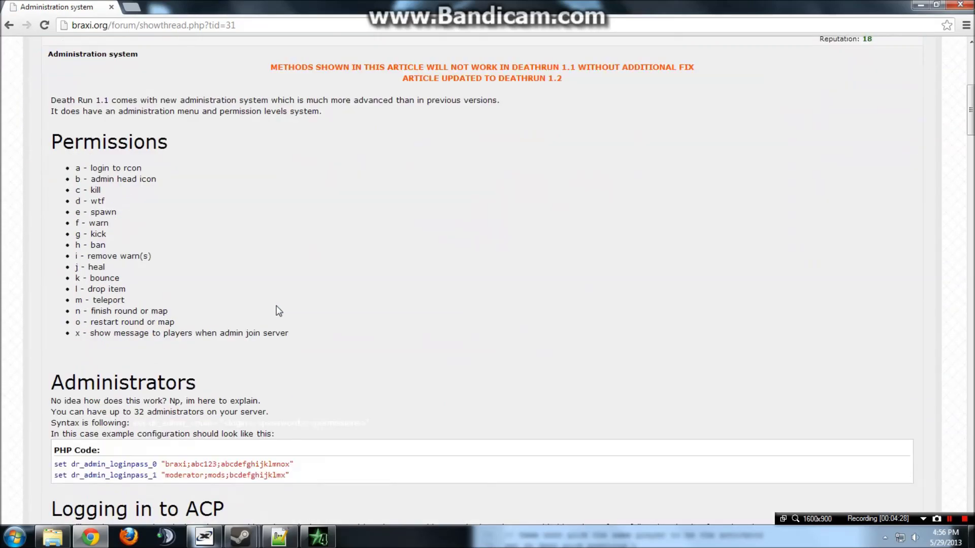
pyautogui.scroll(-3, 278, 311)
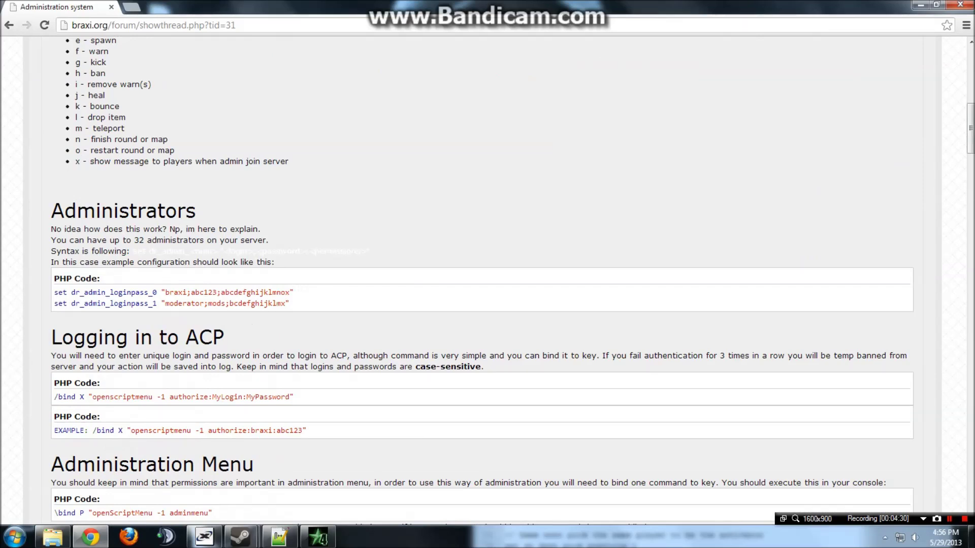
pyautogui.moveTo(313, 306); pyautogui.dragTo(59, 295)
pyautogui.click(312, 311)
pyautogui.scroll(-2, 7, 459)
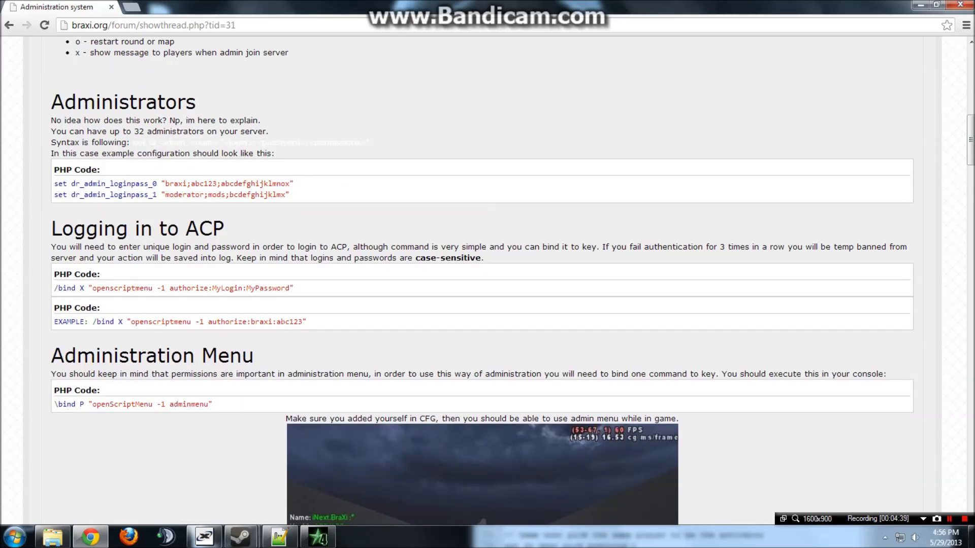
pyautogui.scroll(-1, 268, 262)
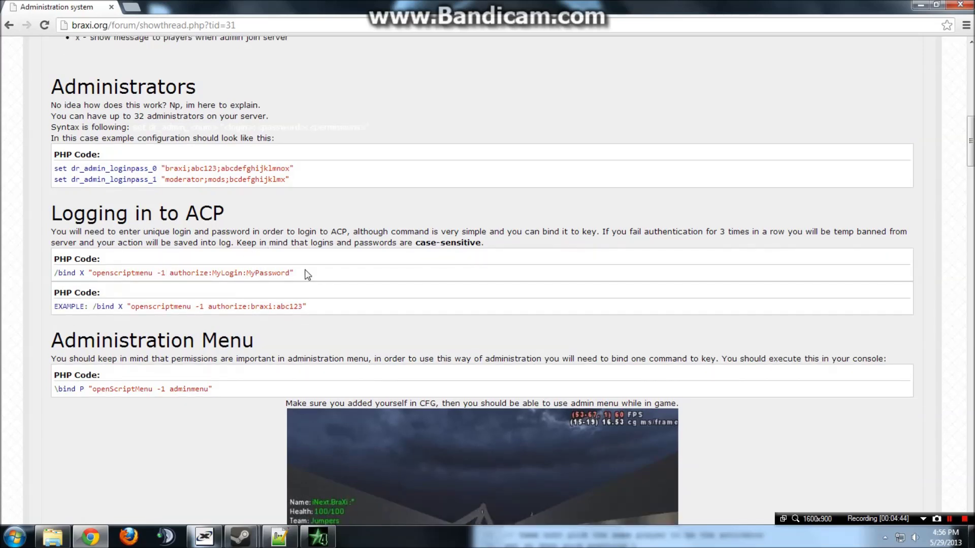
pyautogui.moveTo(299, 273); pyautogui.dragTo(54, 273)
pyautogui.hotkey('ctrl', 'c')
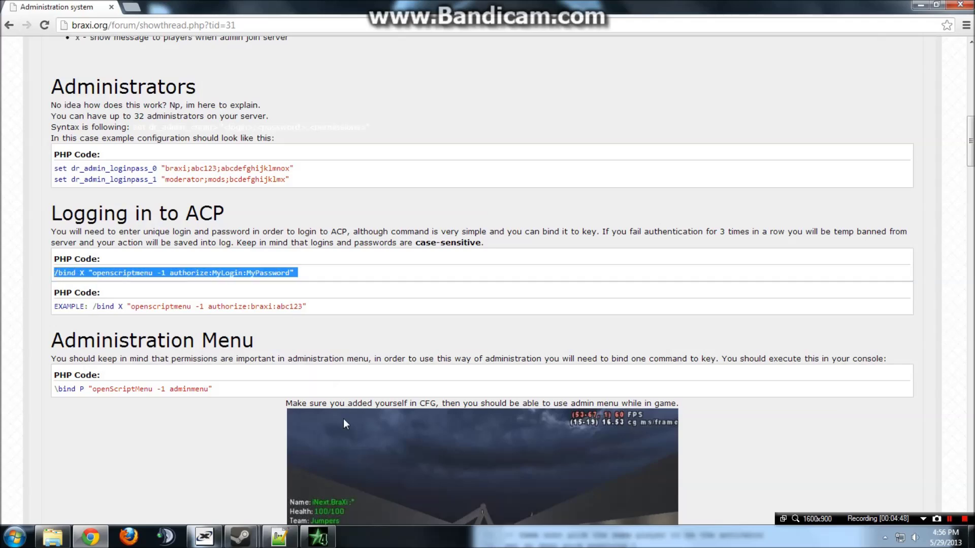
pyautogui.click(318, 537)
# Launch Call of Duty 4 v1.7 from the Games folder on the desktop.
pyautogui.click(3, 543)
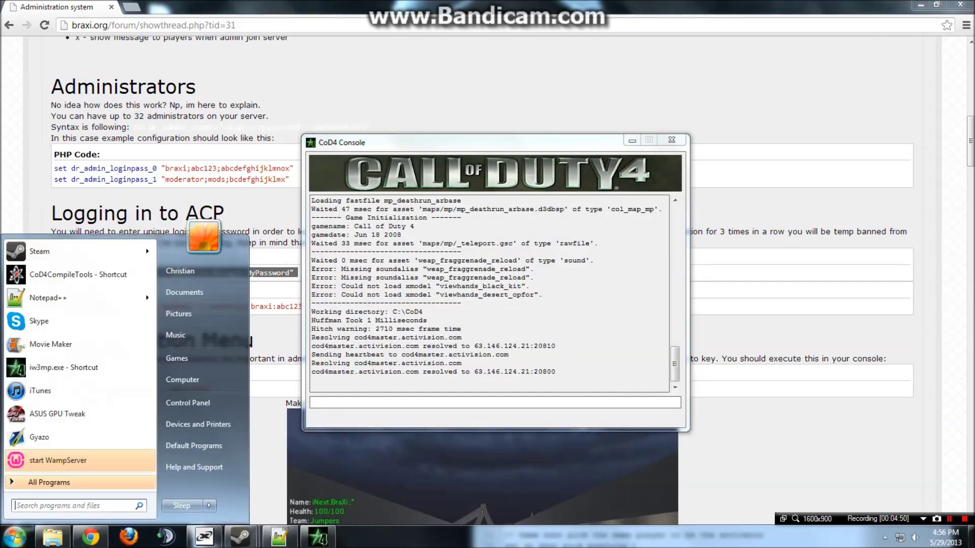
pyautogui.click(52, 537)
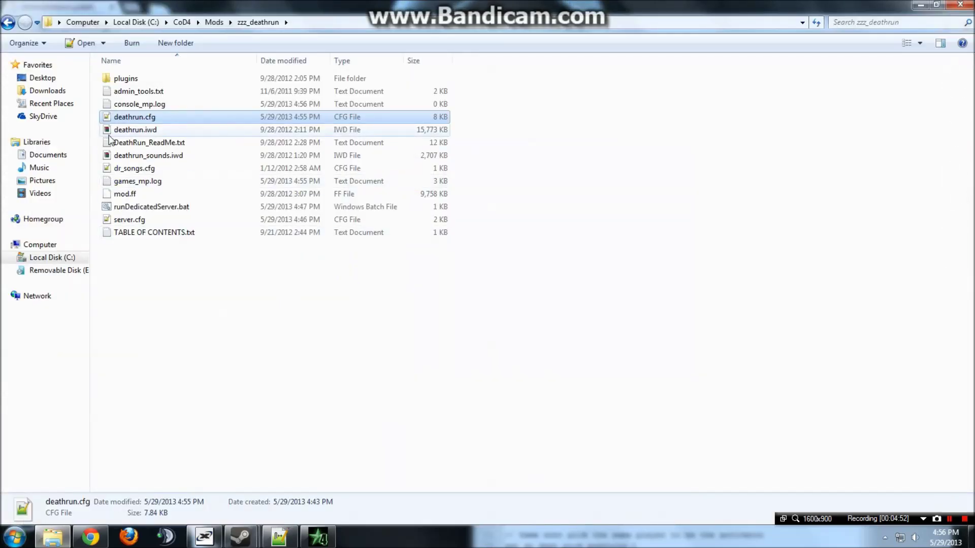
pyautogui.doubleClick(414, 4)
pyautogui.click(414, 4)
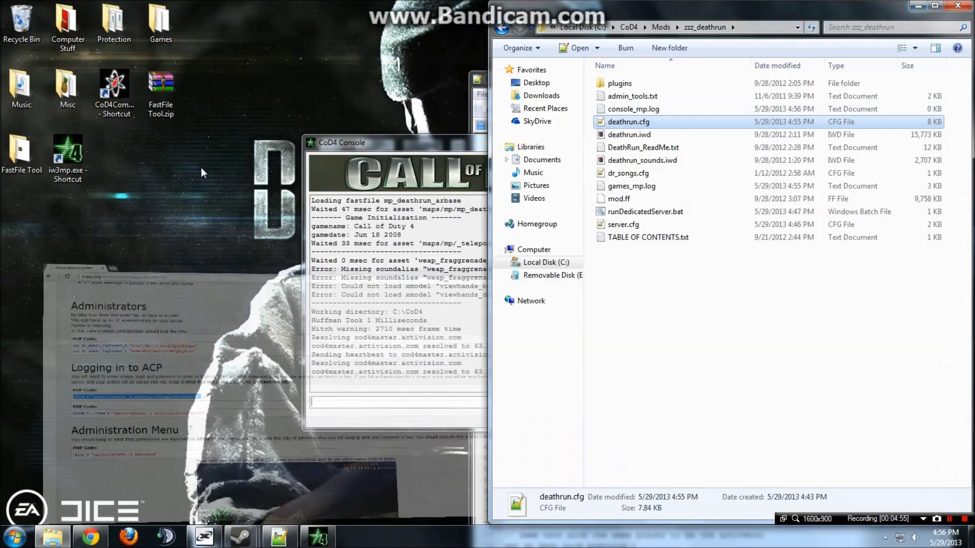
pyautogui.click(920, 5)
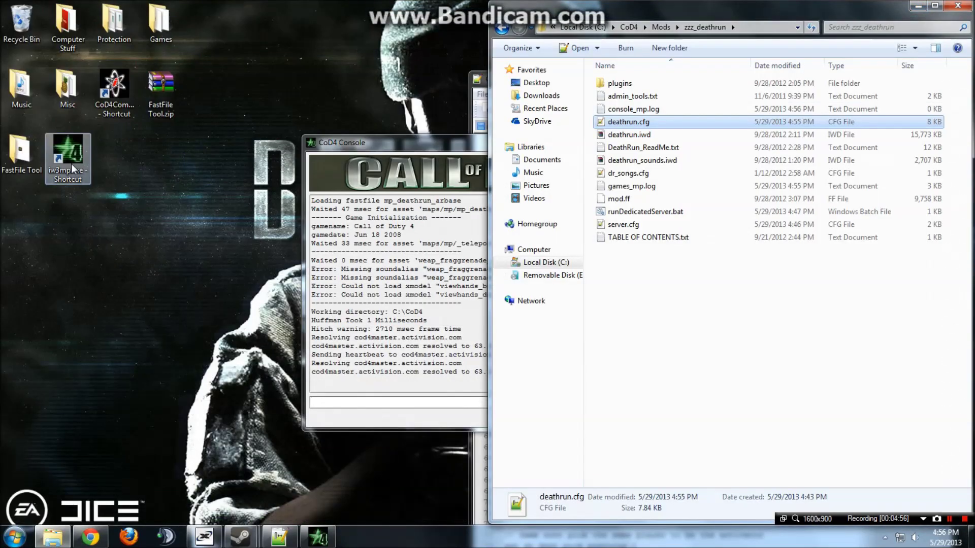
pyautogui.doubleClick(161, 25)
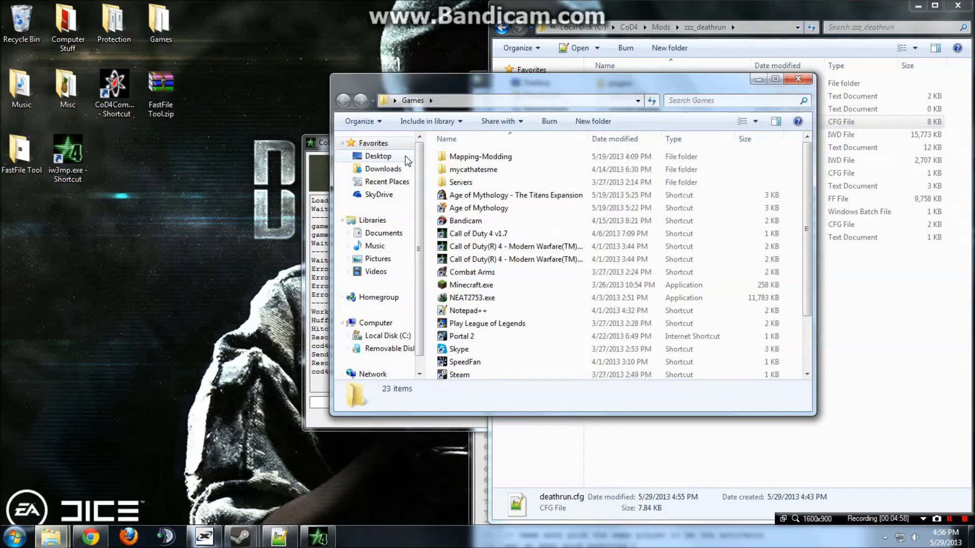
pyautogui.click(477, 247)
pyautogui.doubleClick(498, 234)
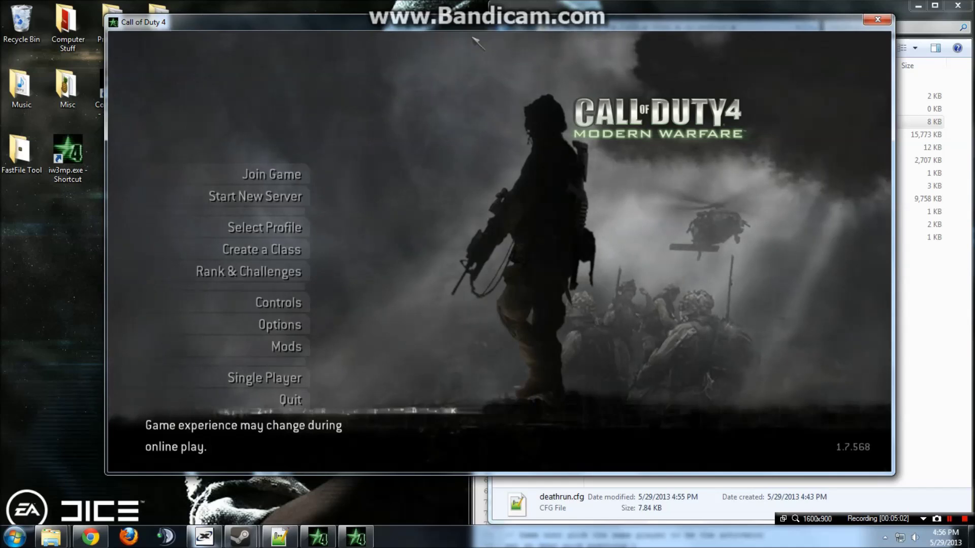
# Paste the /bind authorize line into the console and remove the MyPassword placeholder.
pyautogui.press('`')
pyautogui.hotkey('ctrl', 'v')
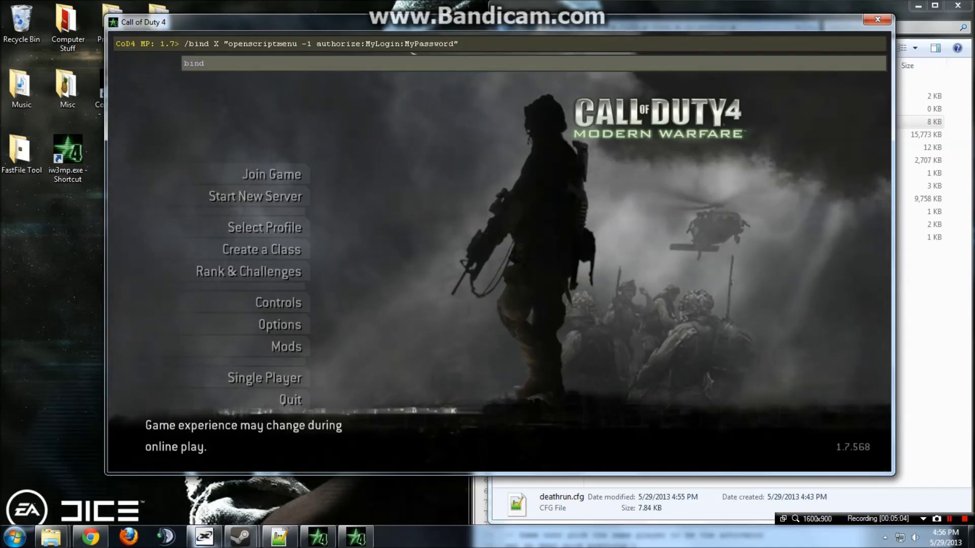
pyautogui.press('Left')
pyautogui.press('BackSpace')
pyautogui.press('BackSpace')
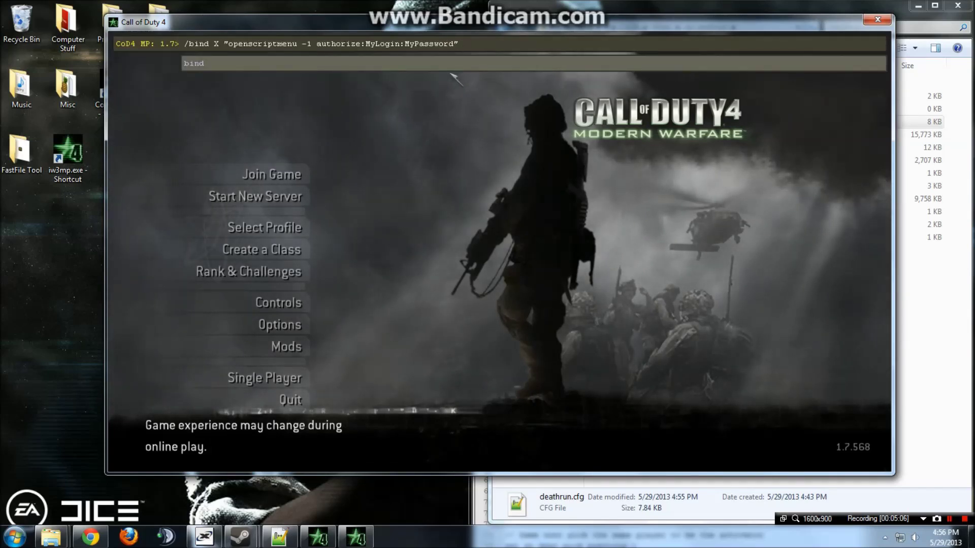
pyautogui.press('BackSpace')
pyautogui.press('BackSpace')
pyautogui.press('BackSpace')
pyautogui.press('BackSpace')
pyautogui.press('BackSpace')
pyautogui.press('BackSpace')
pyautogui.press('BackSpace')
pyautogui.press('BackSpace')
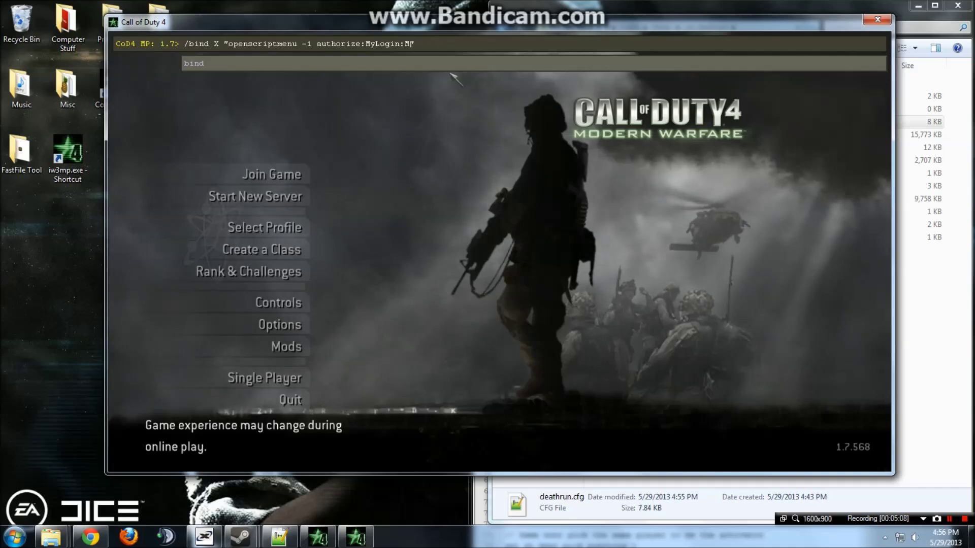
# Replace the placeholders with the admin password and login from deathrun.cfg, then close the console.
pyautogui.click(279, 537)
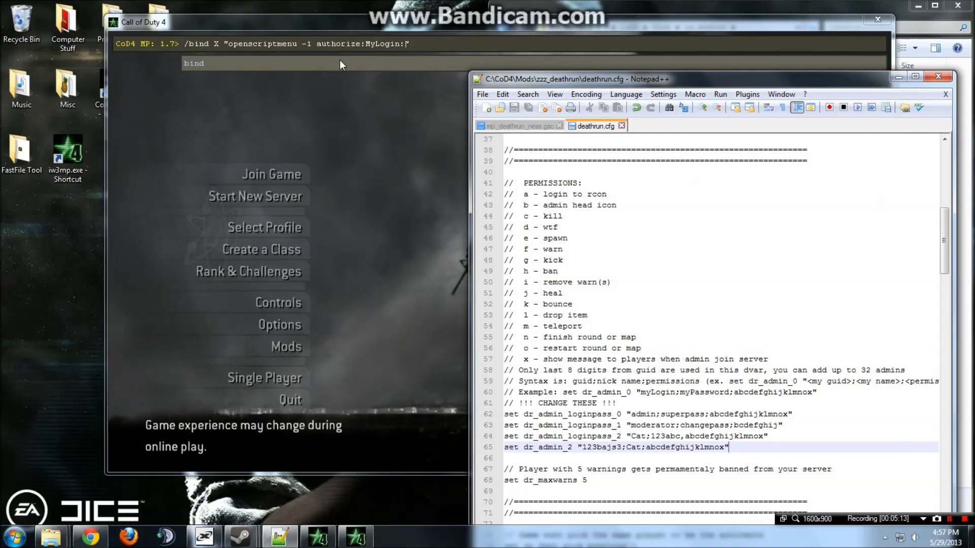
pyautogui.click(404, 52)
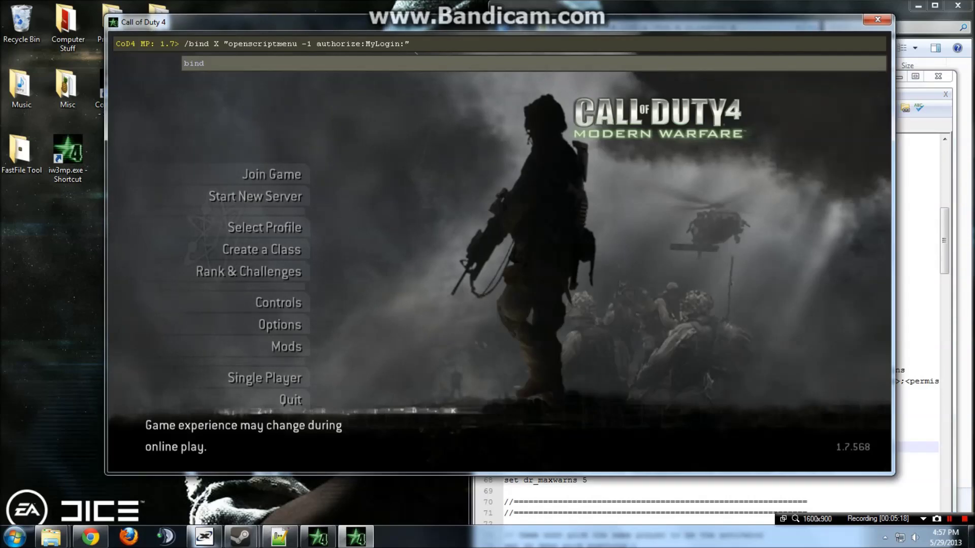
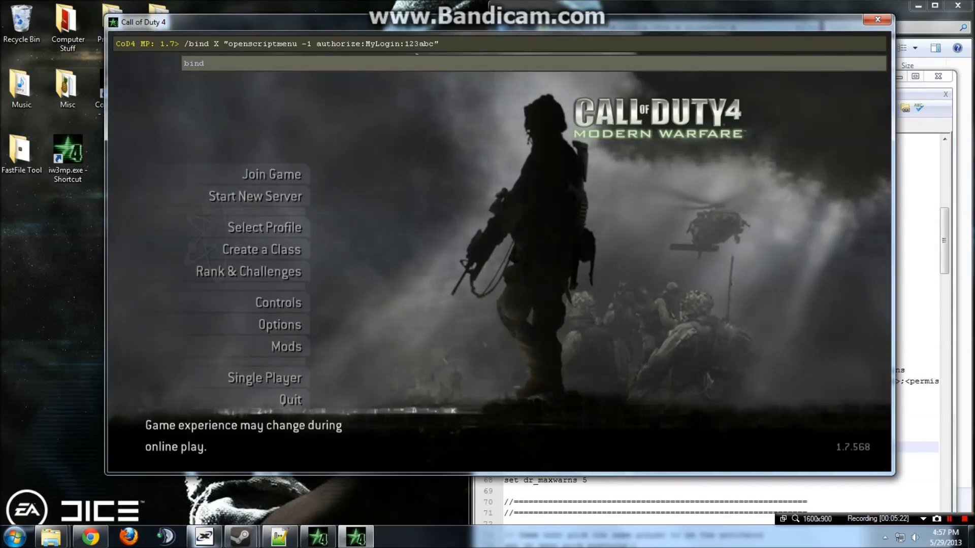
pyautogui.press('Left')
pyautogui.press('Left')
pyautogui.press('Left')
pyautogui.press('Left')
pyautogui.press('Left')
pyautogui.press('Left')
pyautogui.press('Left')
pyautogui.press('BackSpace')
pyautogui.press('BackSpace')
pyautogui.press('BackSpace')
pyautogui.press('BackSpace')
pyautogui.press('BackSpace')
pyautogui.press('BackSpace')
pyautogui.press('BackSpace')
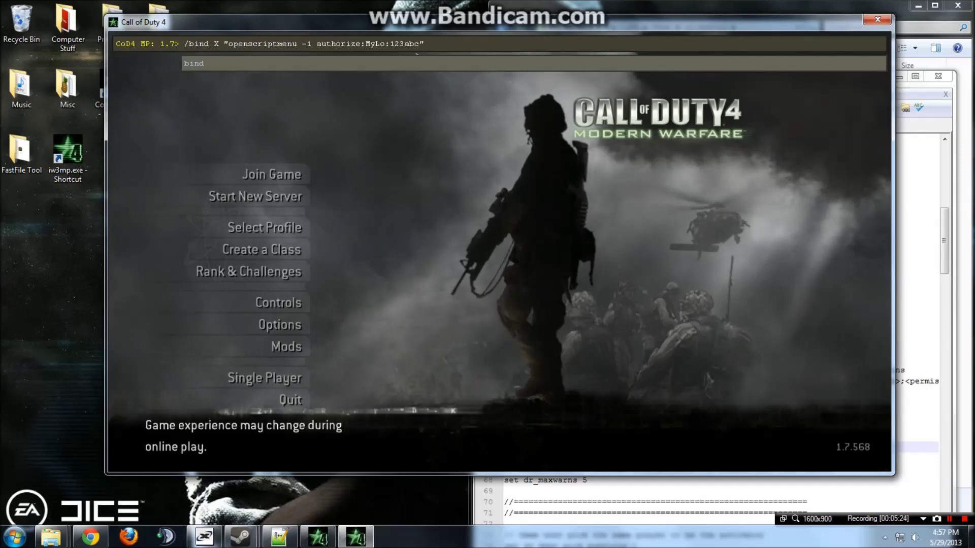
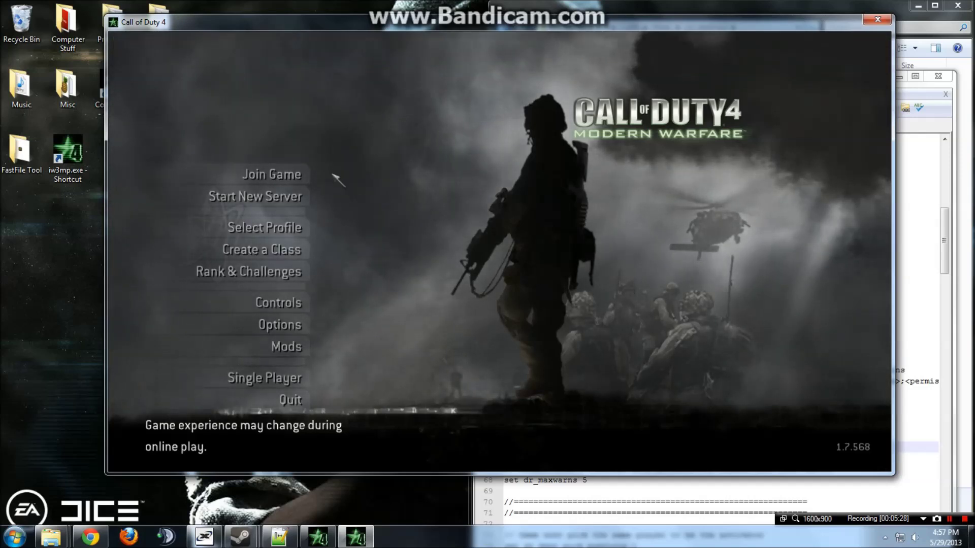
# Connect to the local server with /connect 127.0.0.1 from the console.
pyautogui.click(287, 174)
pyautogui.press('`')
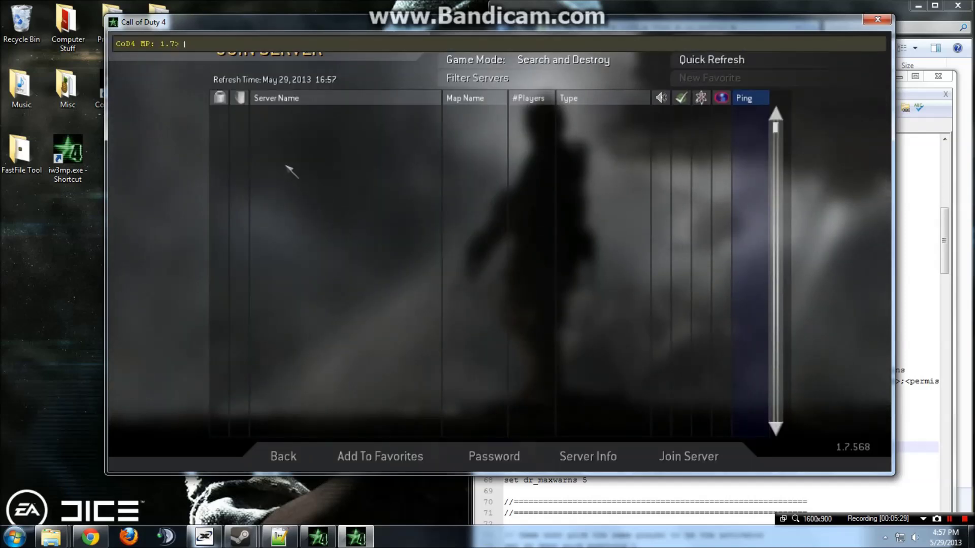
pyautogui.press('Up')
pyautogui.press('Return')
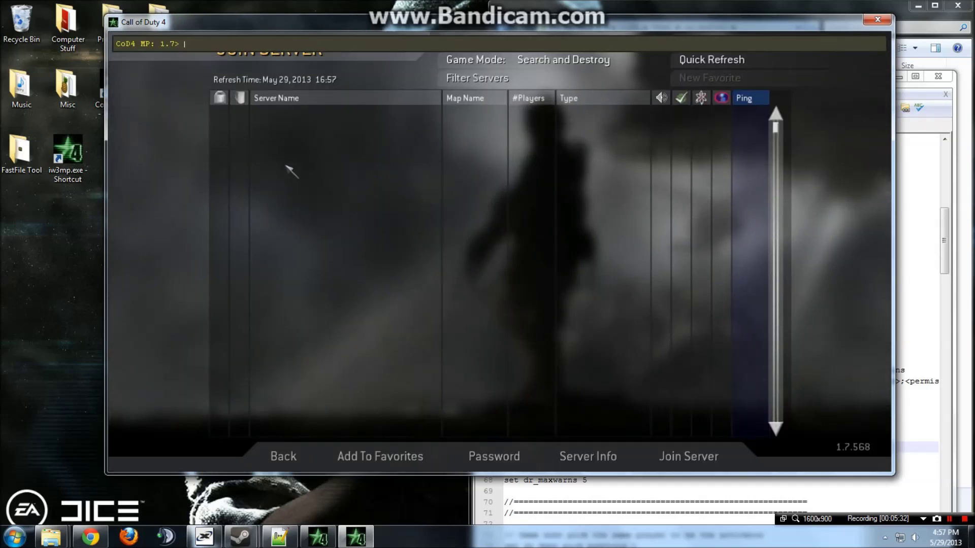
pyautogui.press('Up')
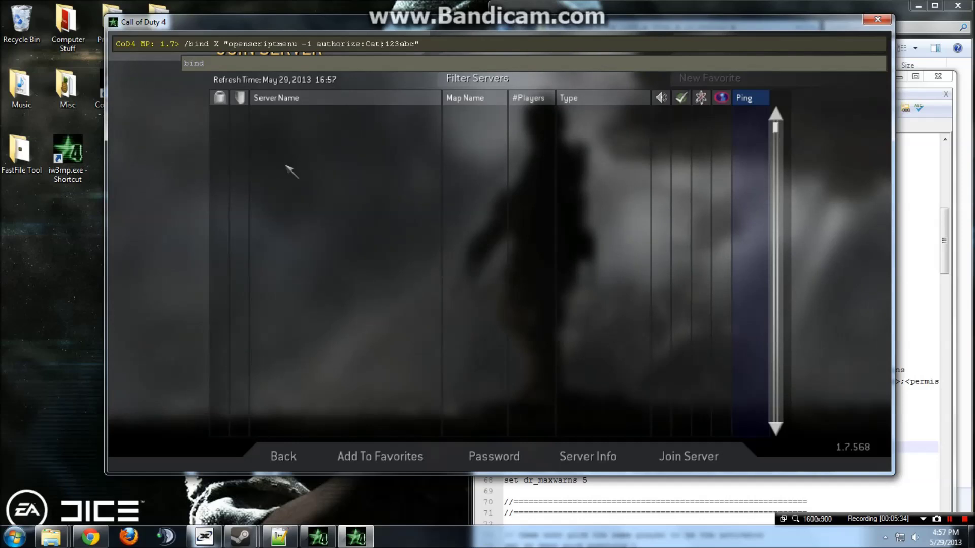
pyautogui.press('BackSpace')
pyautogui.press('BackSpace')
pyautogui.press('BackSpace')
pyautogui.press('BackSpace')
pyautogui.press('BackSpace')
pyautogui.press('BackSpace')
pyautogui.press('BackSpace')
pyautogui.press('BackSpace')
pyautogui.press('BackSpace')
pyautogui.press('BackSpace')
pyautogui.press('BackSpace')
pyautogui.press('BackSpace')
pyautogui.press('BackSpace')
pyautogui.press('BackSpace')
pyautogui.press('BackSpace')
pyautogui.press('BackSpace')
pyautogui.press('BackSpace')
pyautogui.press('BackSpace')
pyautogui.press('BackSpace')
pyautogui.press('BackSpace')
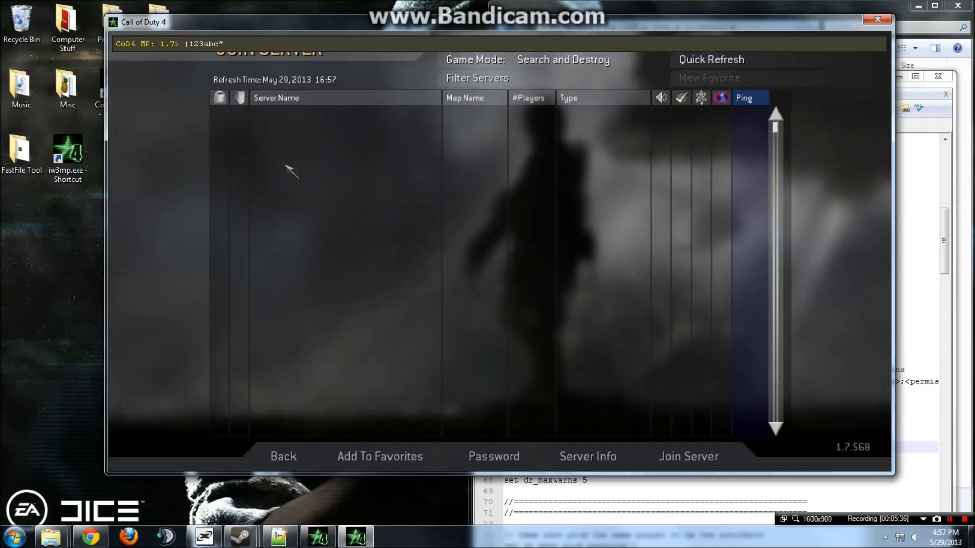
pyautogui.press('Delete')
pyautogui.press('Delete')
pyautogui.press('Delete')
pyautogui.press('Delete')
pyautogui.press('Delete')
pyautogui.press('Delete')
pyautogui.press('Delete')
pyautogui.press('Delete')
pyautogui.write('/co')
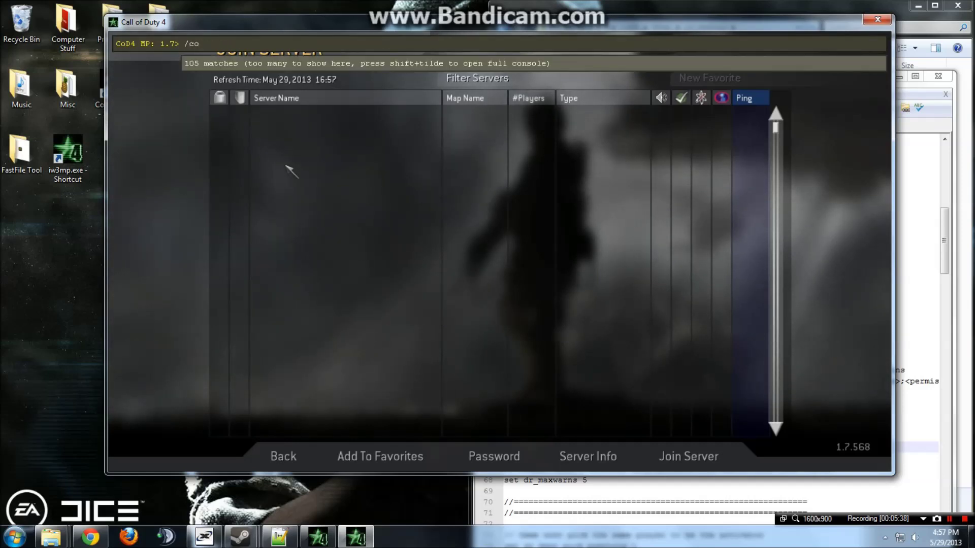
pyautogui.write('nnect 127.0.0.1')
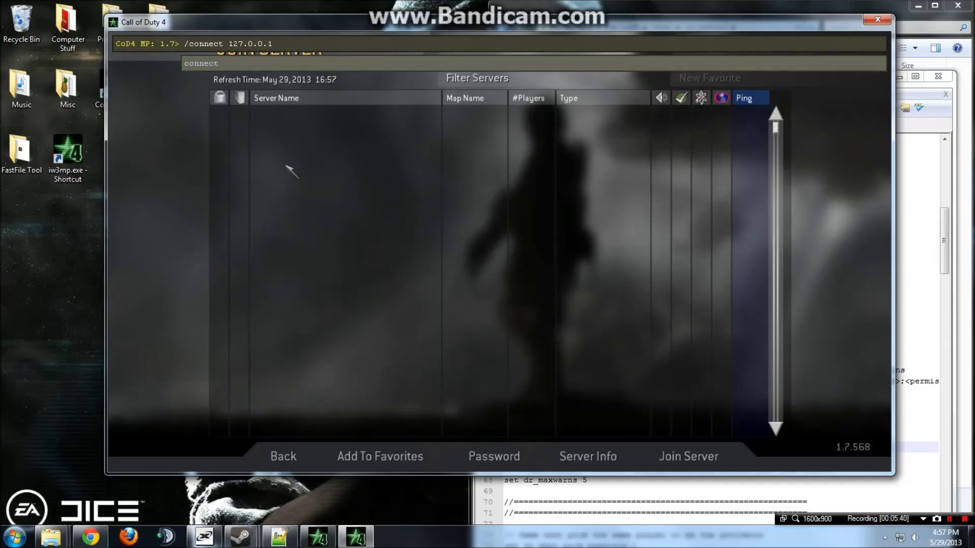
pyautogui.press('Return')
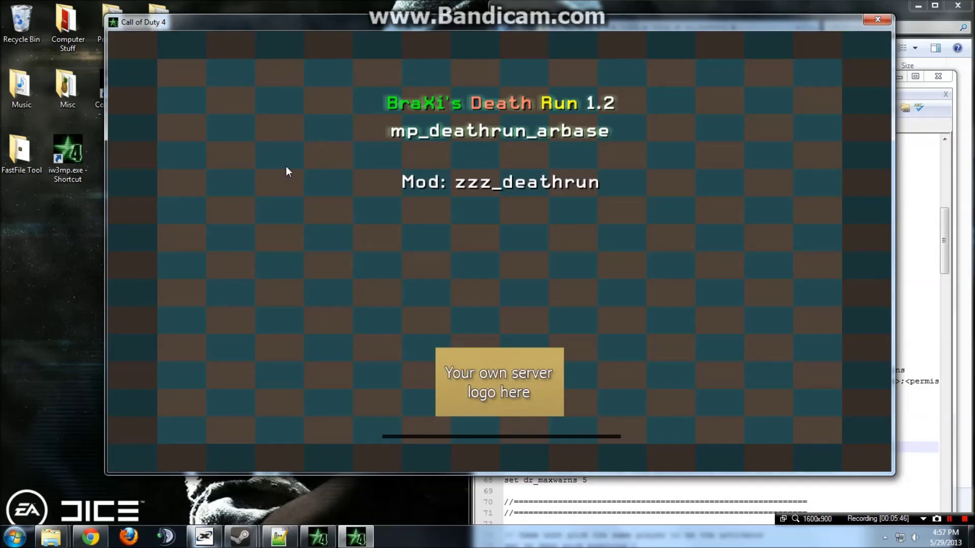
# Run the recalled login command and join a team, dismiss the kick notice, and close the game.
pyautogui.press('`')
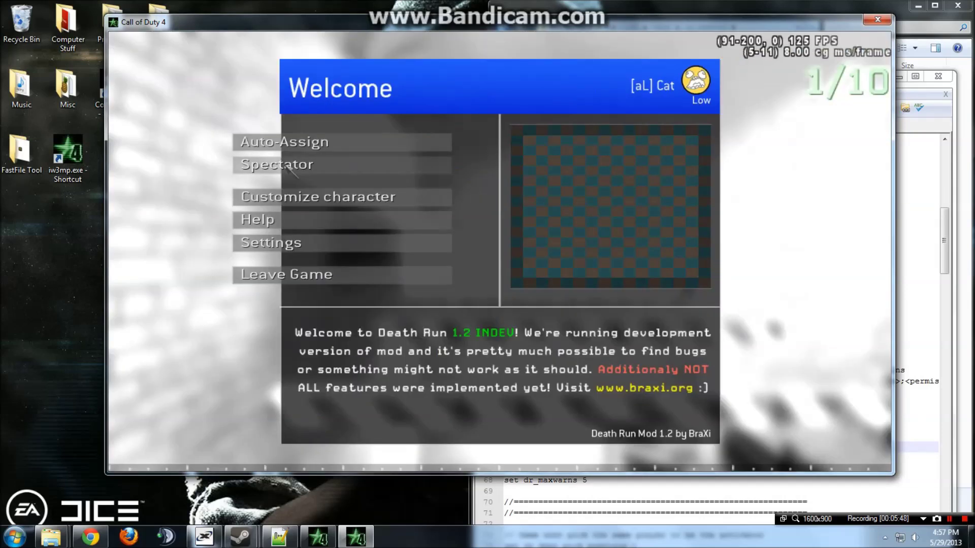
pyautogui.press('Up')
pyautogui.press('Up')
pyautogui.press('Return')
pyautogui.press('`')
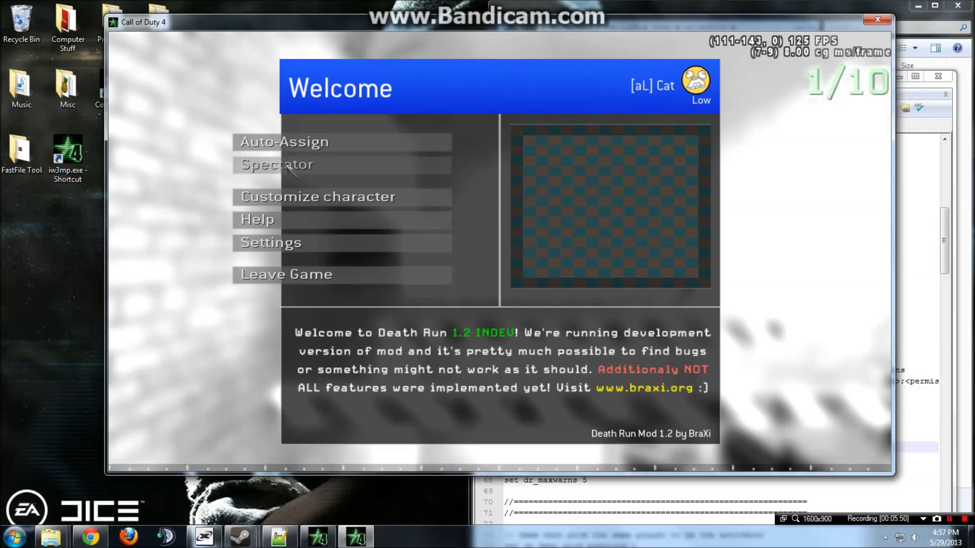
pyautogui.click(287, 142)
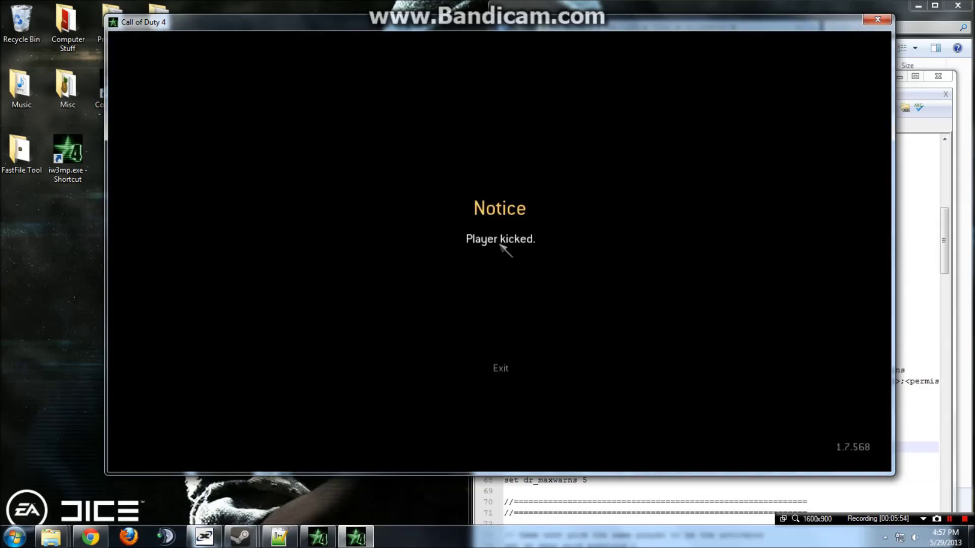
pyautogui.click(507, 368)
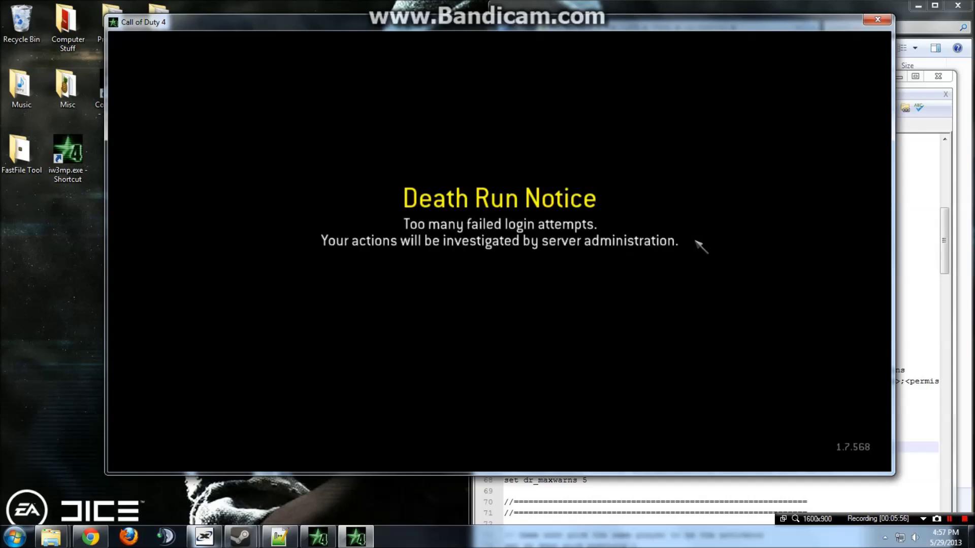
pyautogui.click(878, 21)
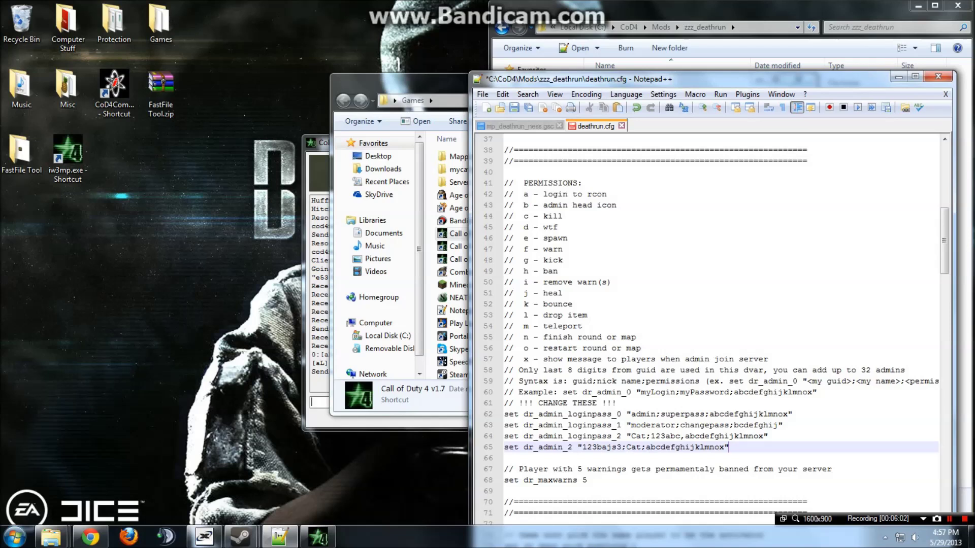
pyautogui.doubleClick(584, 447)
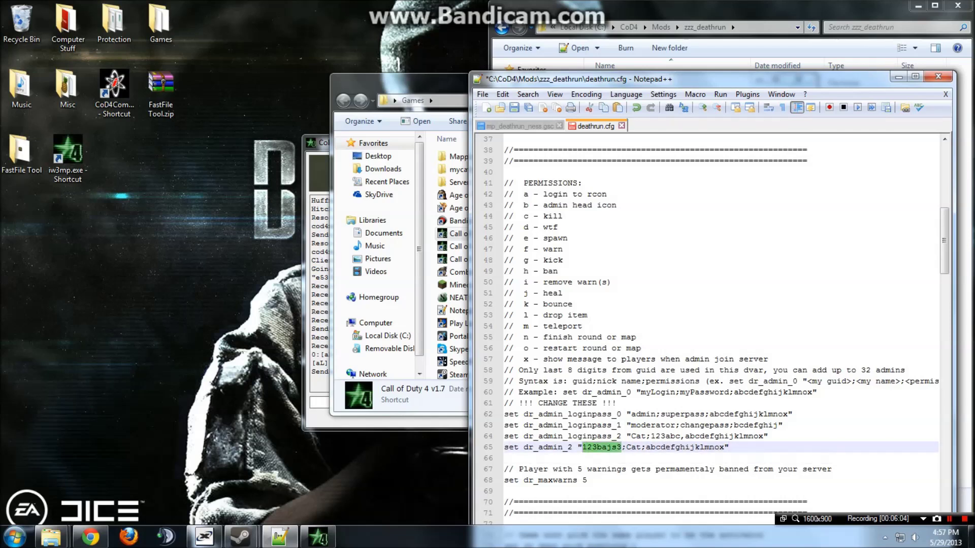
pyautogui.click(641, 447)
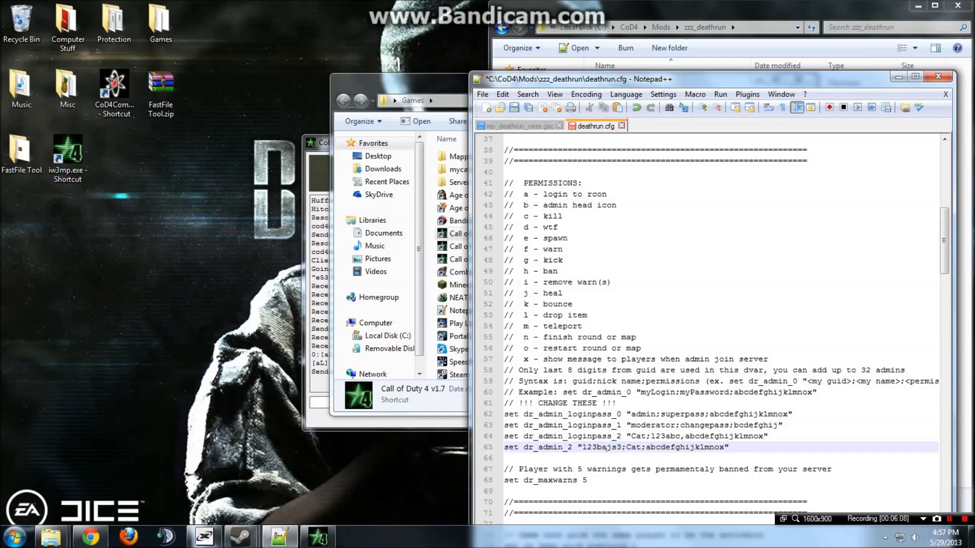
pyautogui.scroll(-2, 606, 447)
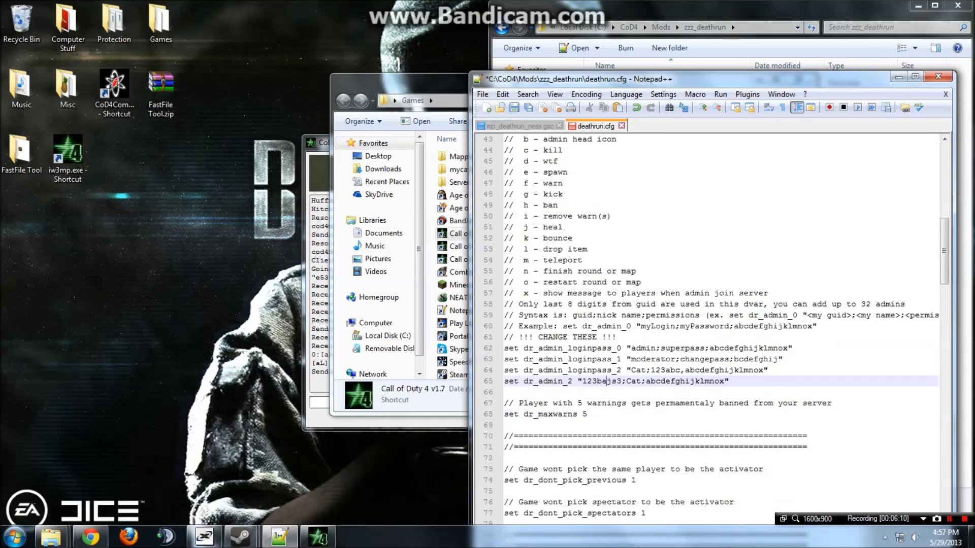
# Close deathrun.cfg without saving and open plugins\_plugins.gsc in Notepad++ docked left.
pyautogui.click(622, 125)
pyautogui.click(523, 310)
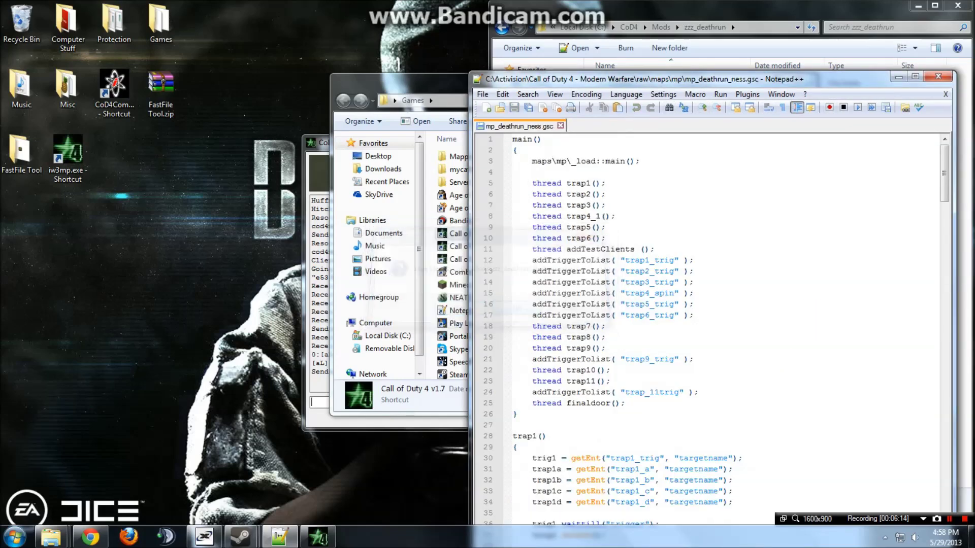
pyautogui.click(938, 76)
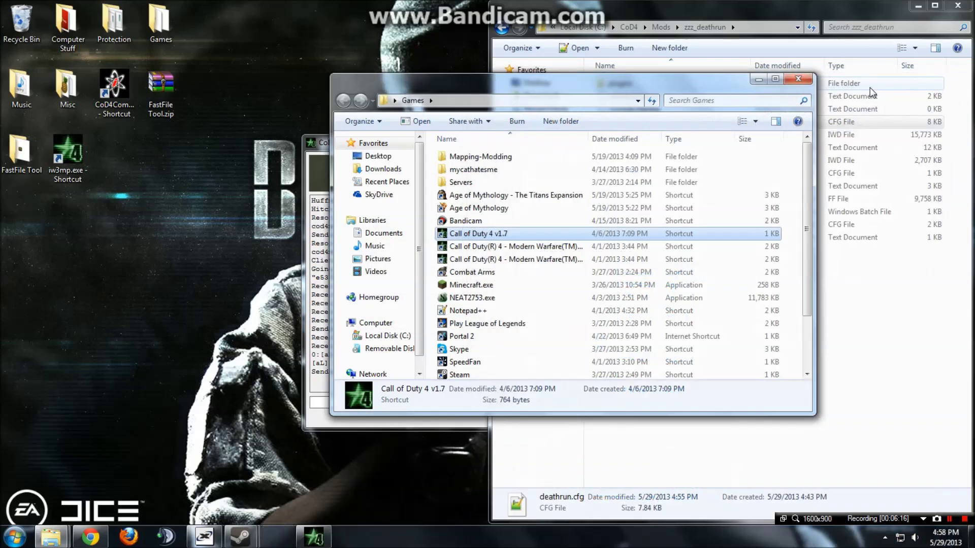
pyautogui.click(789, 86)
pyautogui.doubleClick(648, 84)
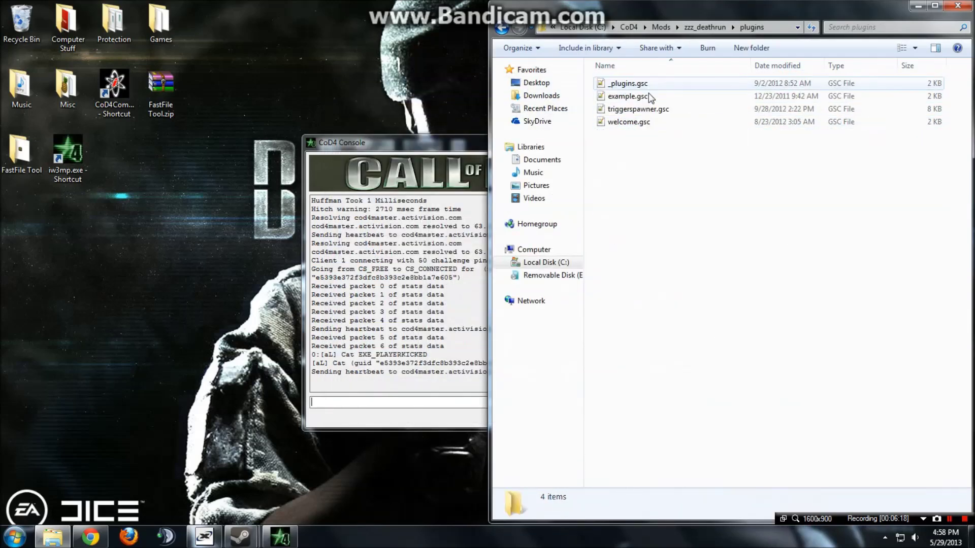
pyautogui.click(645, 122)
pyautogui.doubleClick(658, 83)
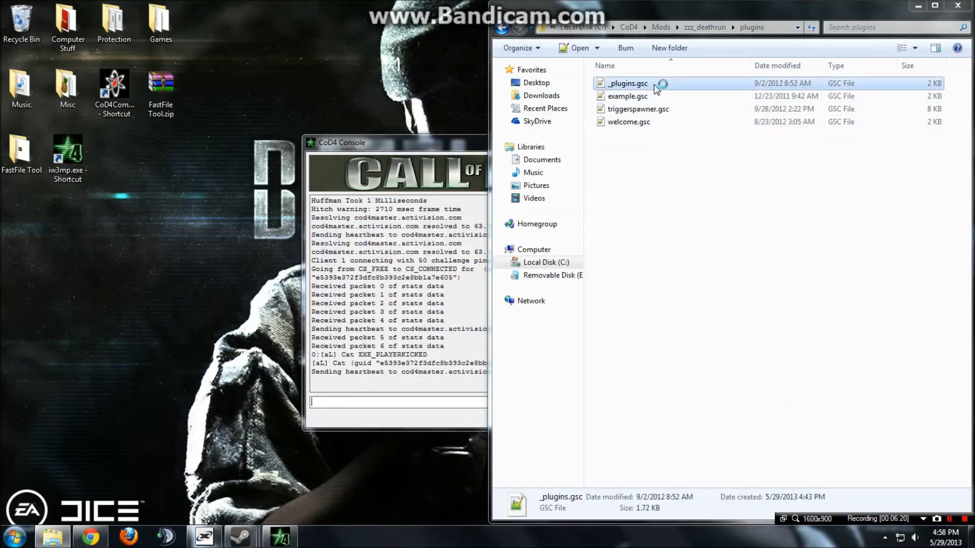
pyautogui.moveTo(658, 84); pyautogui.dragTo(1, 102)
# Start a new line 44 below the commented LoadPlugin line with 'LoadPlugin( plugins\'.
pyautogui.click(246, 333)
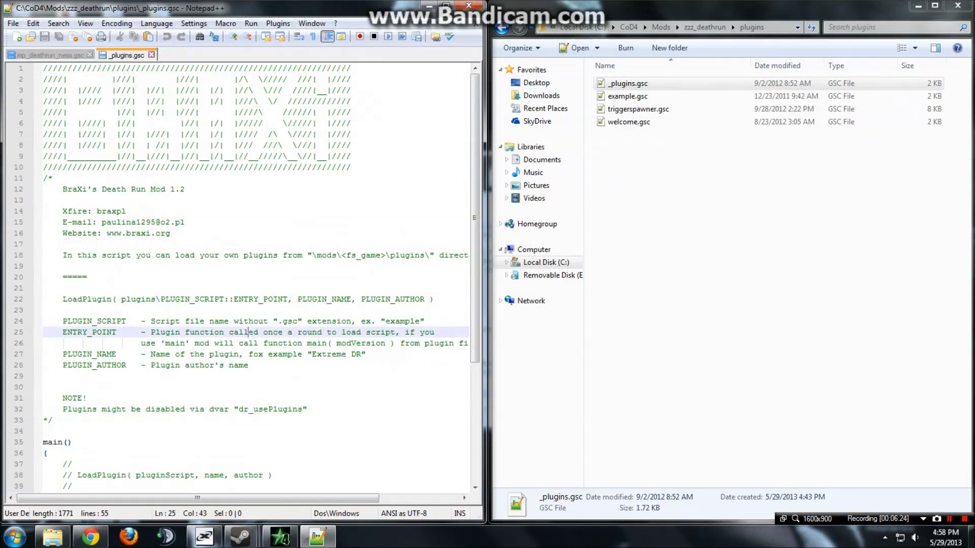
pyautogui.scroll(-3, 246, 333)
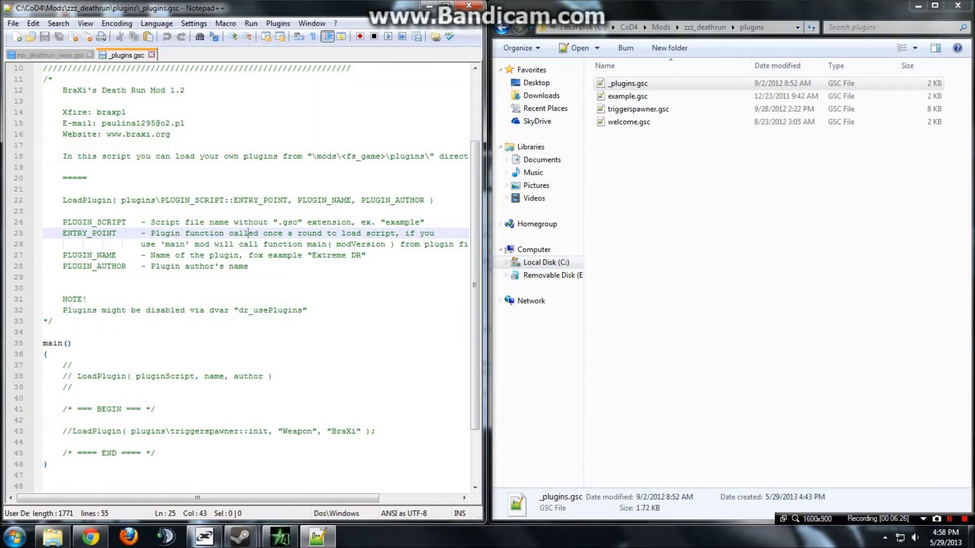
pyautogui.scroll(-1, 247, 277)
pyautogui.click(44, 410)
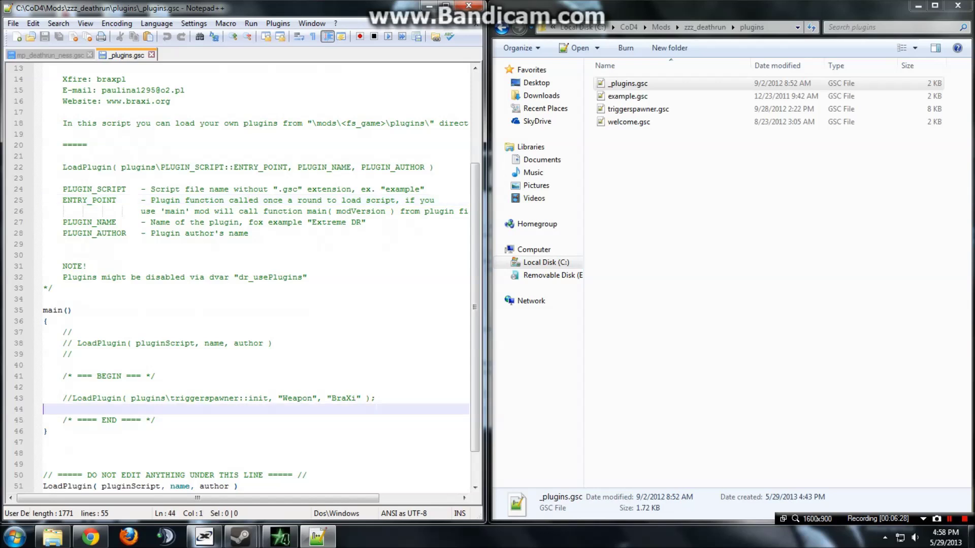
pyautogui.click(376, 398)
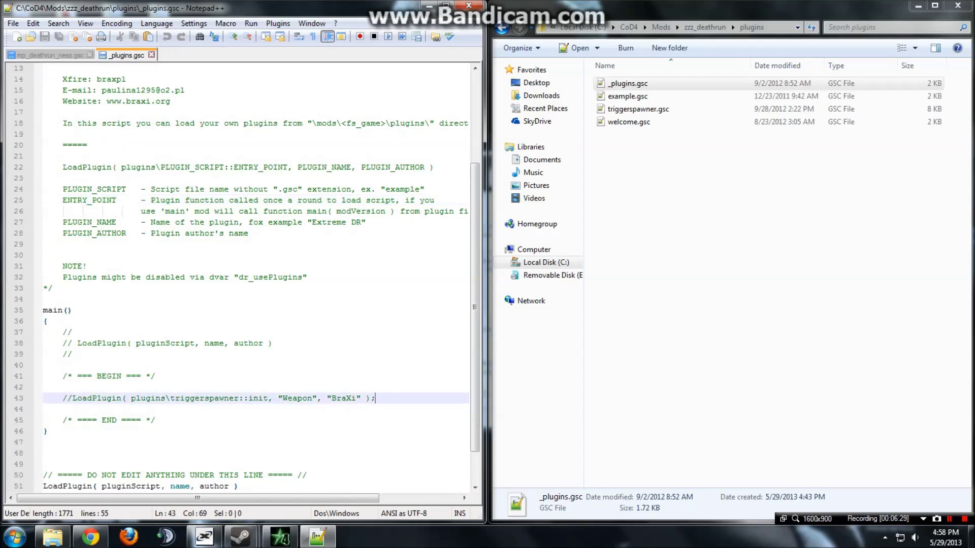
pyautogui.press('Return')
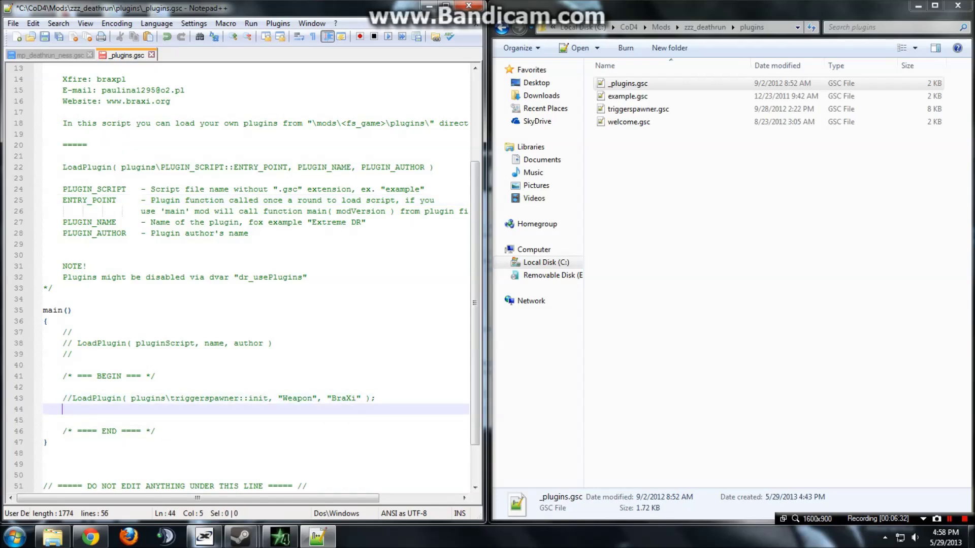
pyautogui.write('LoadPlugin')
pyautogui.write('(')
pyautogui.write(' plugins')
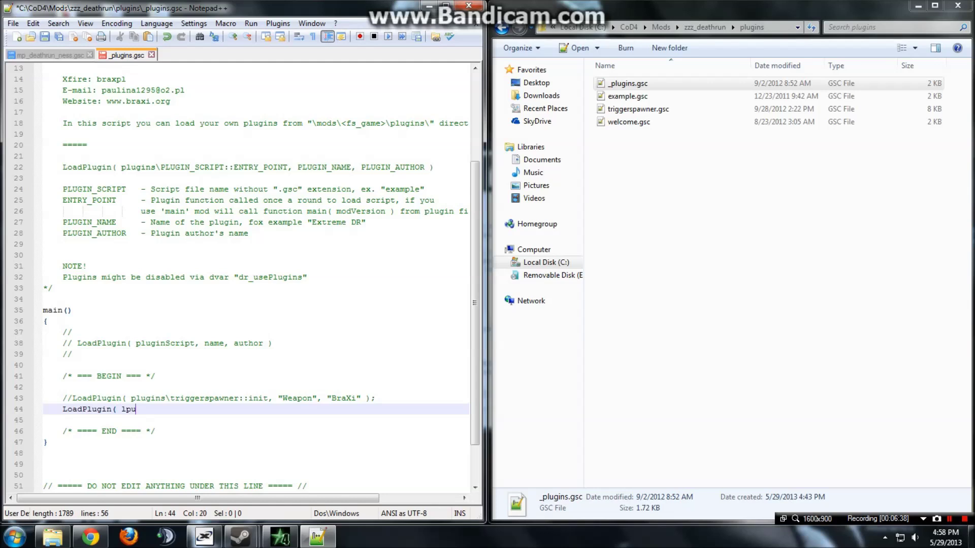
pyautogui.press('BackSpace')
pyautogui.press('BackSpace')
pyautogui.press('BackSpace')
pyautogui.press('BackSpace')
pyautogui.press('BackSpace')
pyautogui.press('BackSpace')
pyautogui.press('BackSpace')
pyautogui.write('plugins\\')
# Complete the line as plugins\welcome::init, "Welcome Message", "BraXi" and save _plugins.gsc.
pyautogui.click(664, 124)
pyautogui.hotkey('alt', 'Tab')
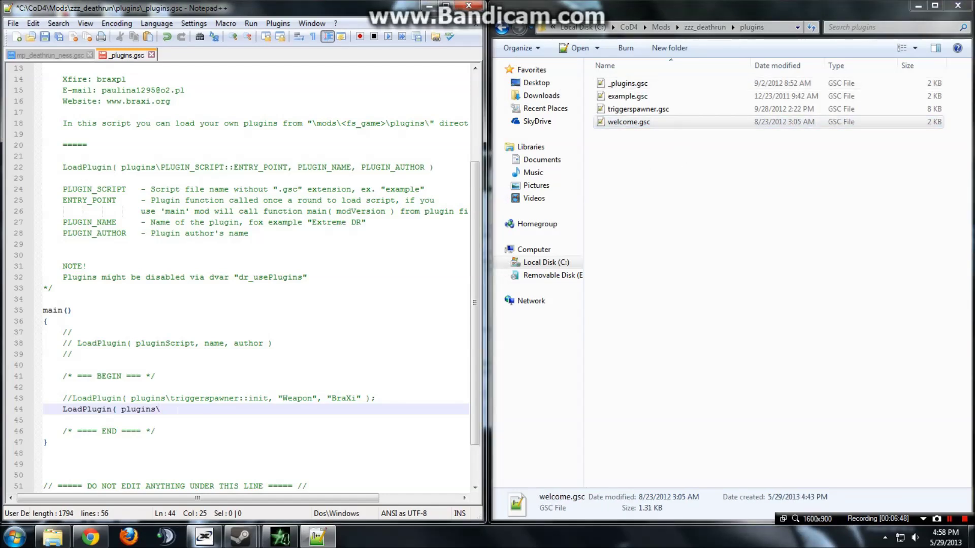
pyautogui.write('welcome')
pyautogui.write('nt, "We')
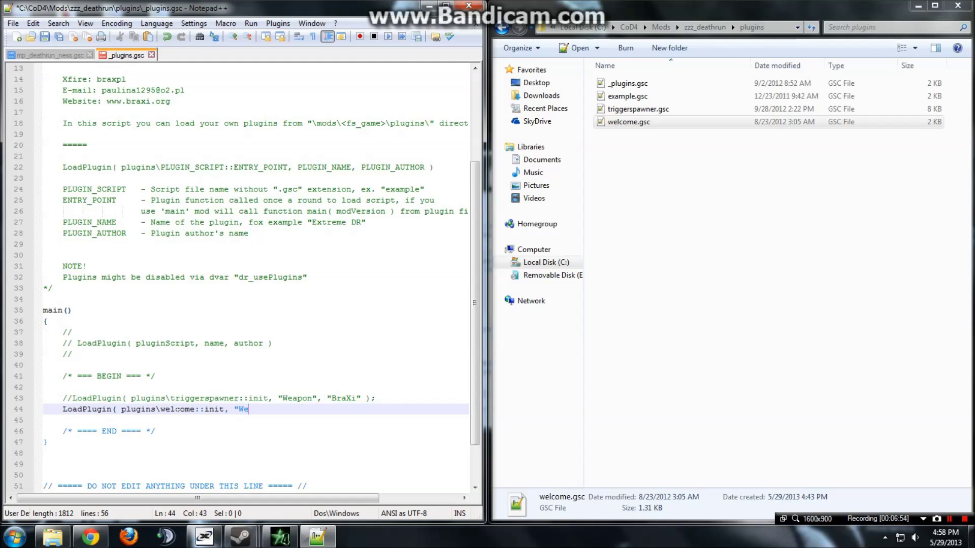
pyautogui.write('lcome Message", "BraXi')
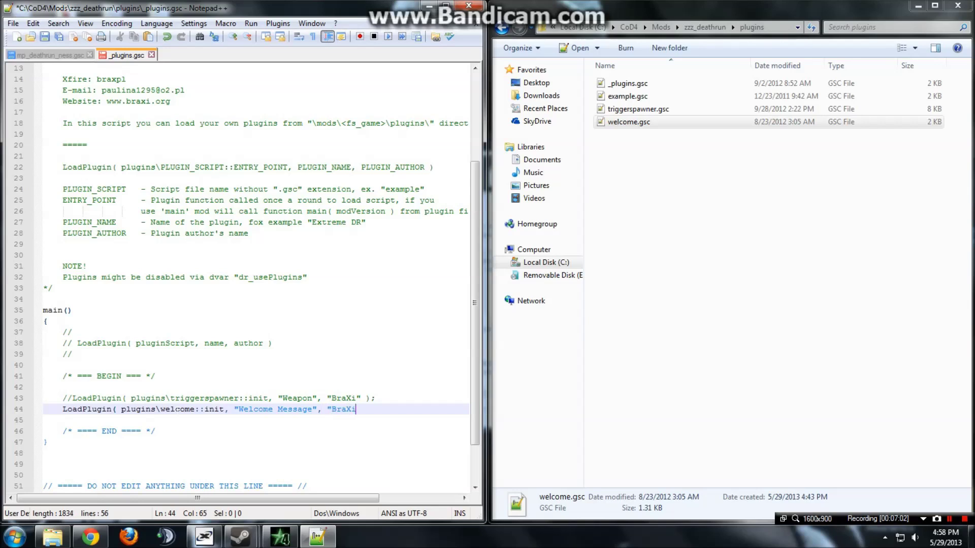
pyautogui.write('" );')
pyautogui.click(45, 37)
# Close _plugins.gsc and open welcome.gsc in a maximized Notepad++.
pyautogui.click(152, 55)
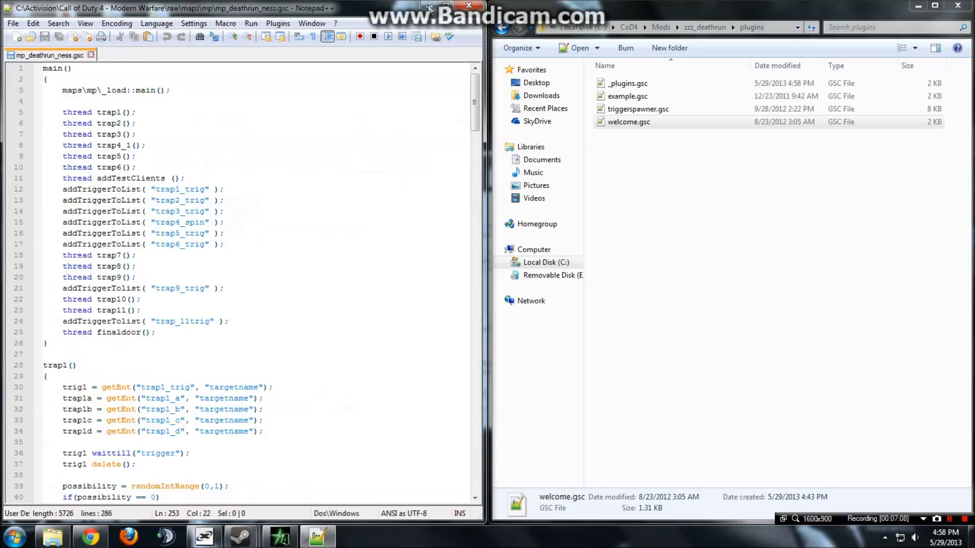
pyautogui.click(428, 5)
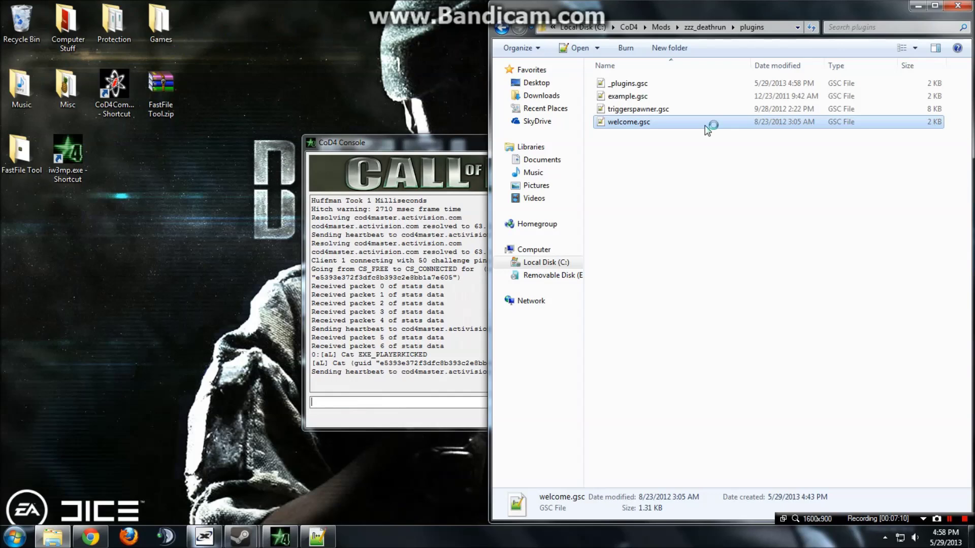
pyautogui.doubleClick(706, 124)
pyautogui.click(175, 276)
pyautogui.click(449, 6)
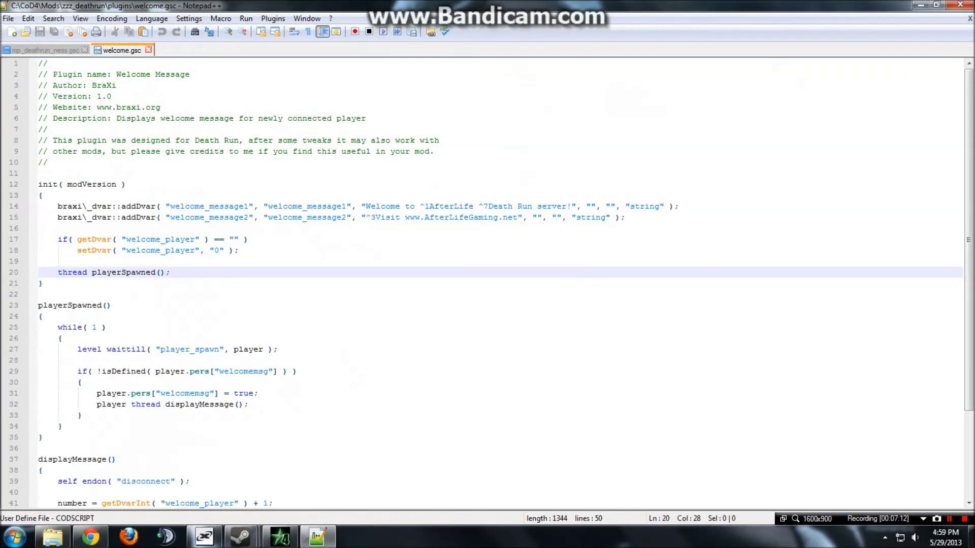
# Read the welcome_message lines, then close welcome.gsc and minimize Notepad++.
pyautogui.scroll(-4, 106, 224)
pyautogui.click(106, 224)
pyautogui.scroll(4, 106, 224)
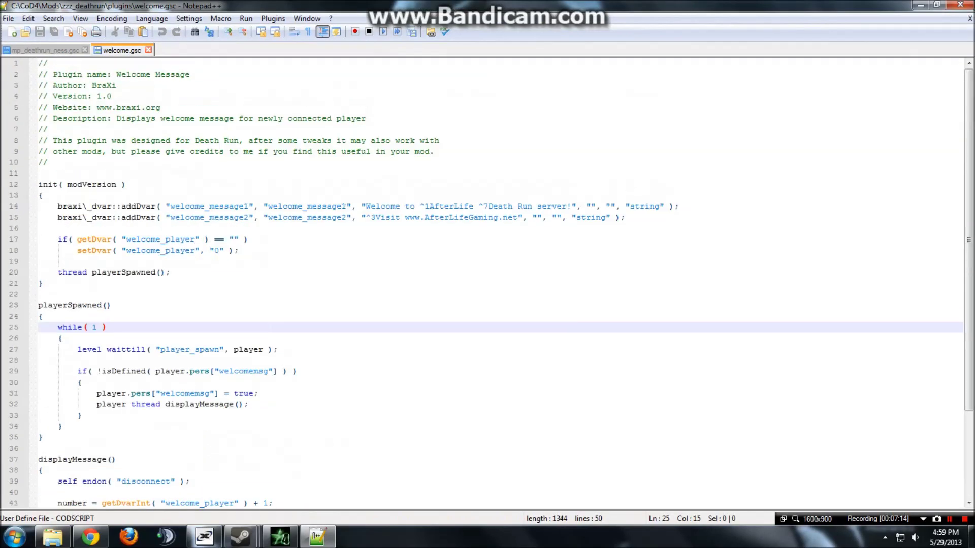
pyautogui.scroll(-4, 488, 285)
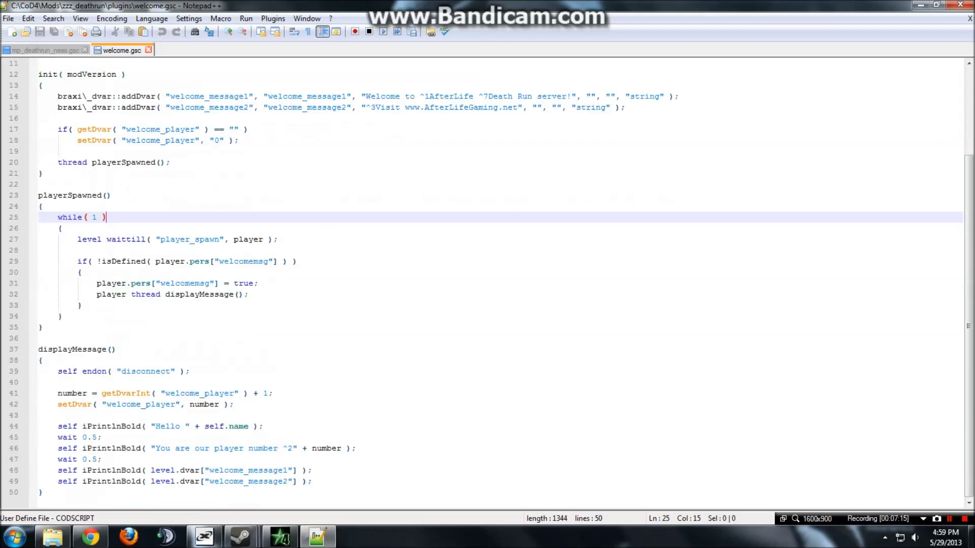
pyautogui.scroll(4, 488, 285)
pyautogui.moveTo(361, 218)
pyautogui.mouseDown()
pyautogui.moveTo(529, 217)
pyautogui.moveTo(362, 207)
pyautogui.mouseUp()
pyautogui.click(567, 206)
pyautogui.click(40, 228)
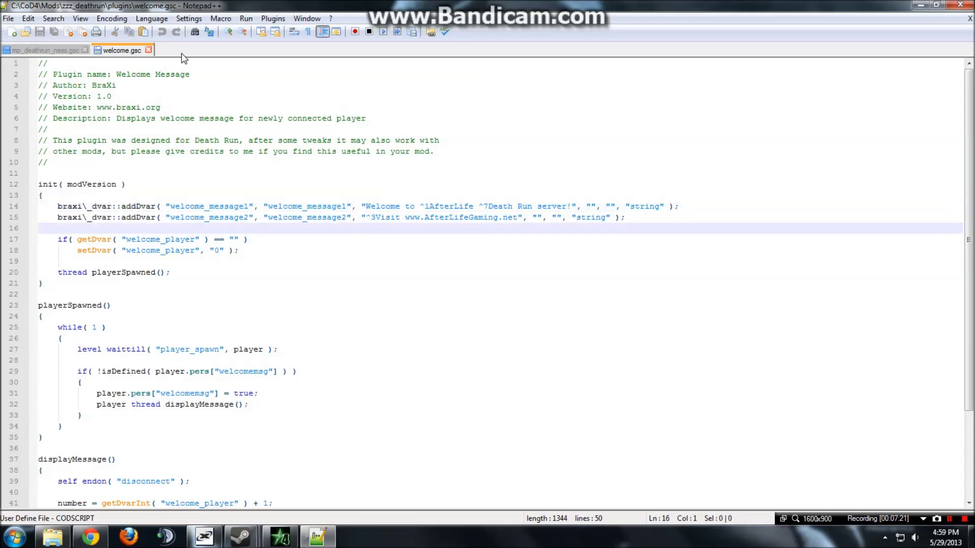
pyautogui.click(148, 49)
pyautogui.click(920, 5)
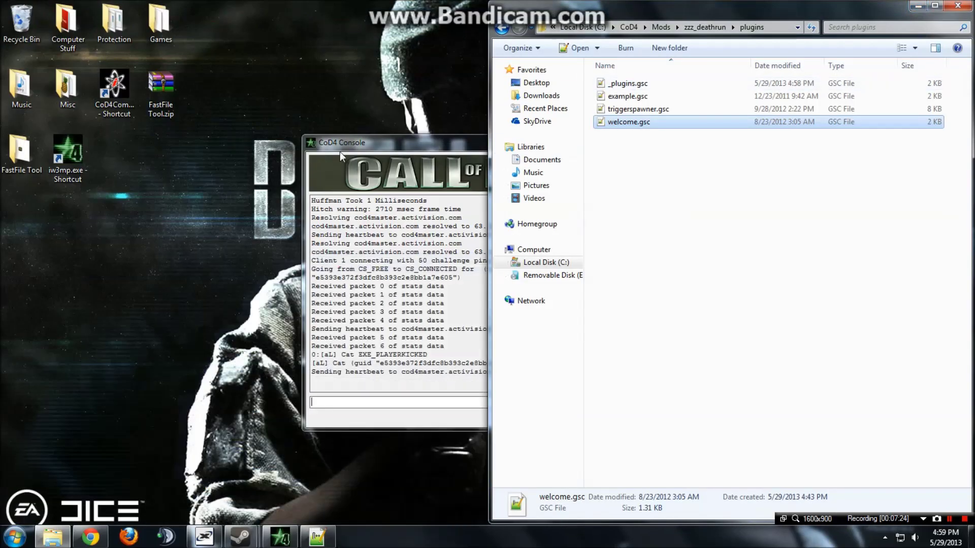
# Browse up through Mods to the CoD4 folder and show the usermaps folder.
pyautogui.click(693, 27)
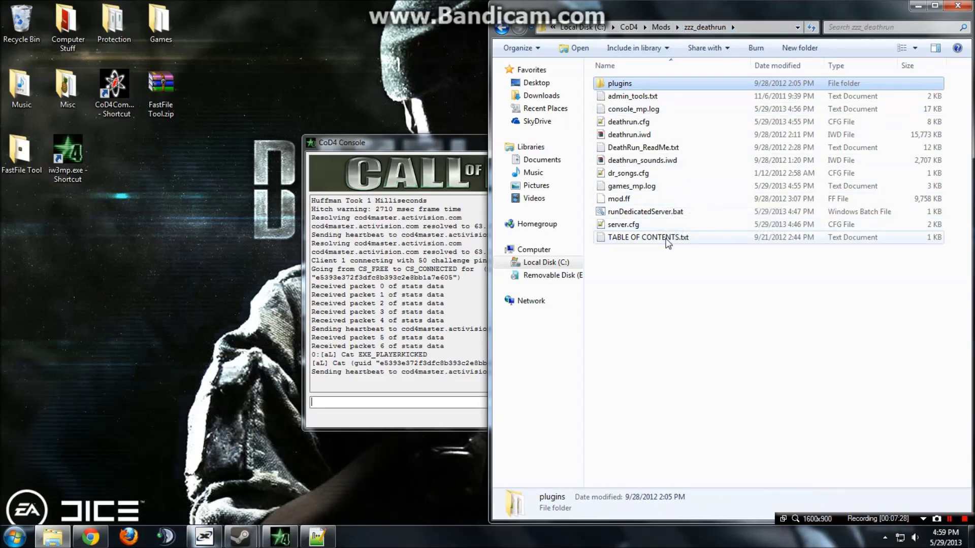
pyautogui.click(660, 27)
pyautogui.hotkey('alt', 'Left')
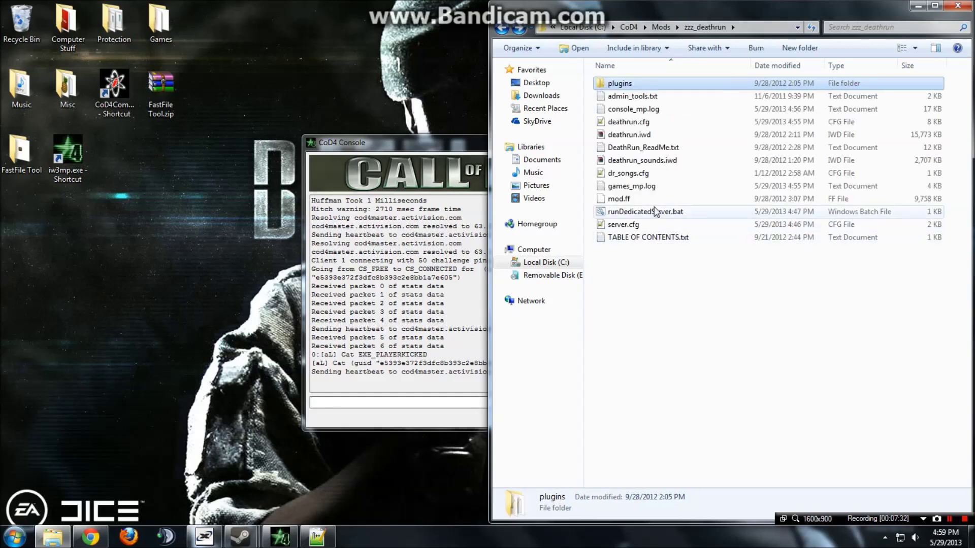
pyautogui.hotkey('alt', 'Left')
pyautogui.hotkey('alt', 'Left')
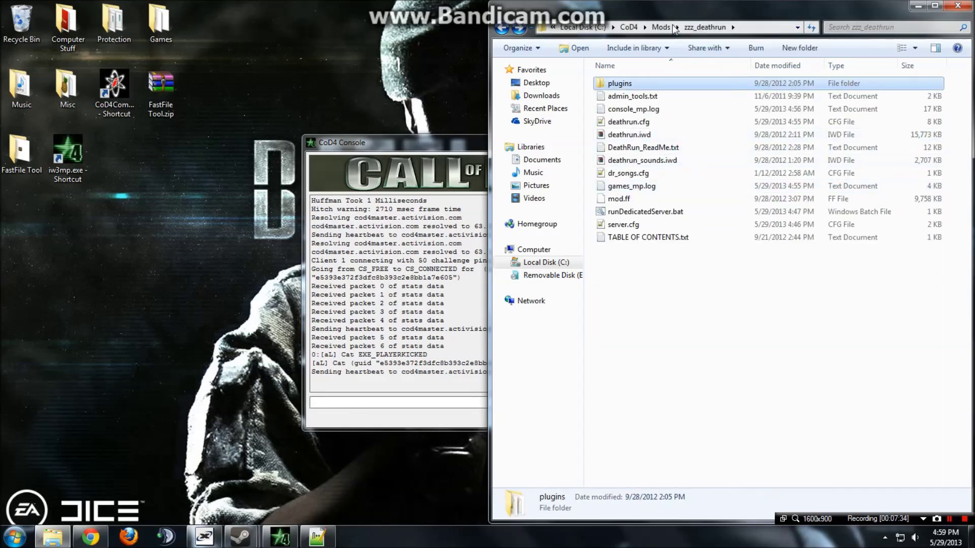
pyautogui.click(673, 26)
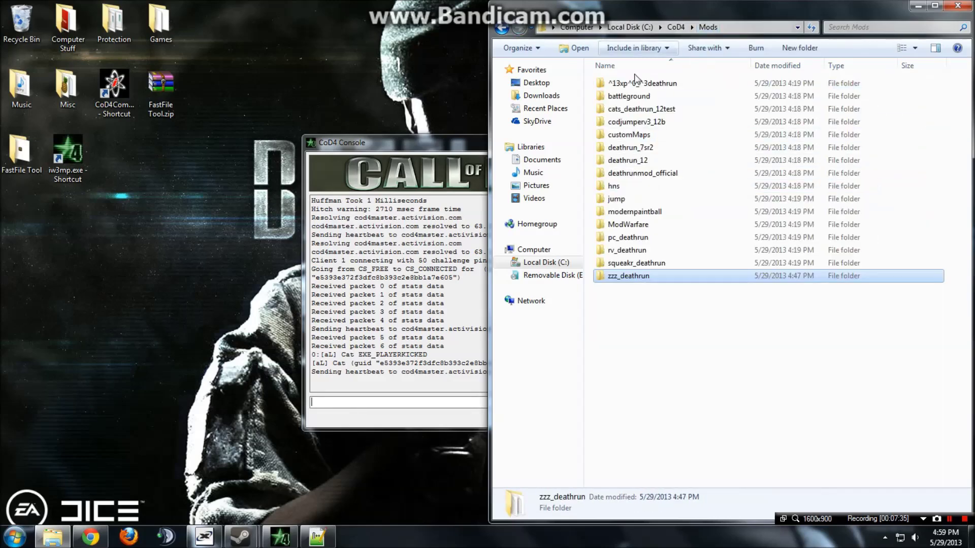
pyautogui.click(676, 27)
pyautogui.doubleClick(643, 276)
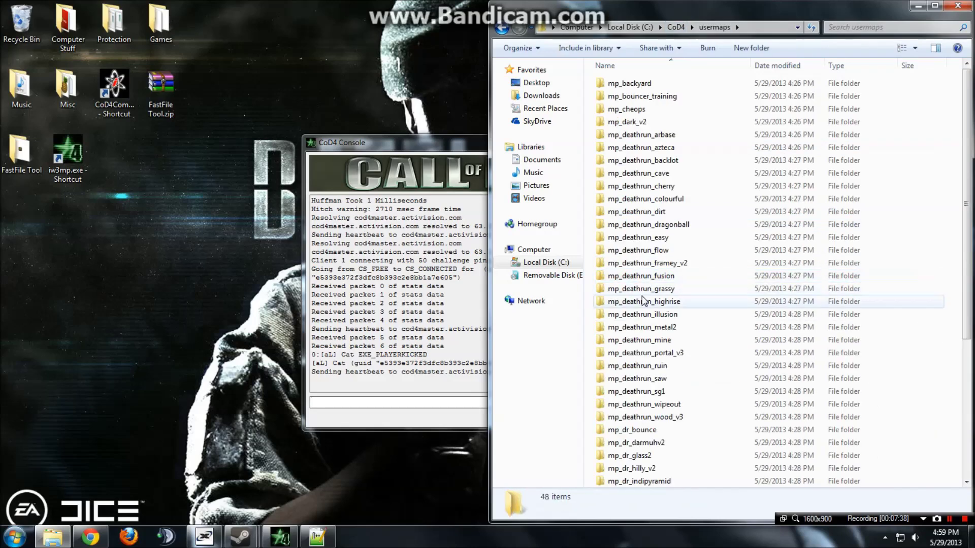
pyautogui.hotkey('alt', 'Left')
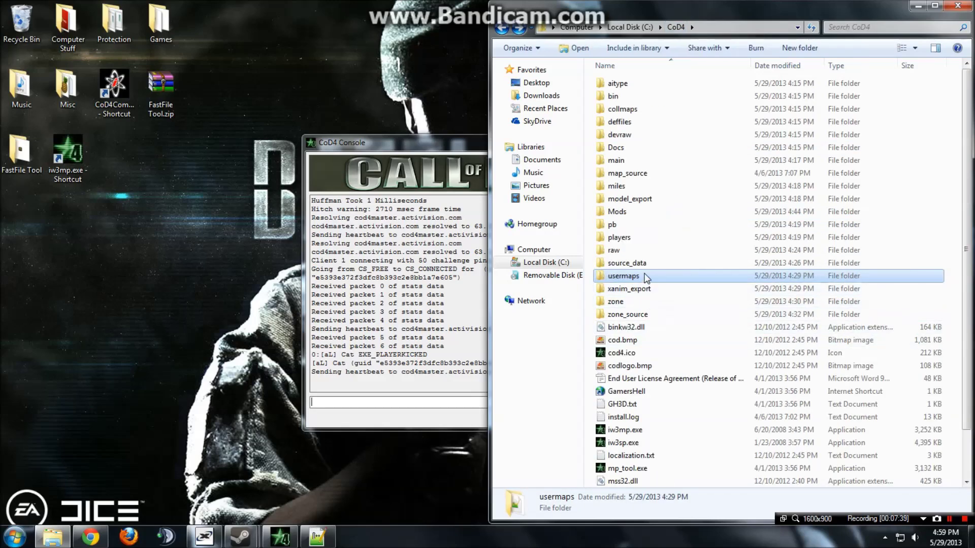
# Close the CoD4 Console, reopen Mods\zzz_deathrun, and inspect runDedicatedServer.bat, server.cfg and deathrun.cfg.
pyautogui.click(457, 156)
pyautogui.click(686, 143)
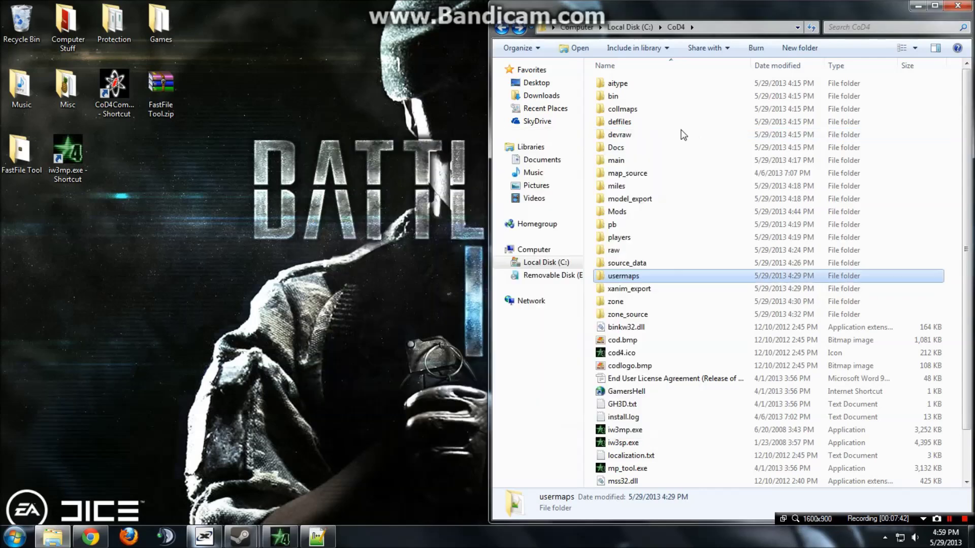
pyautogui.doubleClick(639, 211)
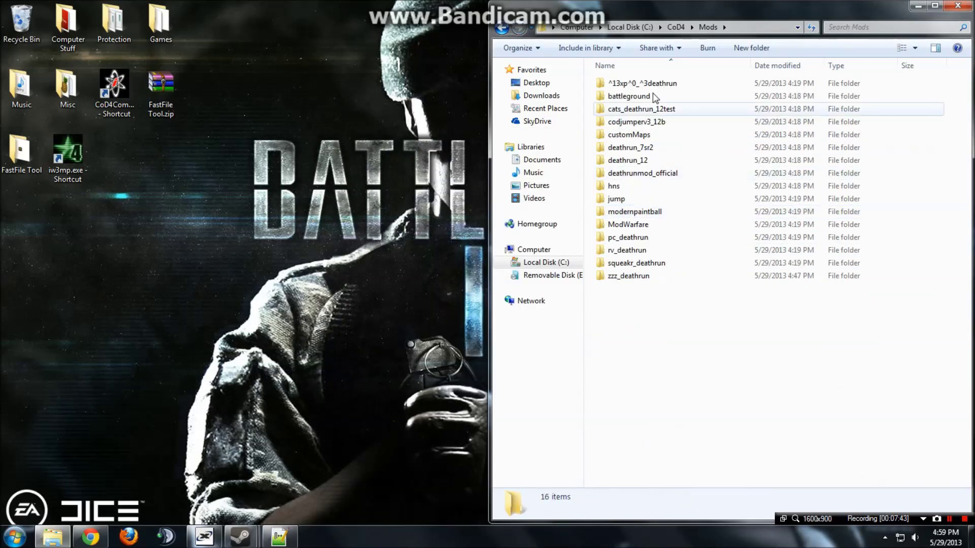
pyautogui.doubleClick(679, 279)
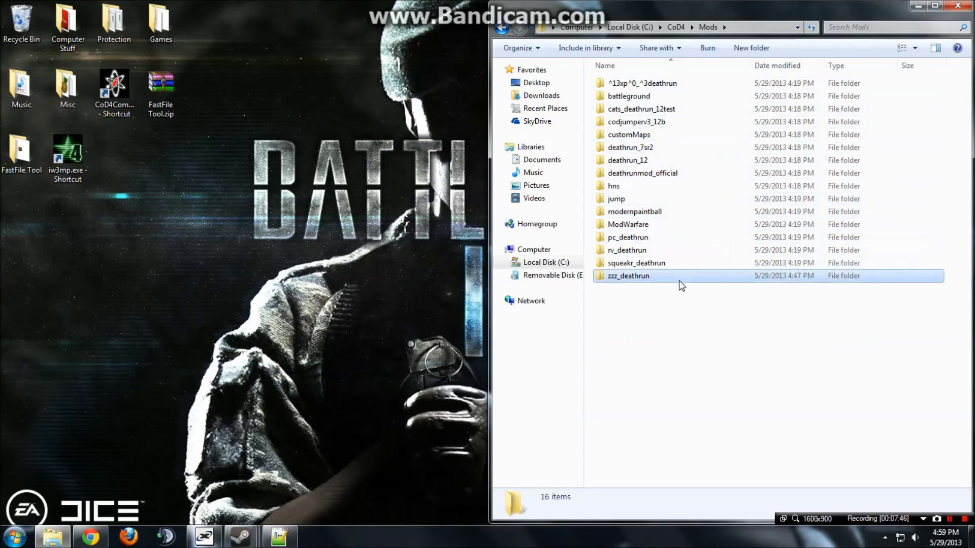
pyautogui.click(645, 212)
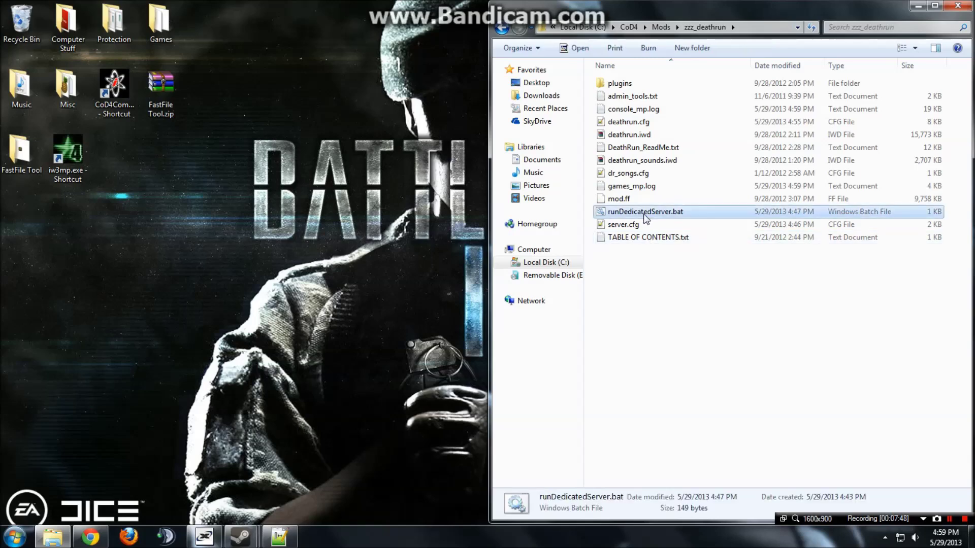
pyautogui.press('Down')
pyautogui.click(641, 123)
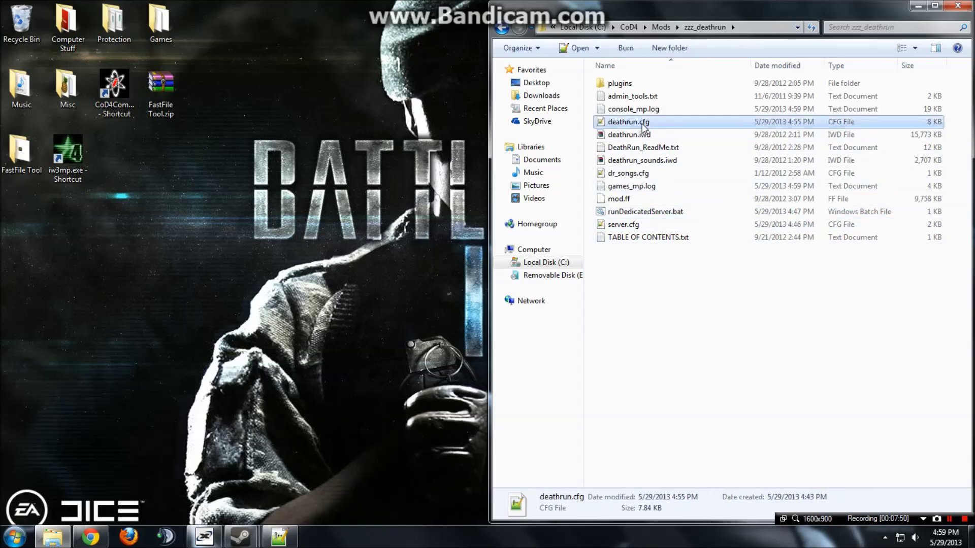
# View the dr_songs.cfg song list in Notepad++, then close it and minimize the editor.
pyautogui.doubleClick(680, 173)
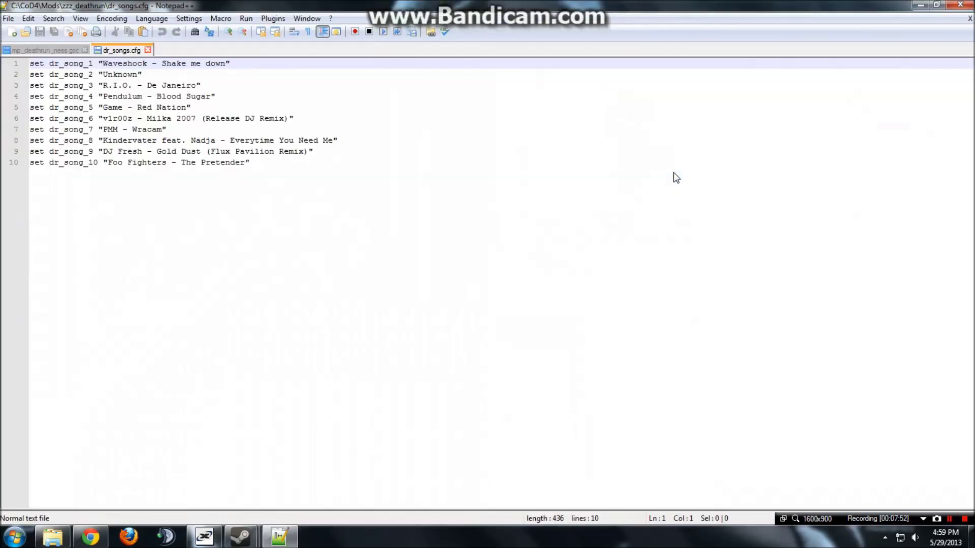
pyautogui.click(676, 175)
pyautogui.click(148, 50)
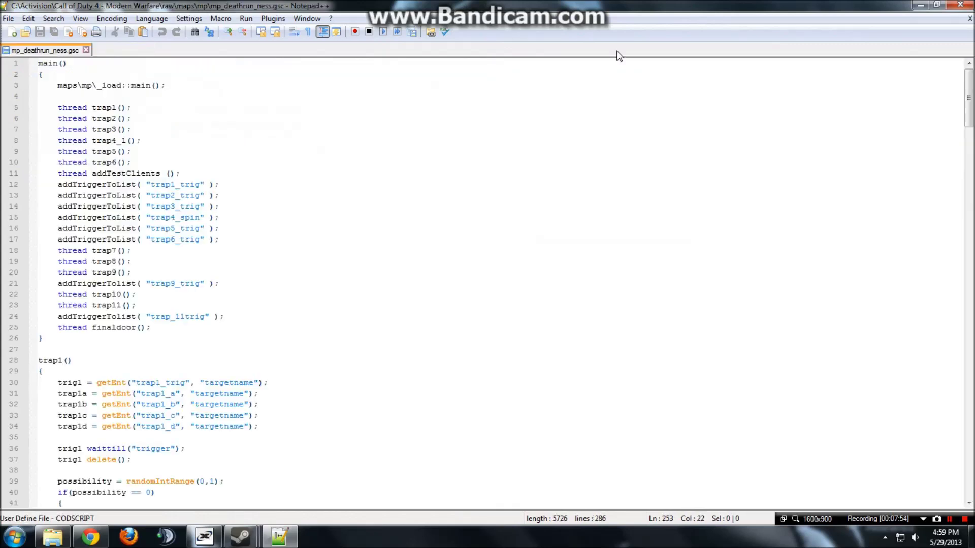
pyautogui.click(919, 5)
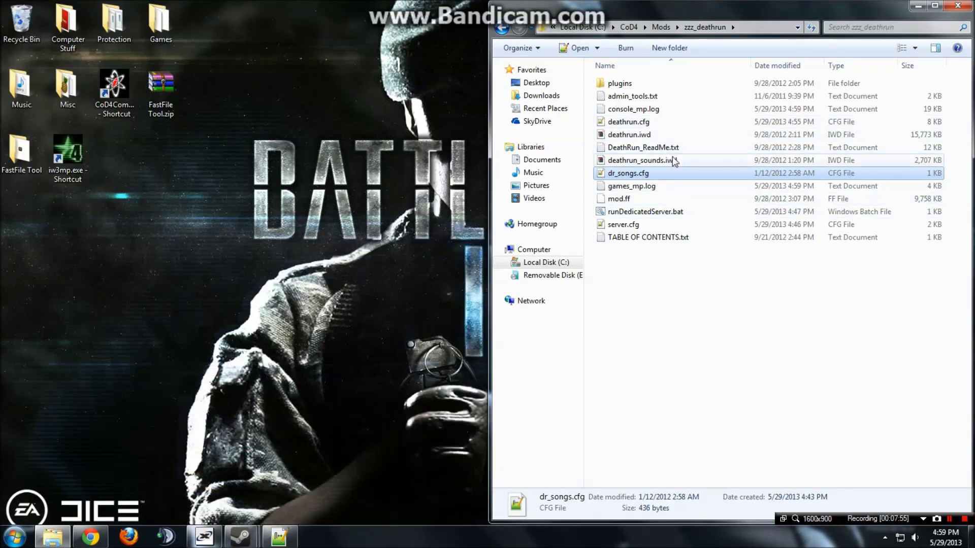
pyautogui.doubleClick(670, 134)
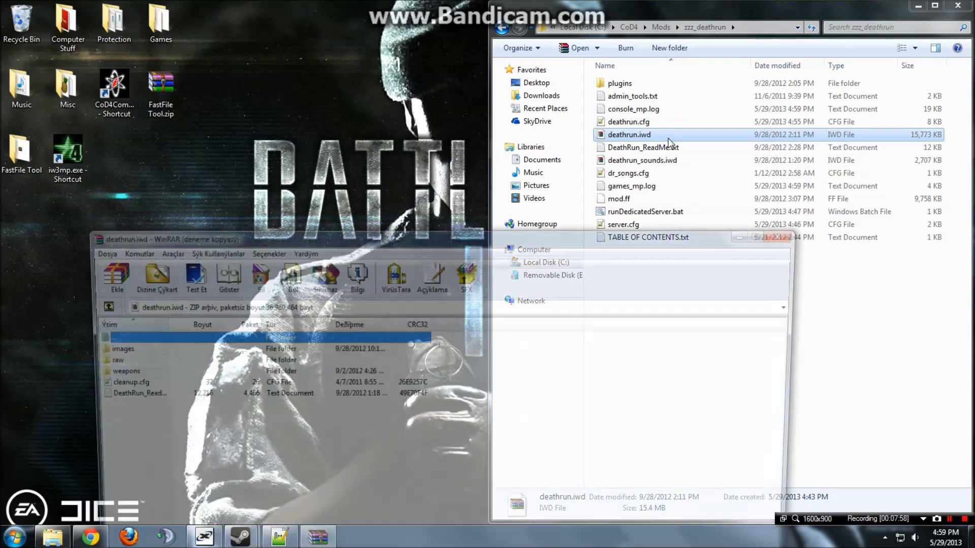
pyautogui.click(790, 233)
pyautogui.doubleClick(655, 160)
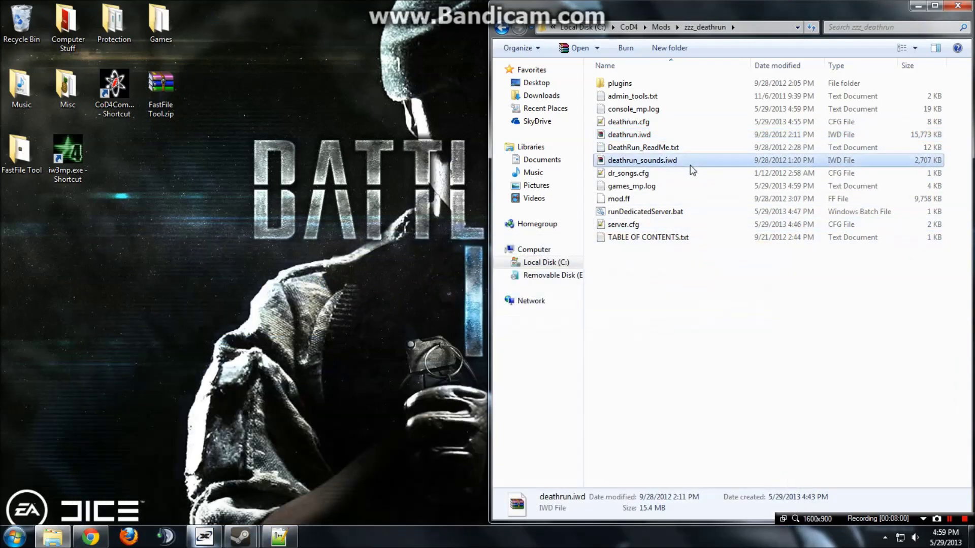
pyautogui.doubleClick(136, 350)
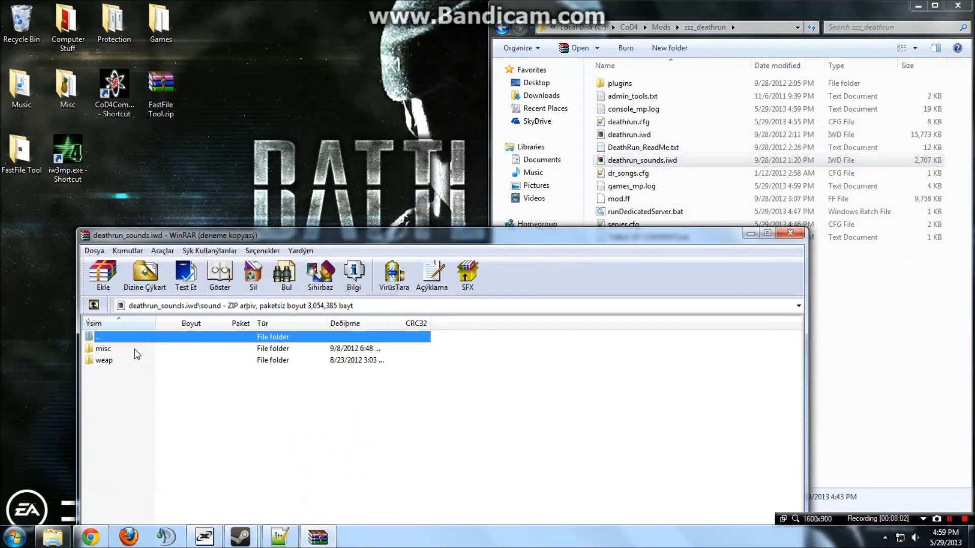
pyautogui.click(532, 368)
pyautogui.doubleClick(250, 349)
pyautogui.click(249, 360)
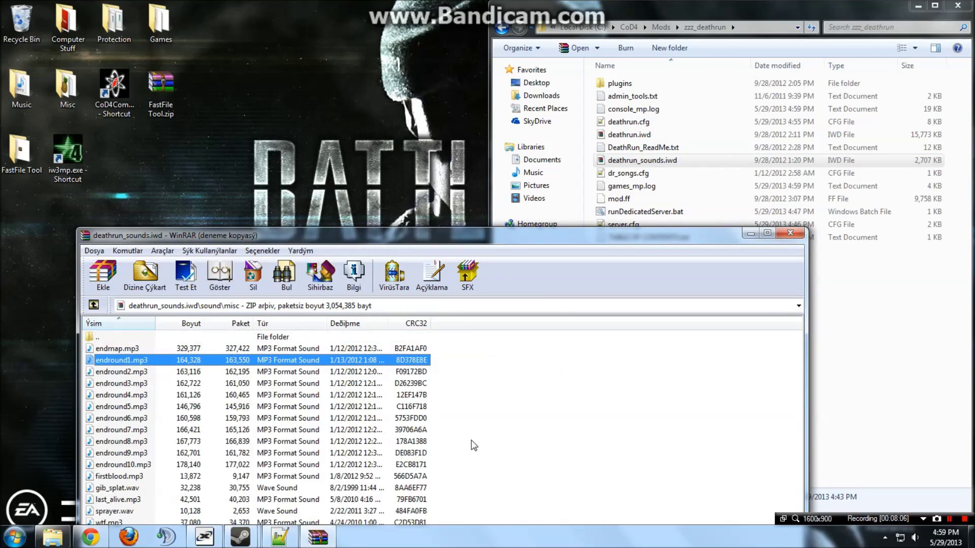
pyautogui.moveTo(473, 463); pyautogui.dragTo(158, 365)
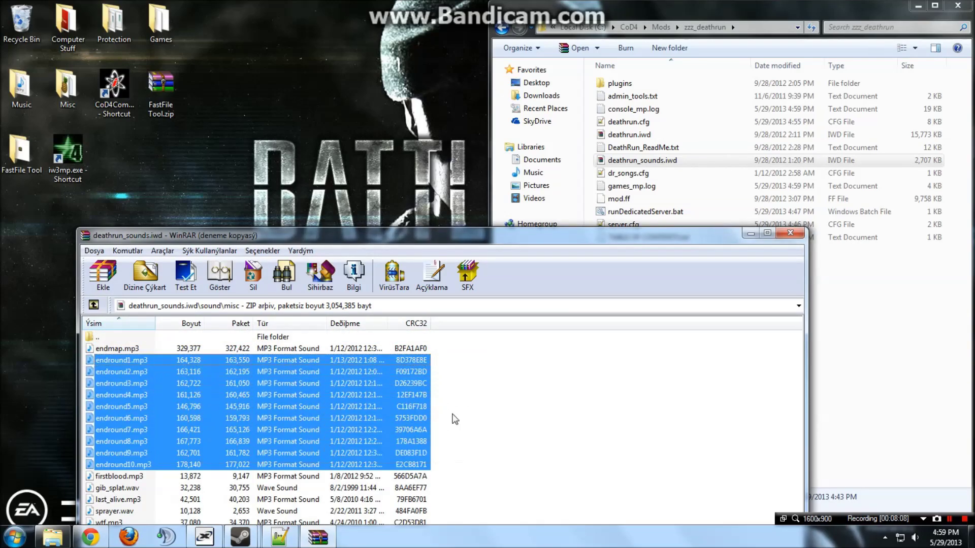
pyautogui.click(674, 378)
pyautogui.click(791, 232)
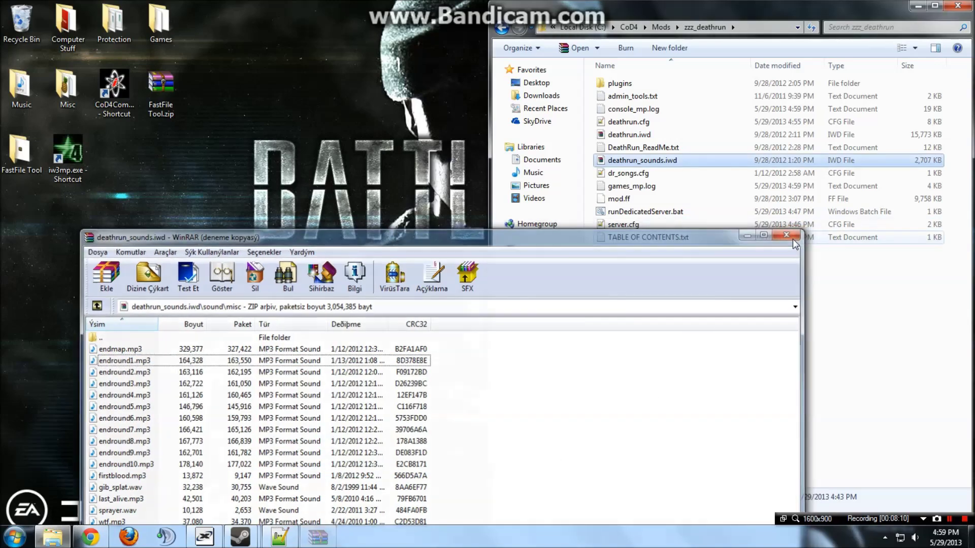
pyautogui.click(720, 236)
pyautogui.click(710, 226)
# Select mod.ff, games_mp.log and dr_songs.cfg, then unsnap the zzz_deathrun window leftward.
pyautogui.click(694, 199)
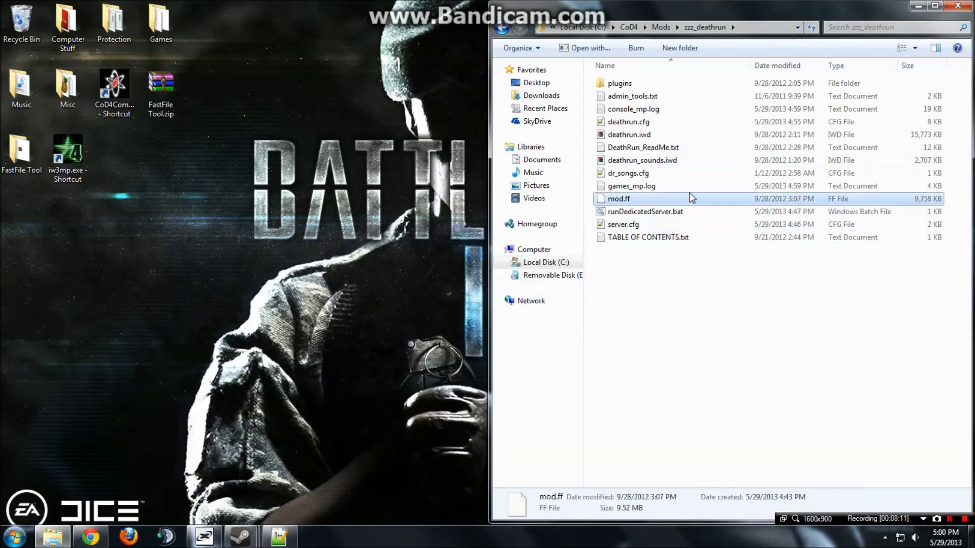
pyautogui.click(688, 187)
pyautogui.click(684, 176)
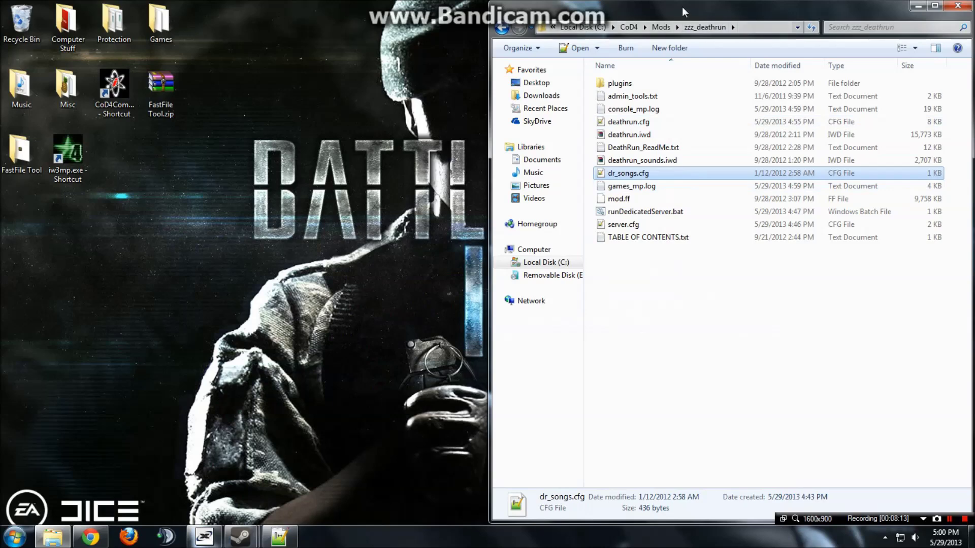
pyautogui.moveTo(681, 7); pyautogui.dragTo(419, 2)
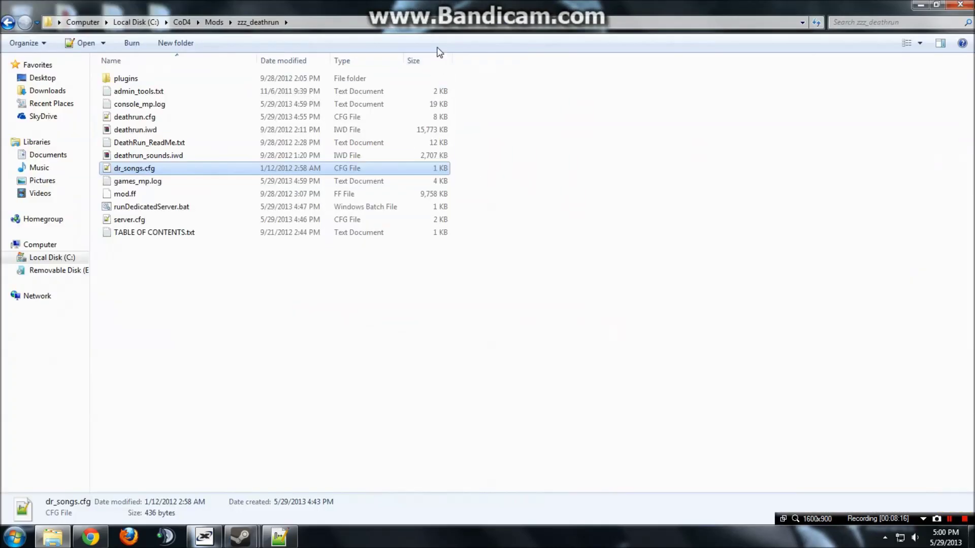